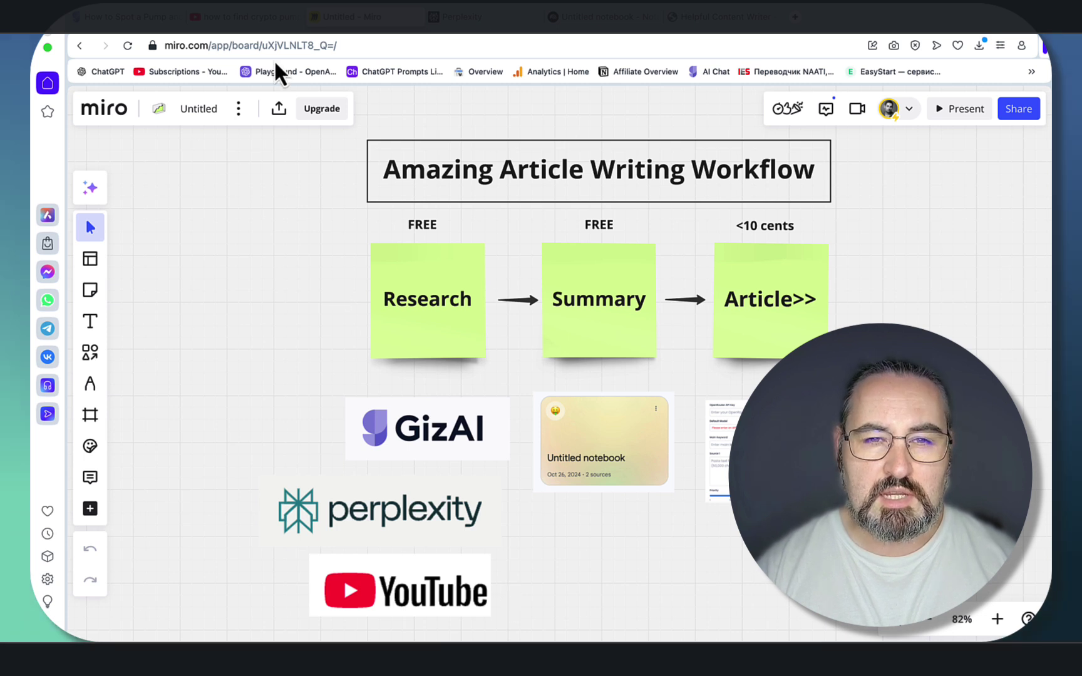
Switch from the presented Miro board to the Perplexity home page tab.
click(460, 30)
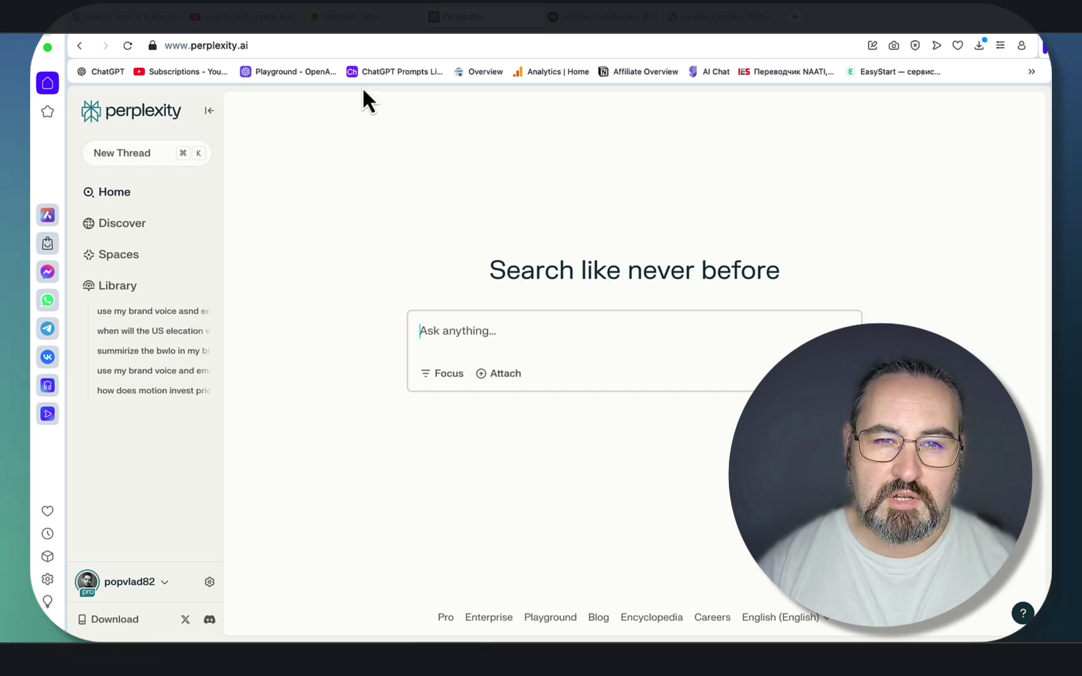
Review the GizAI pump-and-dump detection guide, then return to the YouTube crypto pump results.
click(154, 20)
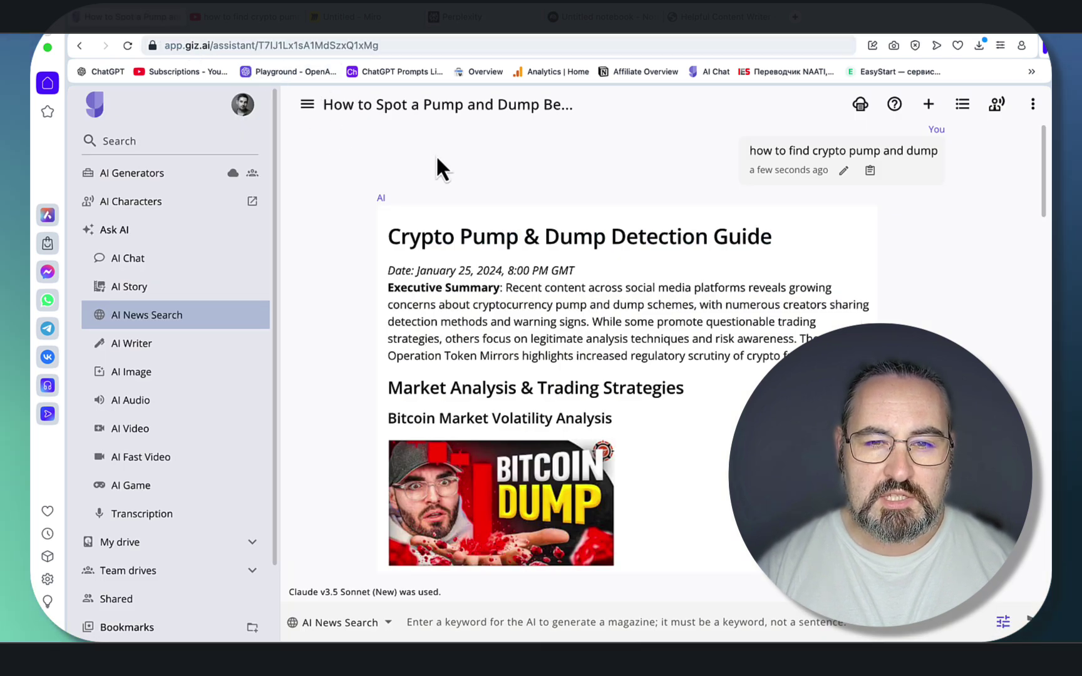
scroll(566, 350, down, 10)
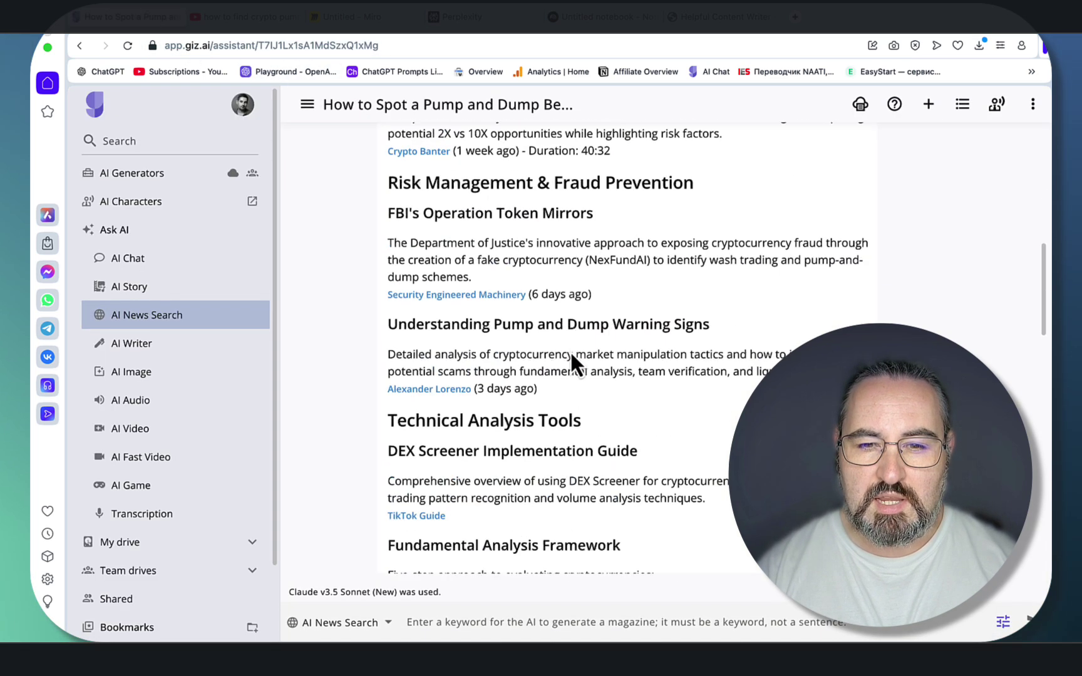
scroll(570, 349, down, 5)
scroll(569, 348, up, 3)
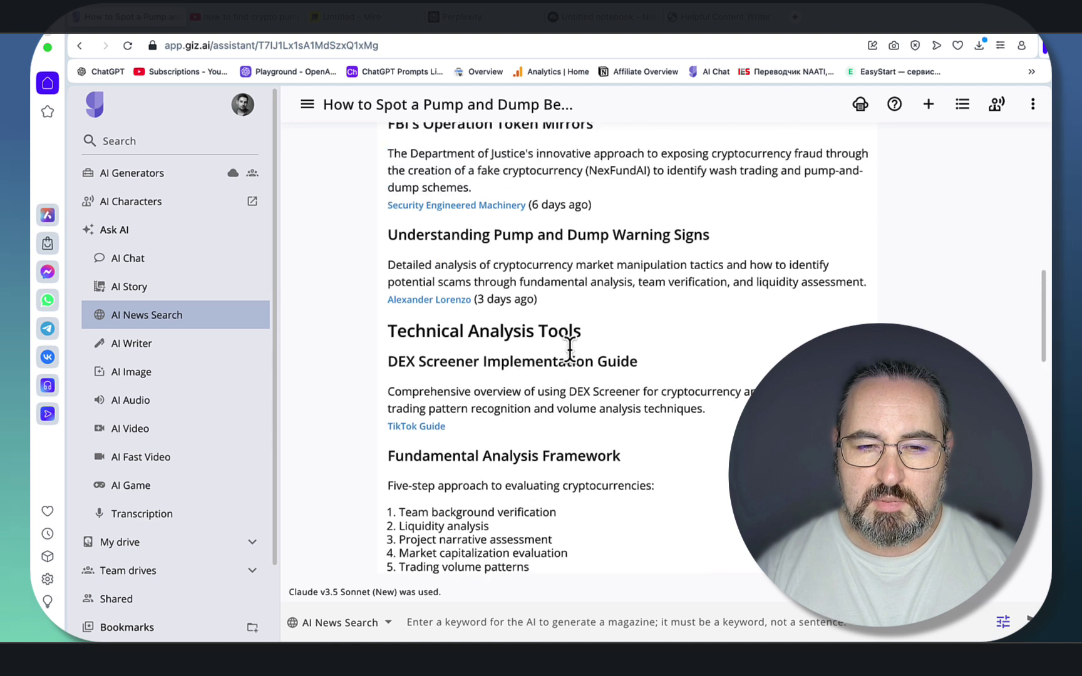
scroll(569, 349, up, 1)
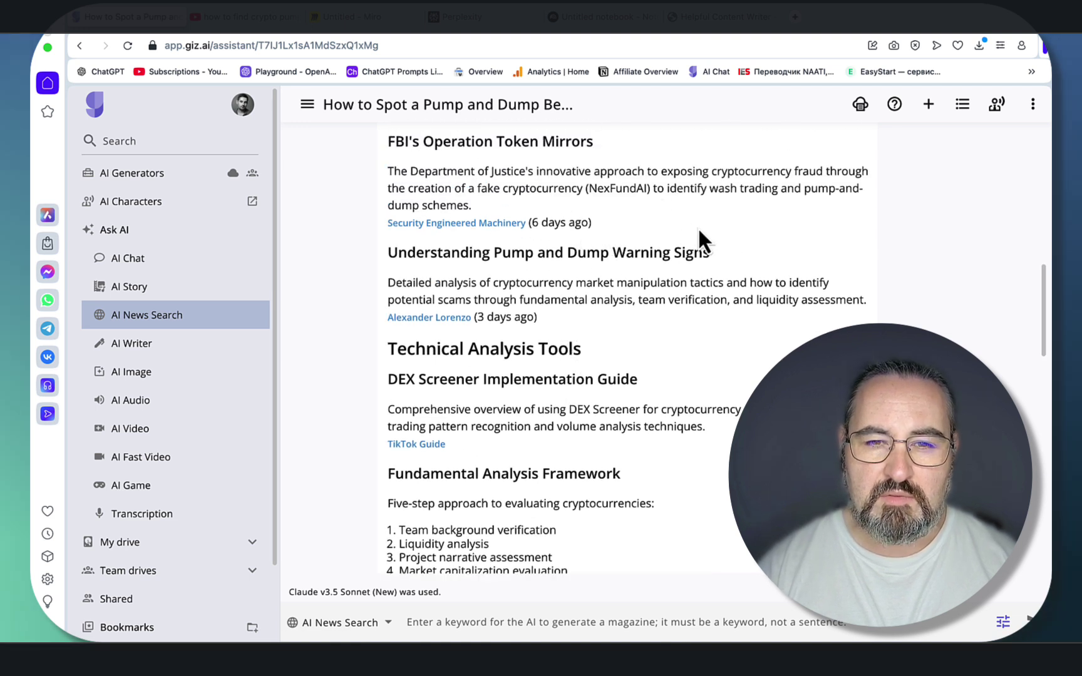
scroll(696, 345, down, 6)
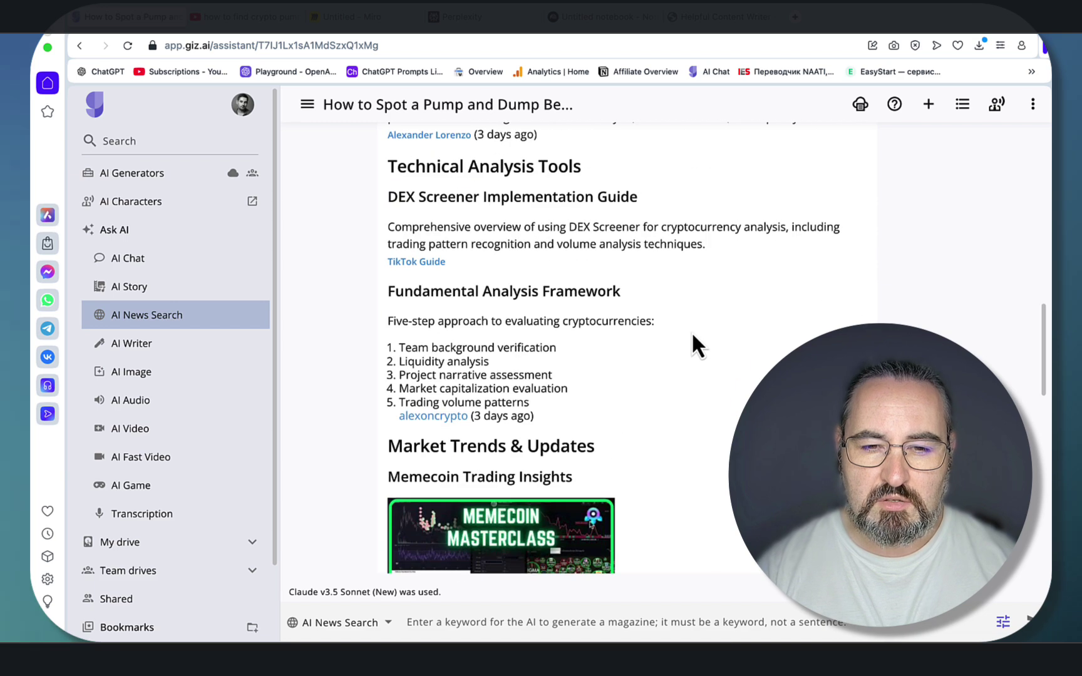
scroll(676, 419, down, 10)
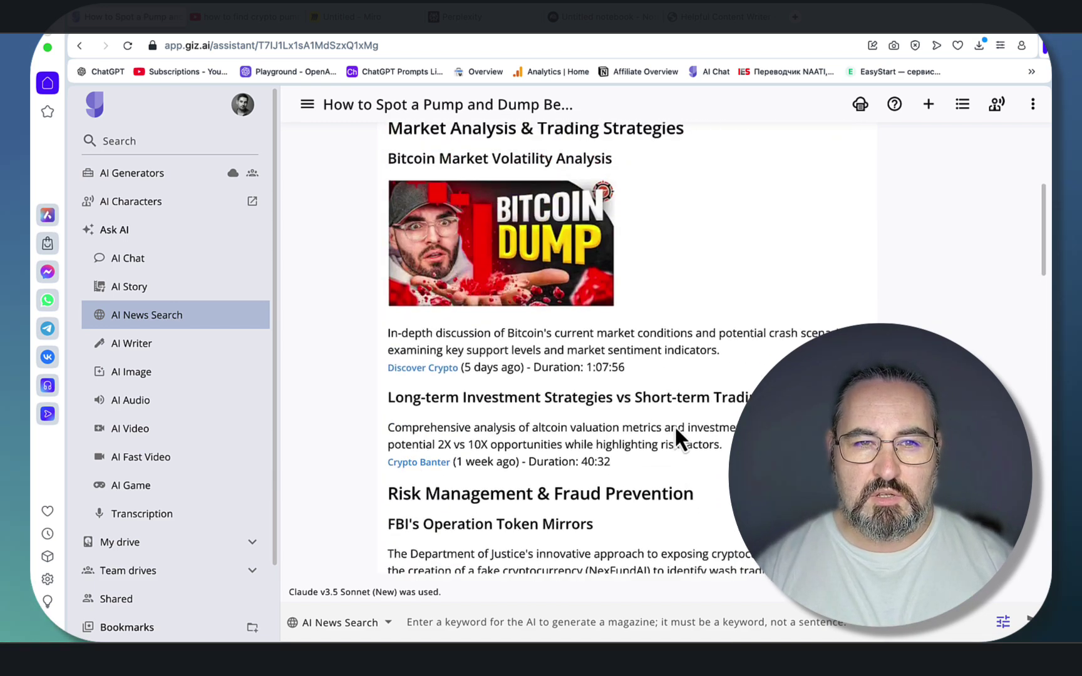
scroll(674, 425, up, 1)
click(253, 22)
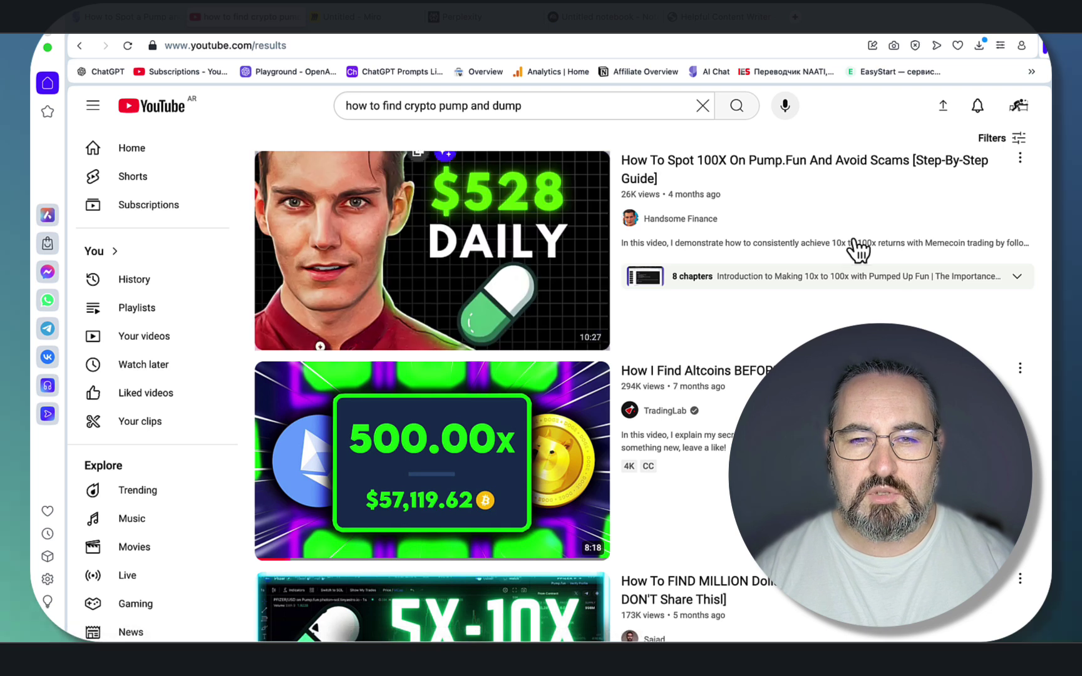
Look over the Helpful Content Writer page, then go back to the YouTube results.
click(724, 19)
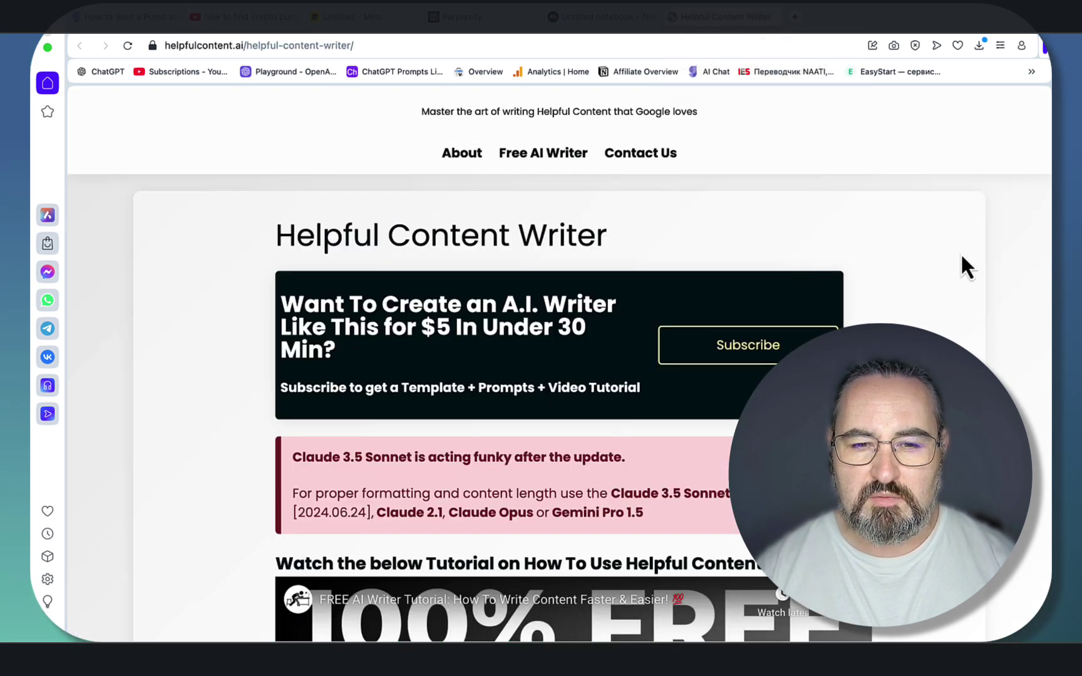
scroll(960, 253, down, 5)
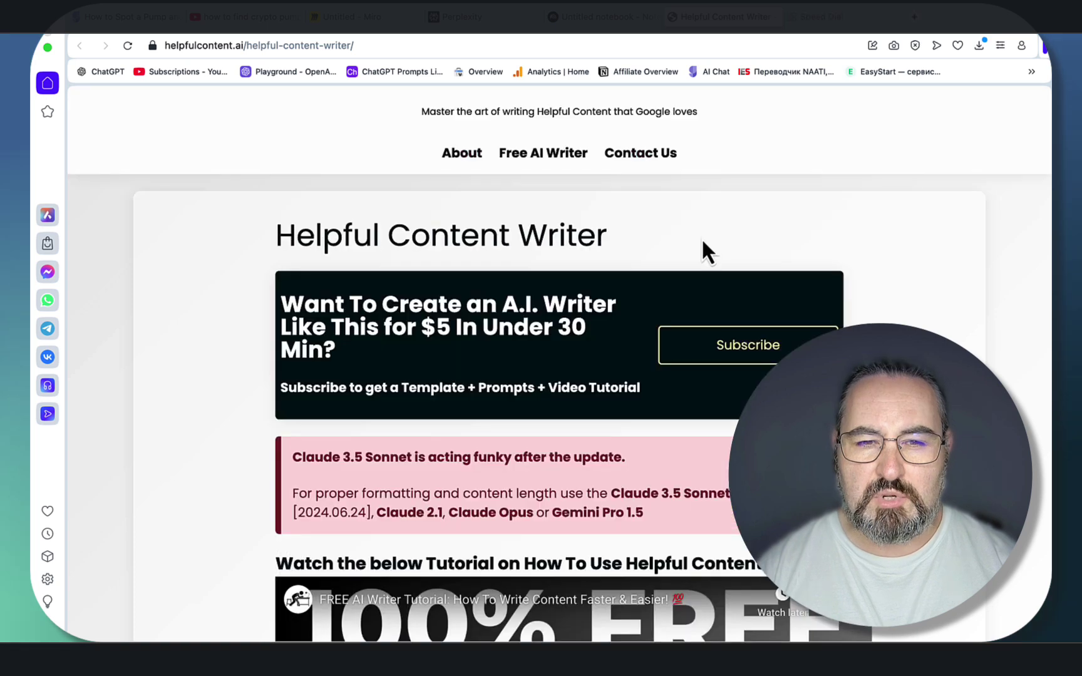
scroll(701, 239, down, 5)
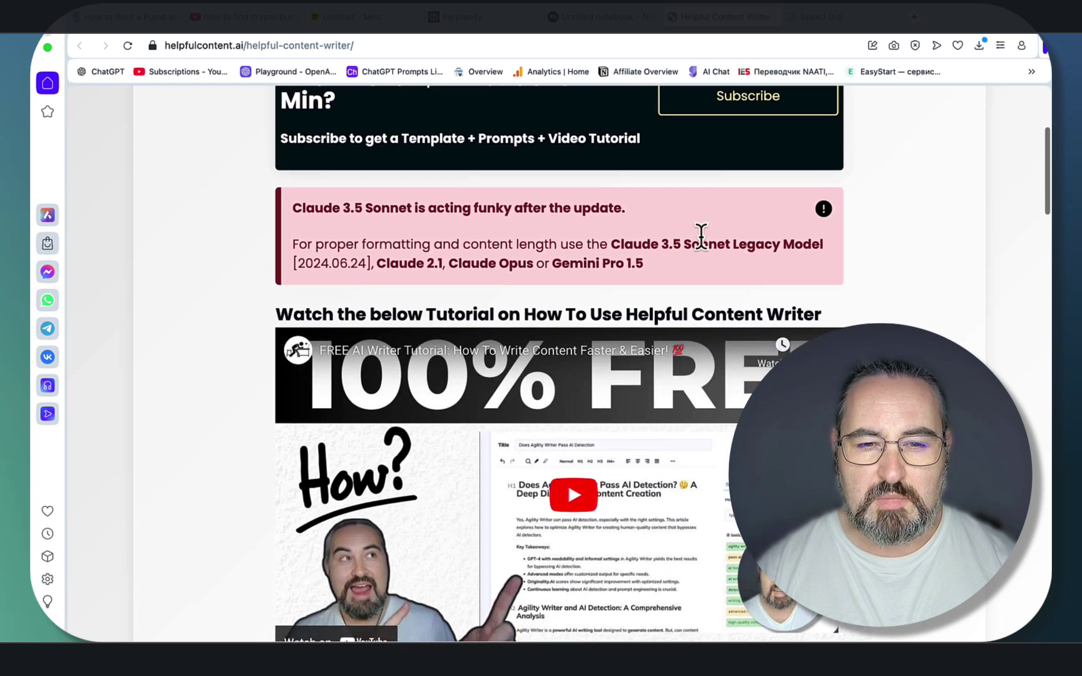
scroll(701, 237, down, 10)
scroll(707, 250, up, 9)
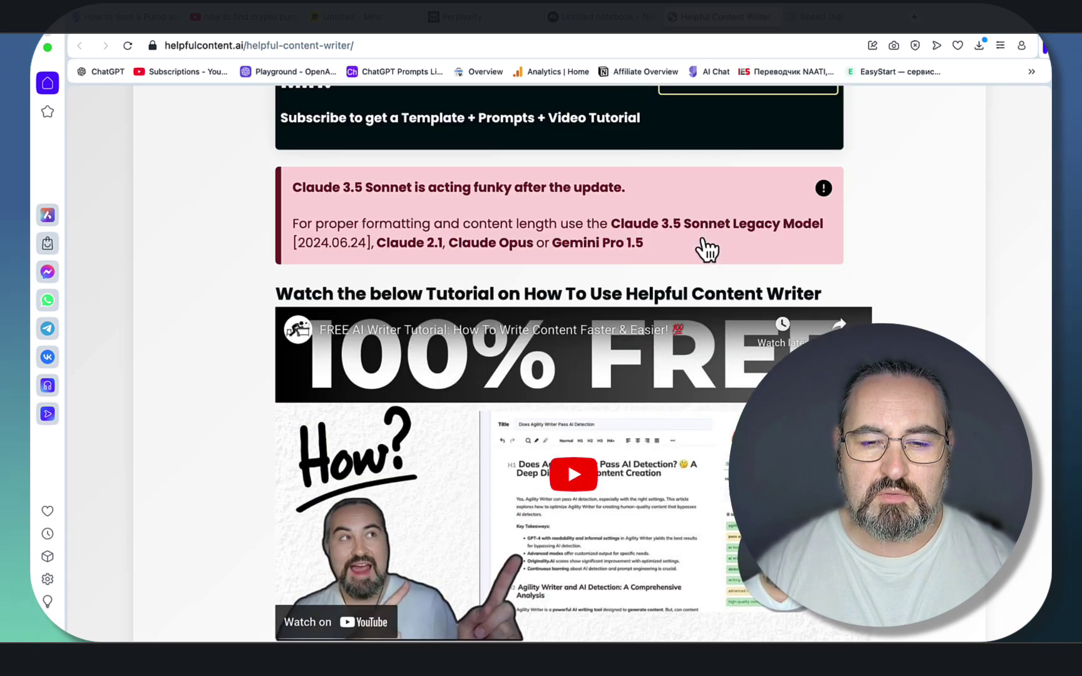
scroll(708, 251, down, 12)
scroll(707, 251, up, 15)
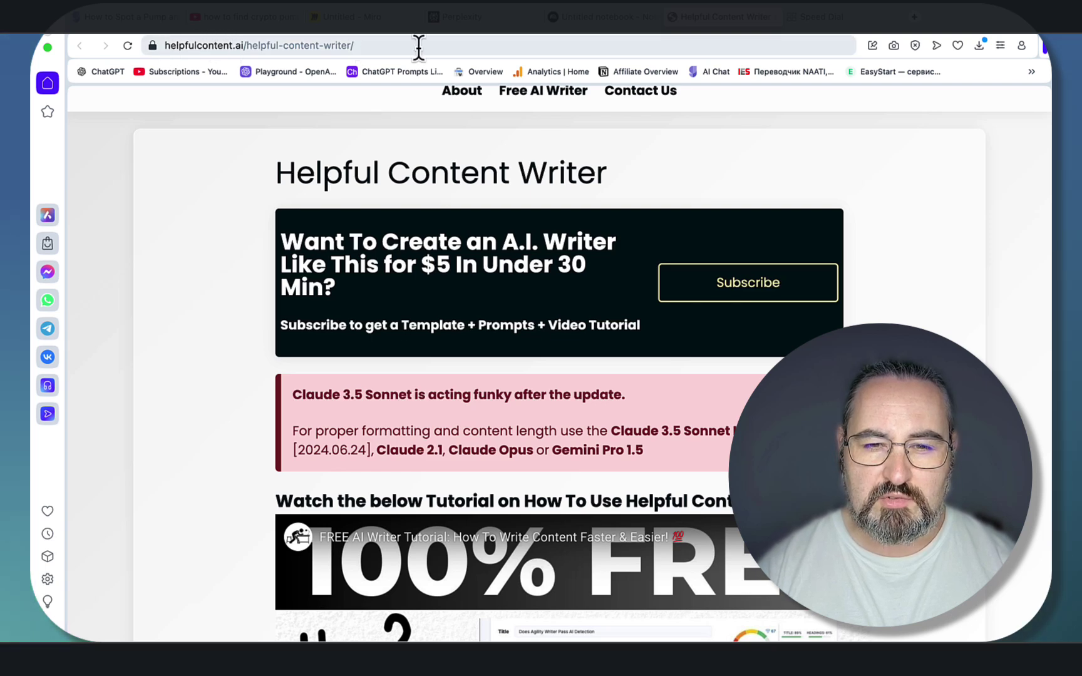
click(233, 19)
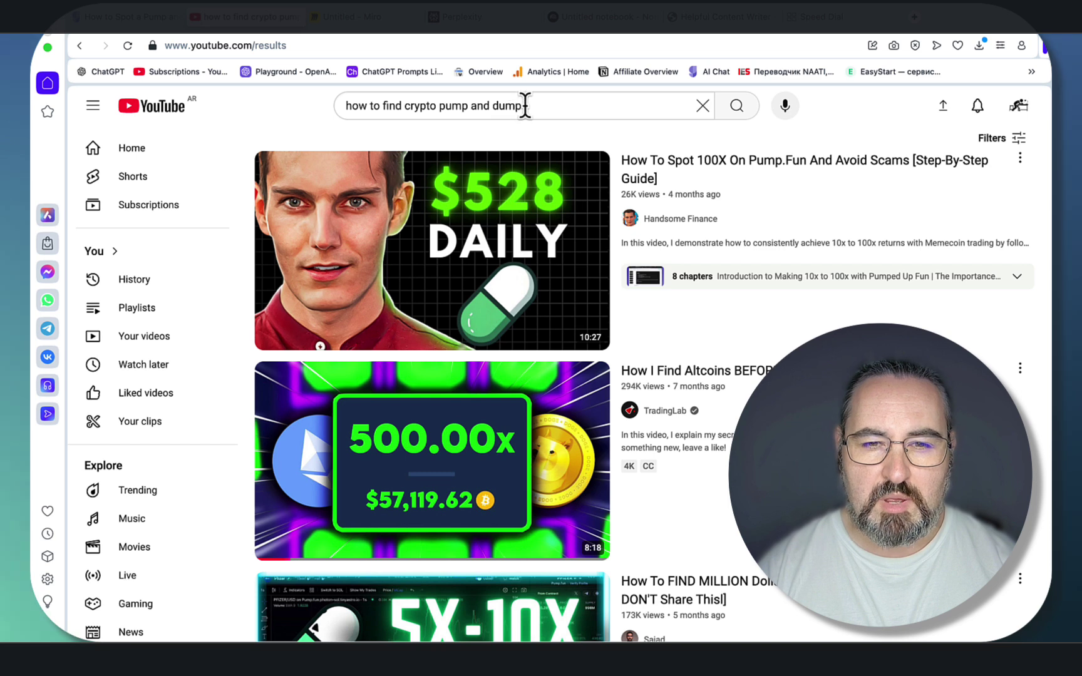
click(1010, 140)
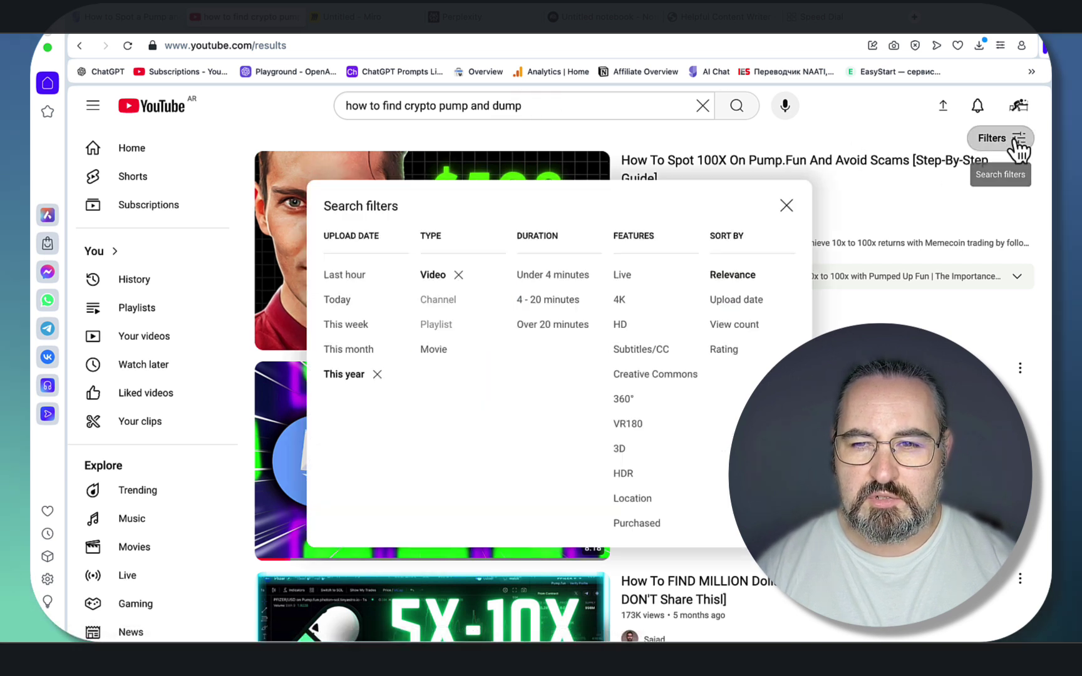
click(345, 379)
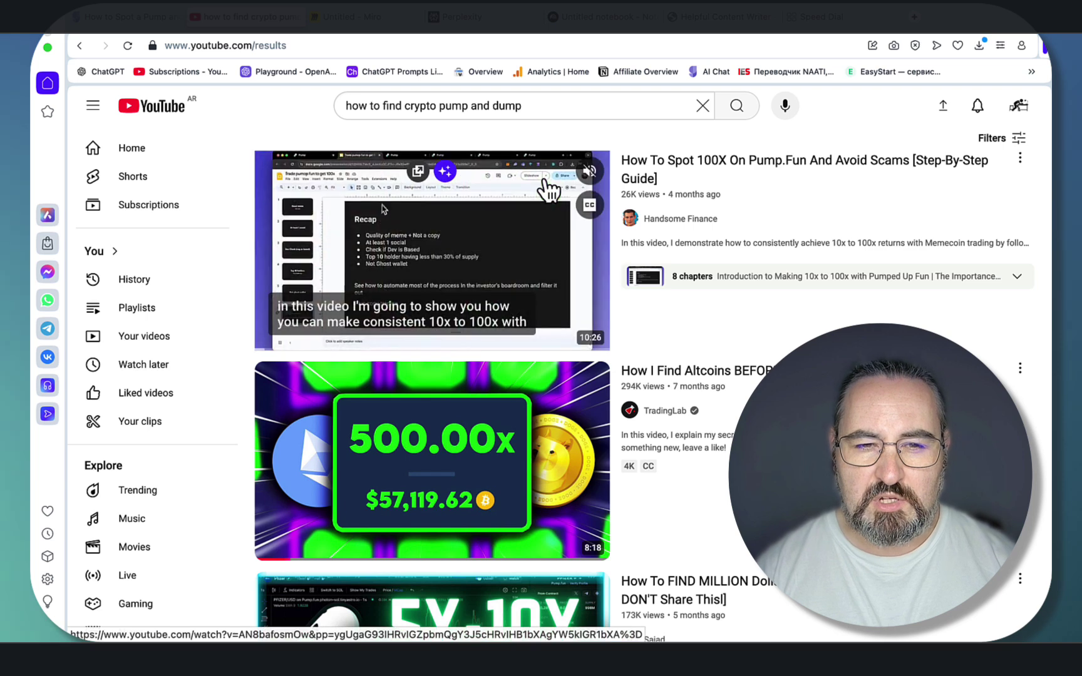
scroll(721, 207, down, 2)
scroll(723, 206, up, 2)
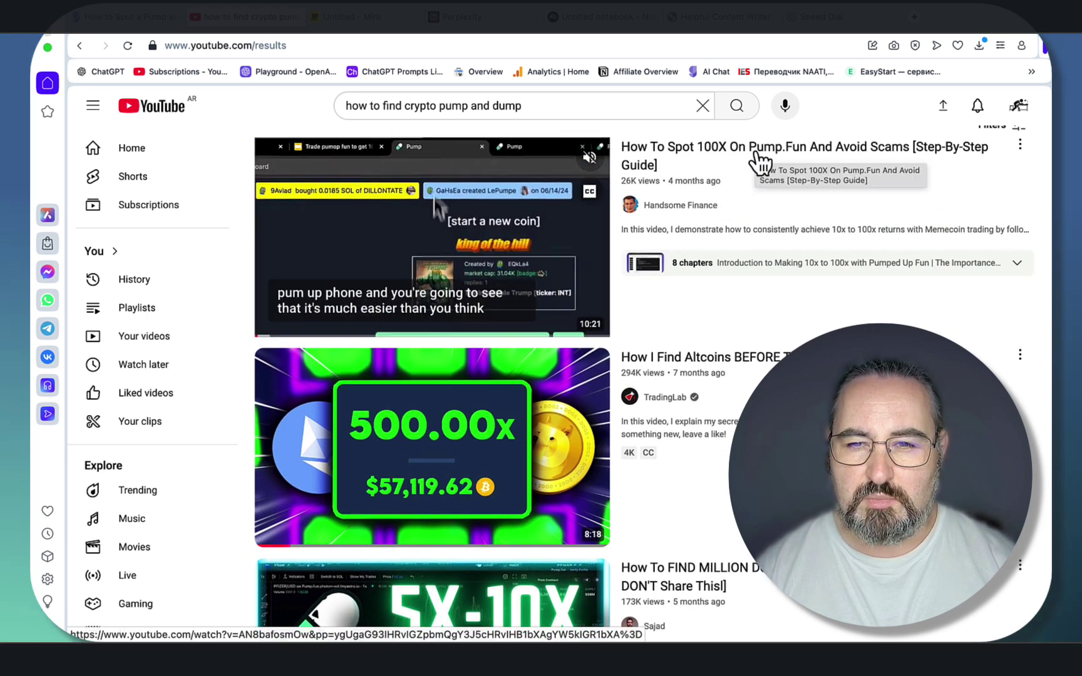
mouse_move(670, 371)
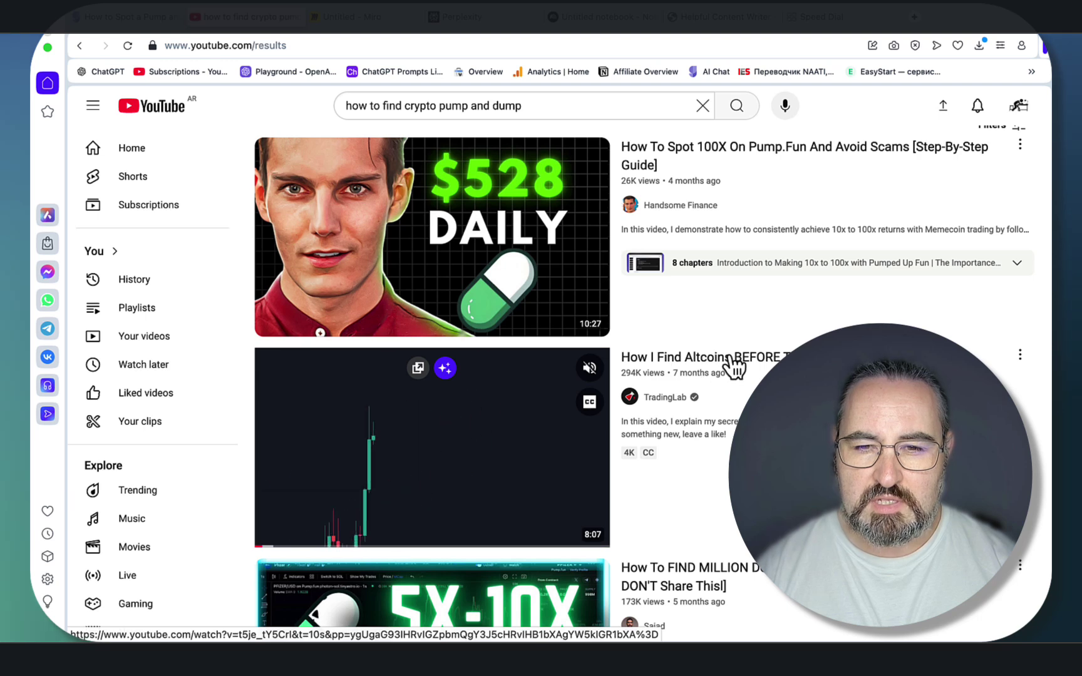
scroll(671, 372, down, 3)
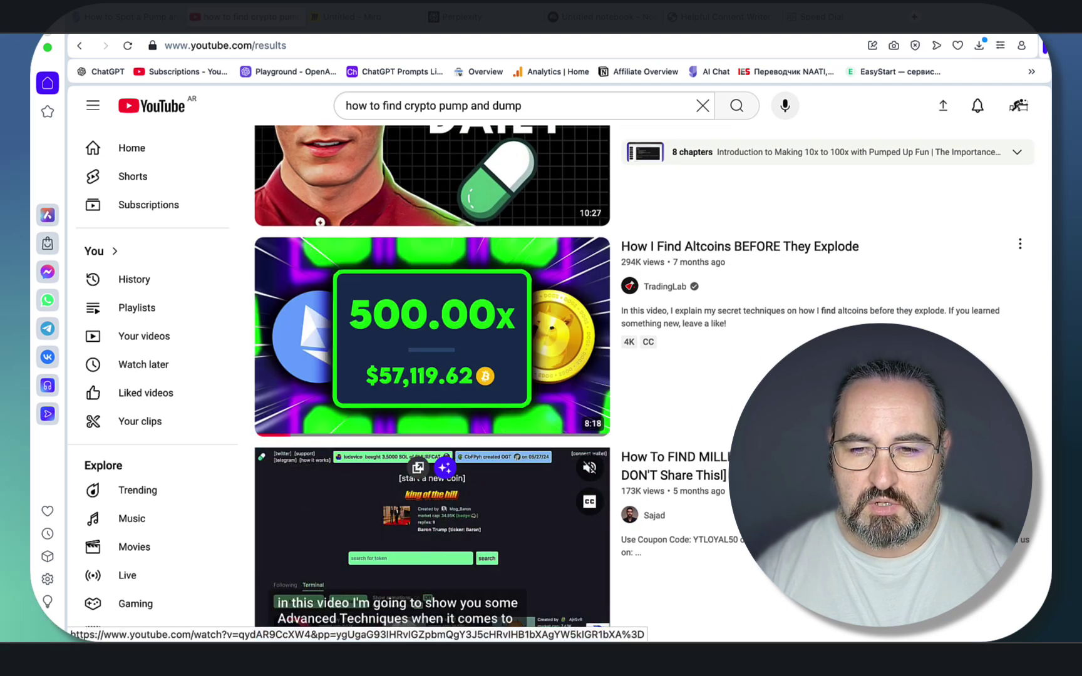
scroll(718, 243, up, 3)
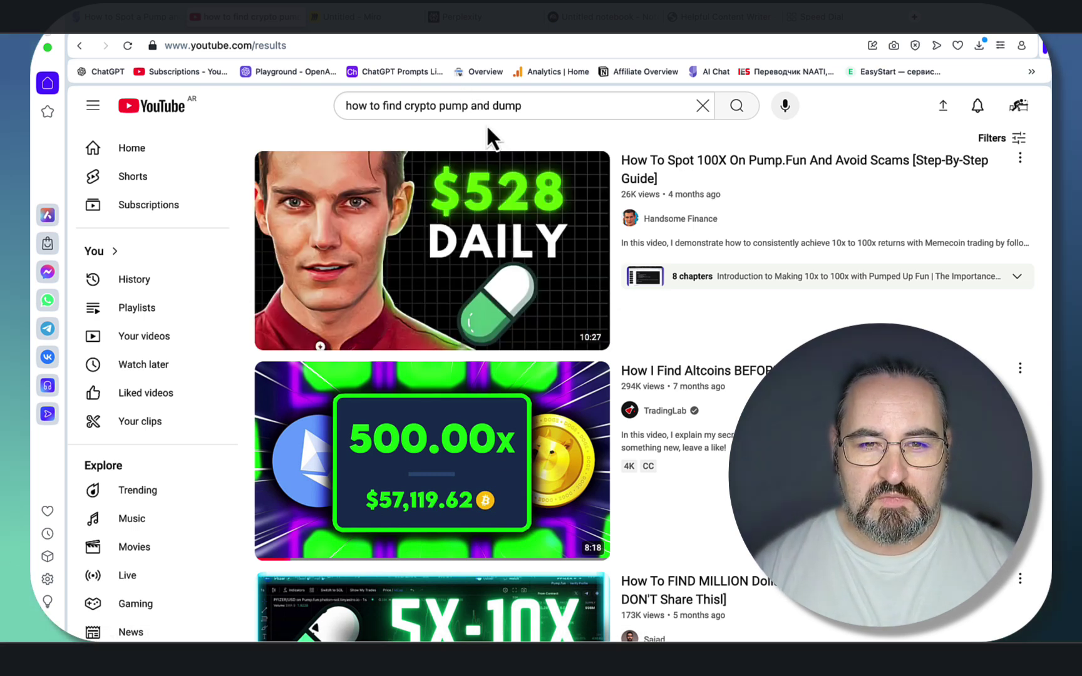
click(621, 13)
Switch to the NotebookLM notebook and check the add sources dialog, closing it unchanged.
click(847, 115)
click(600, 16)
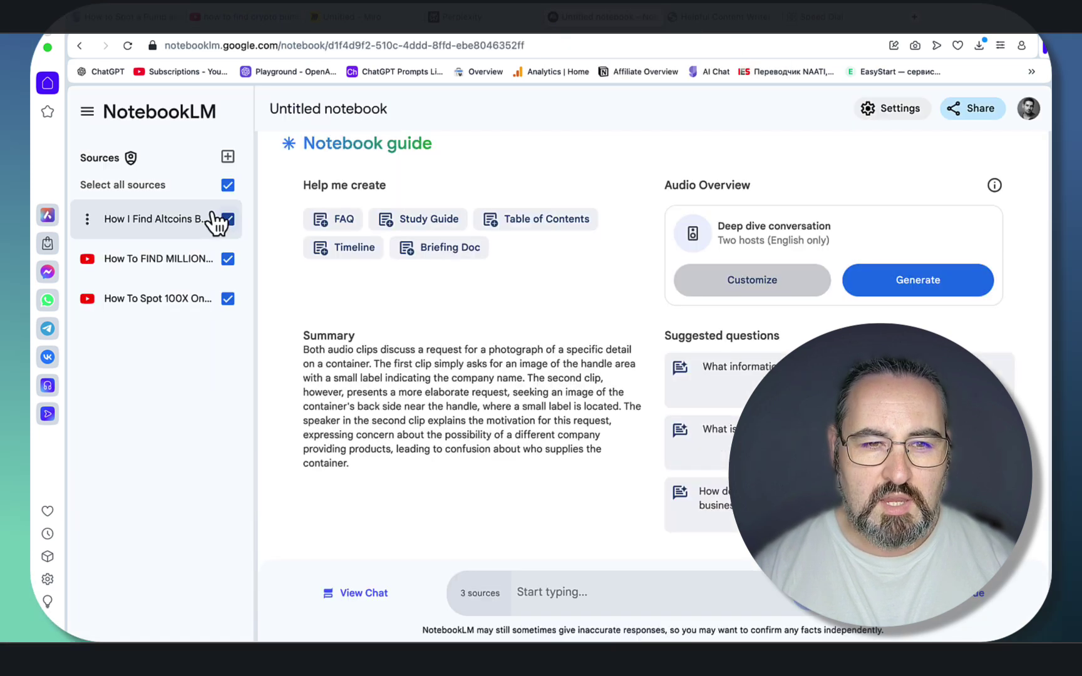
click(230, 157)
scroll(582, 313, down, 3)
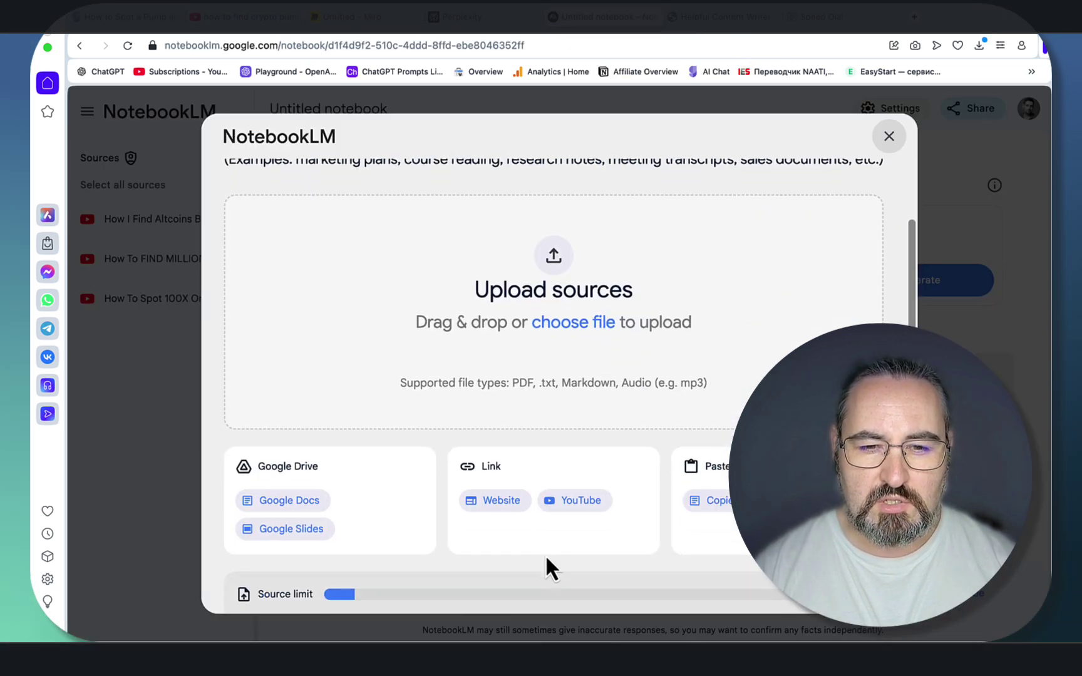
click(885, 141)
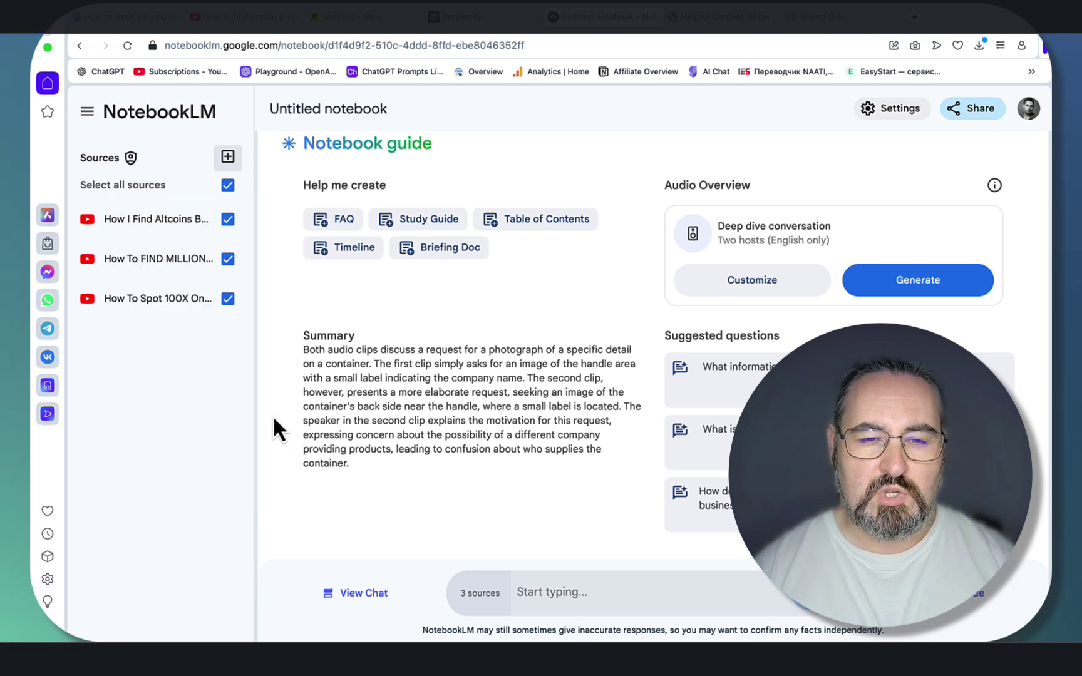
Send a chat request for a super-detailed, comprehensive step-by-step guide on spotting crypto pumps.
text(summ)
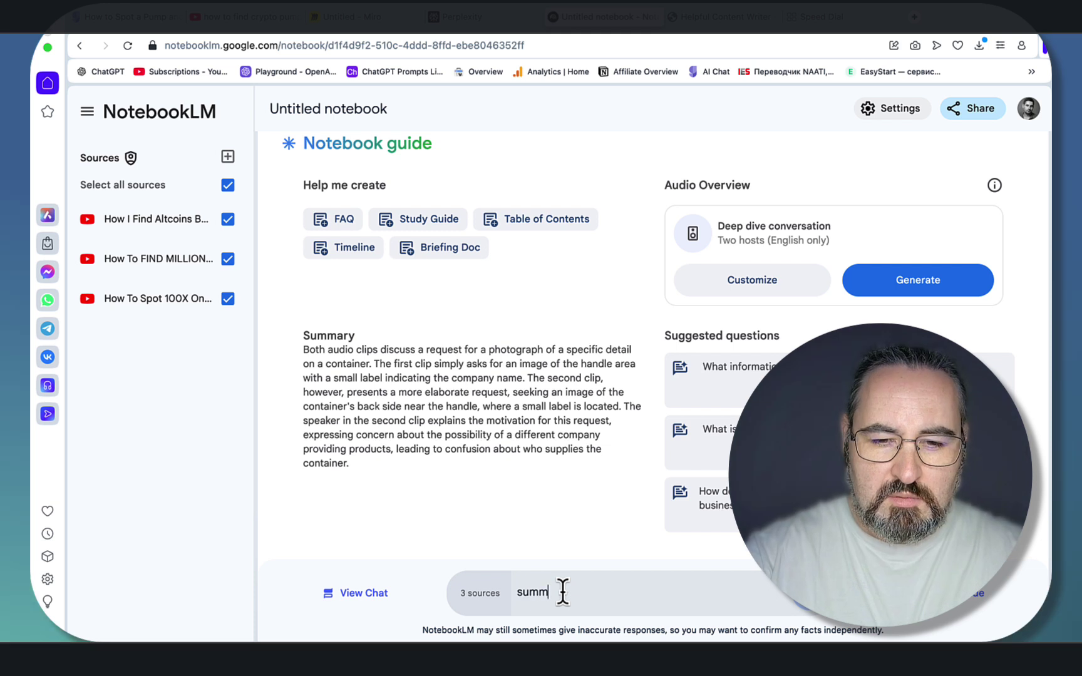
text(irize in a very)
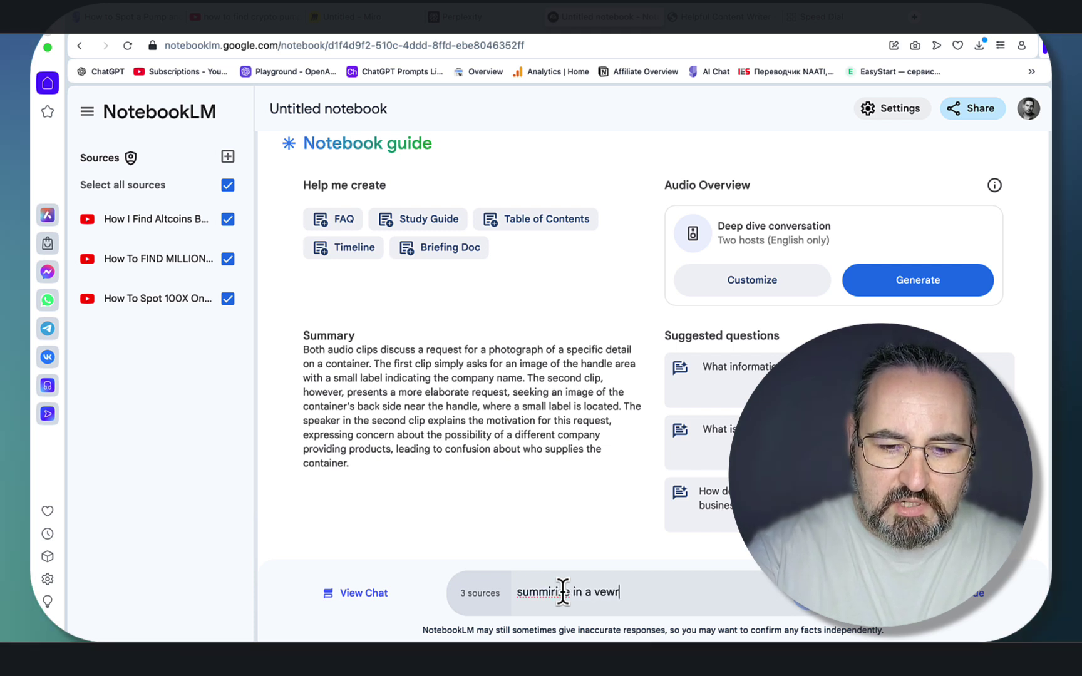
text( detauled, steo by)
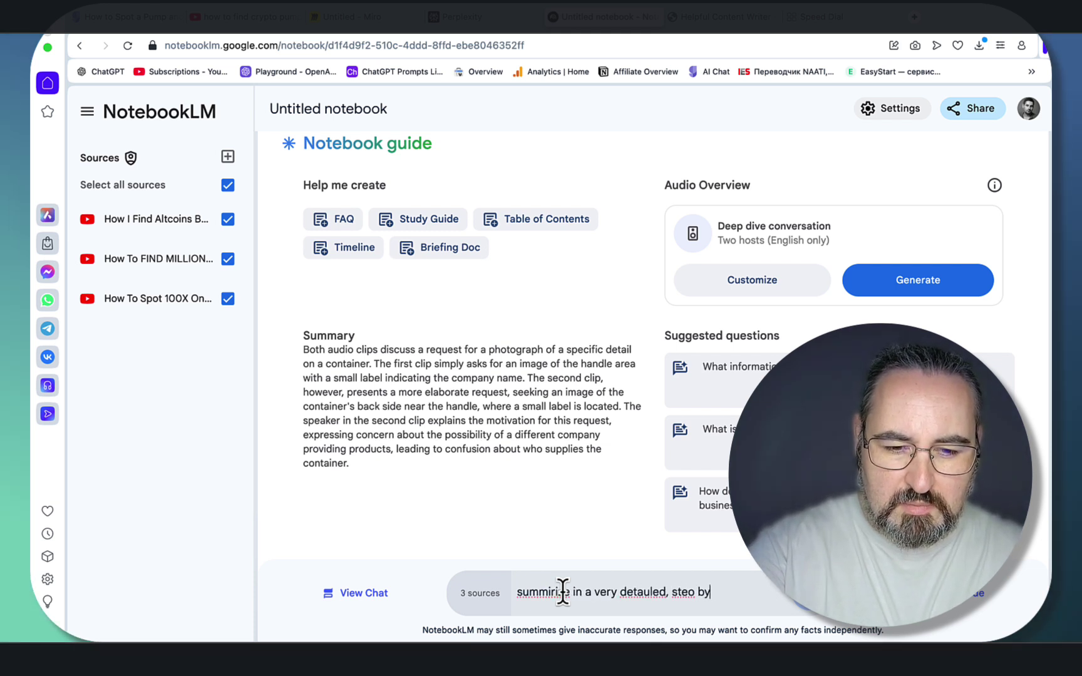
text( step guide on h)
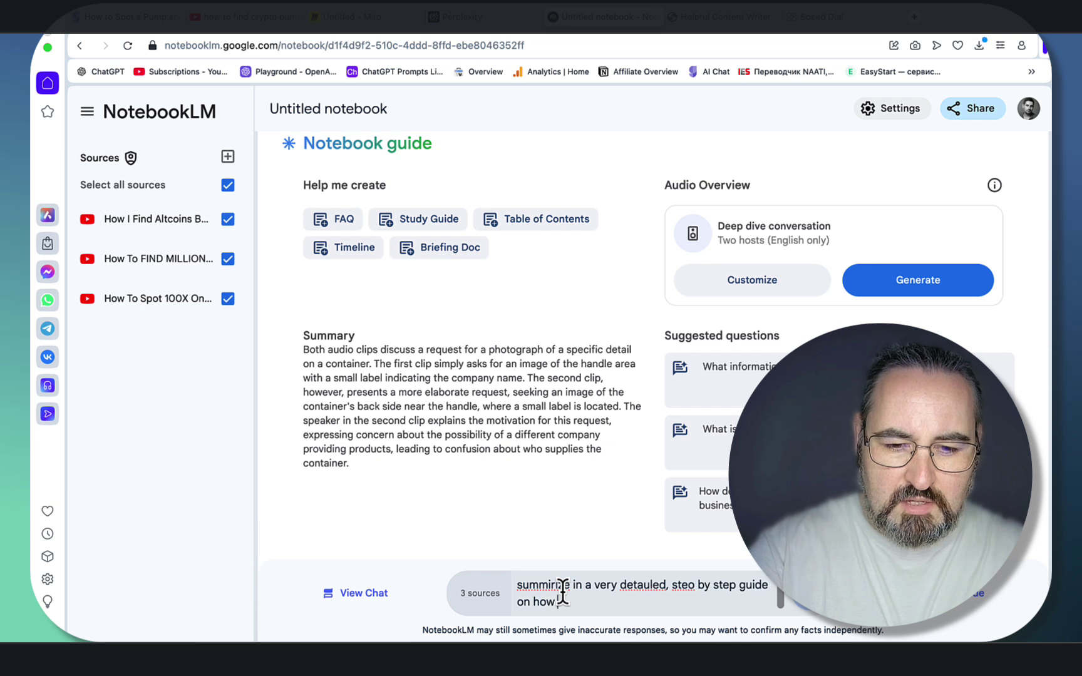
text(ow spot cryptio p)
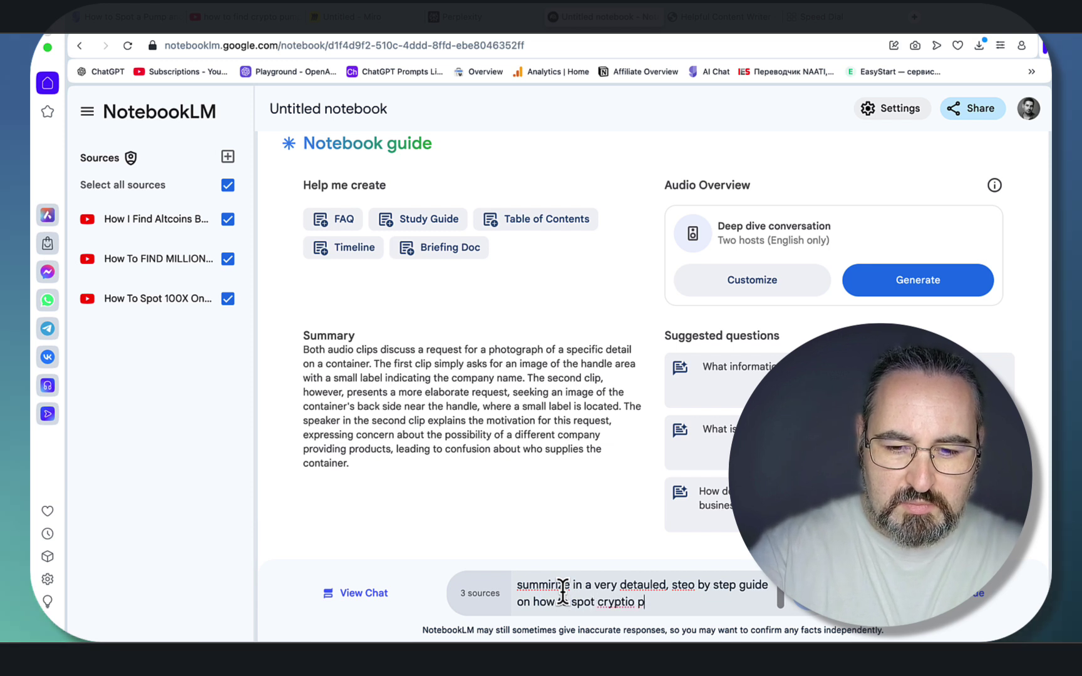
text(umos)
key(shift+Return)
key(shift+Return)
text(make it)
text( super)
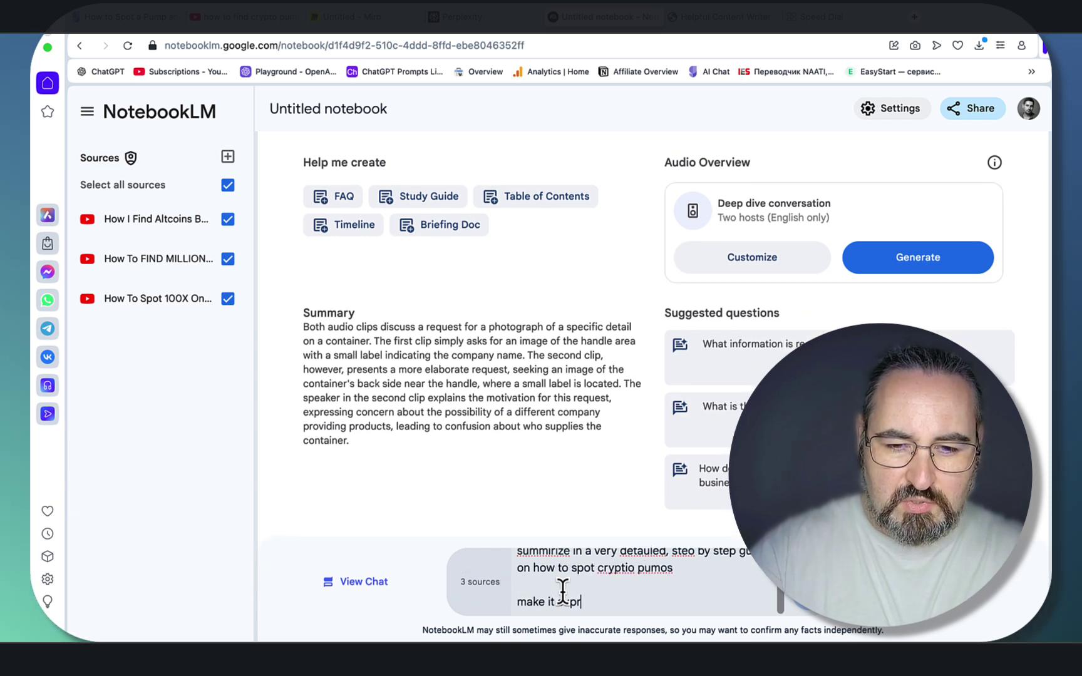
key(BackSpace)
text(er deyail, comprehe)
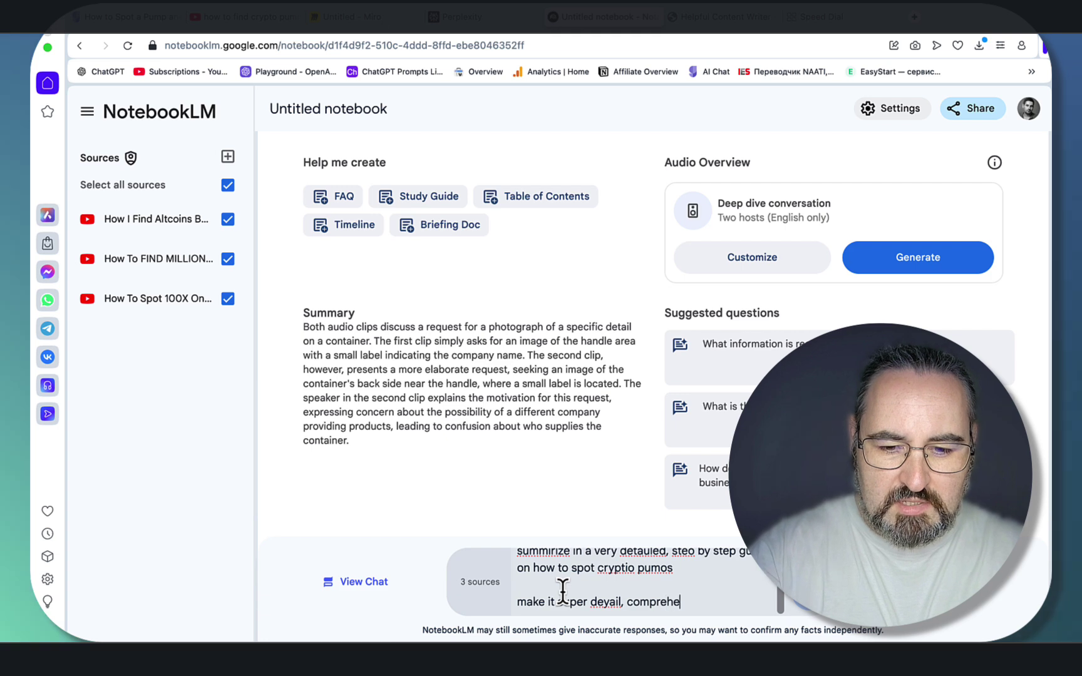
key(Return)
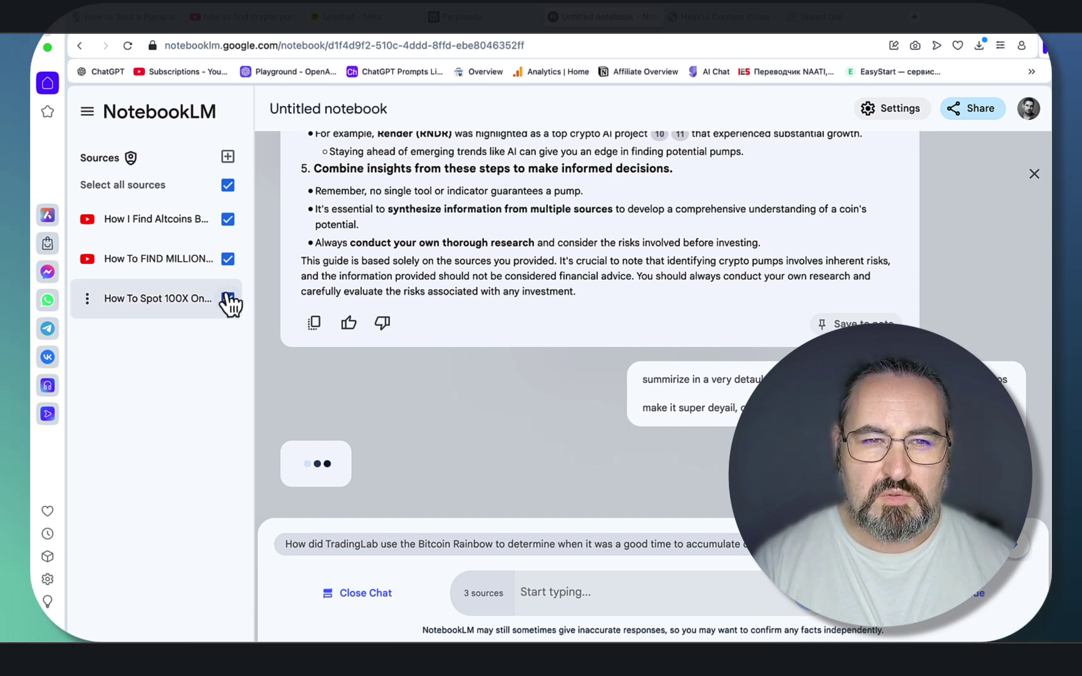
Glance at the YouTube results and Helpful Content Writer tabs.
click(244, 17)
scroll(563, 376, down, 3)
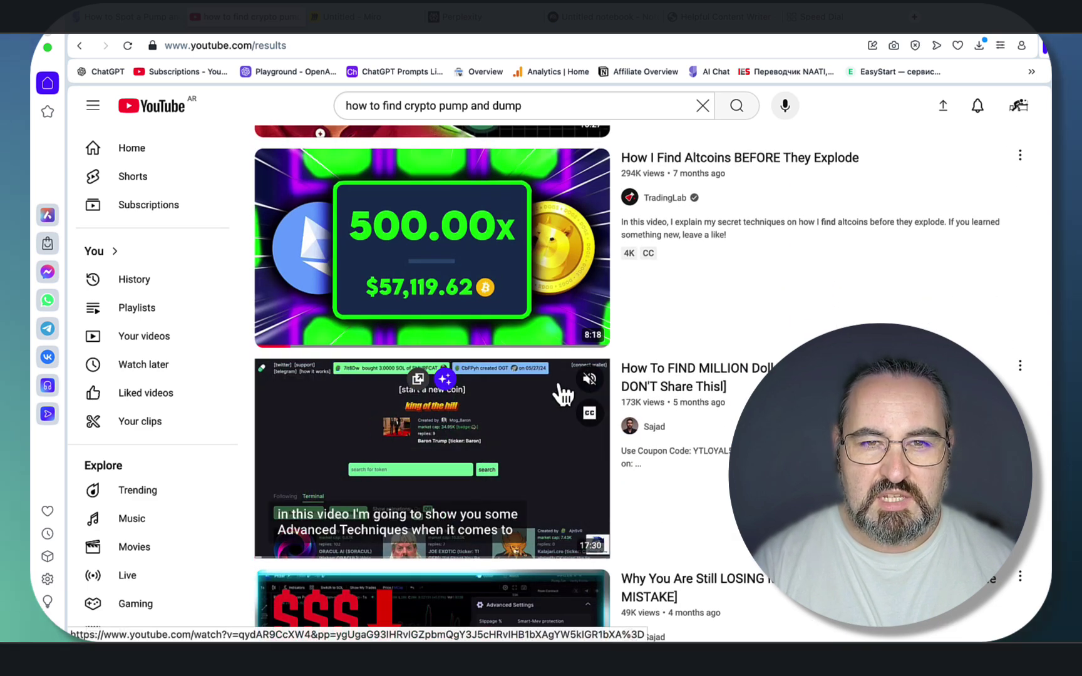
click(715, 26)
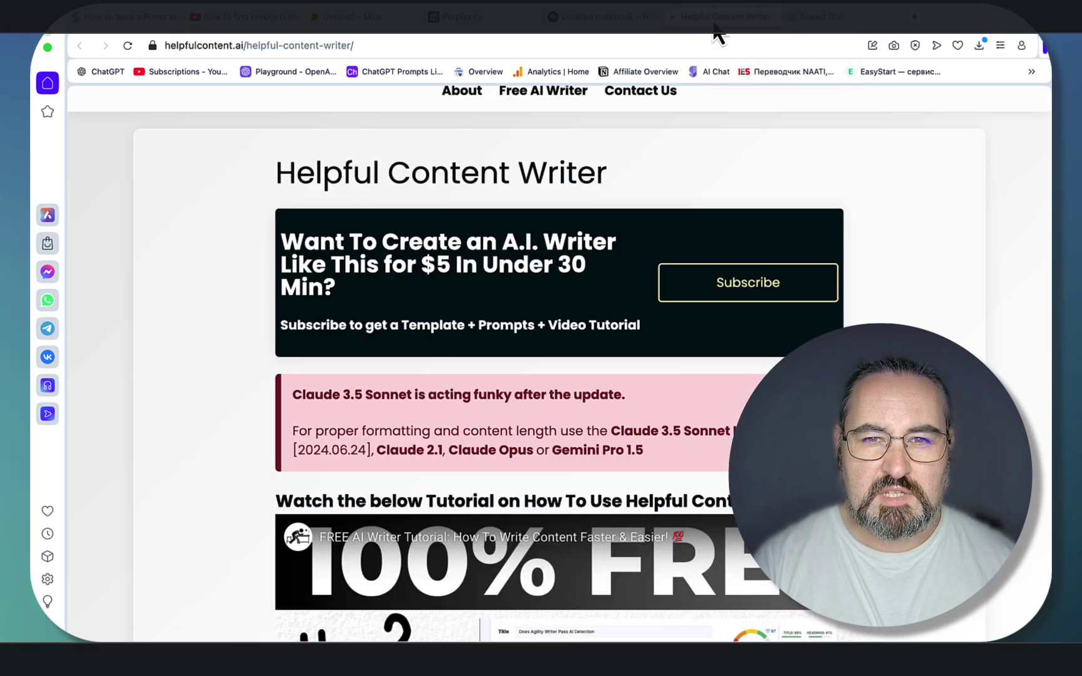
Copy NotebookLM's generated crypto pump guide and close the chat to the Notebook guide.
click(556, 22)
scroll(647, 245, down, 5)
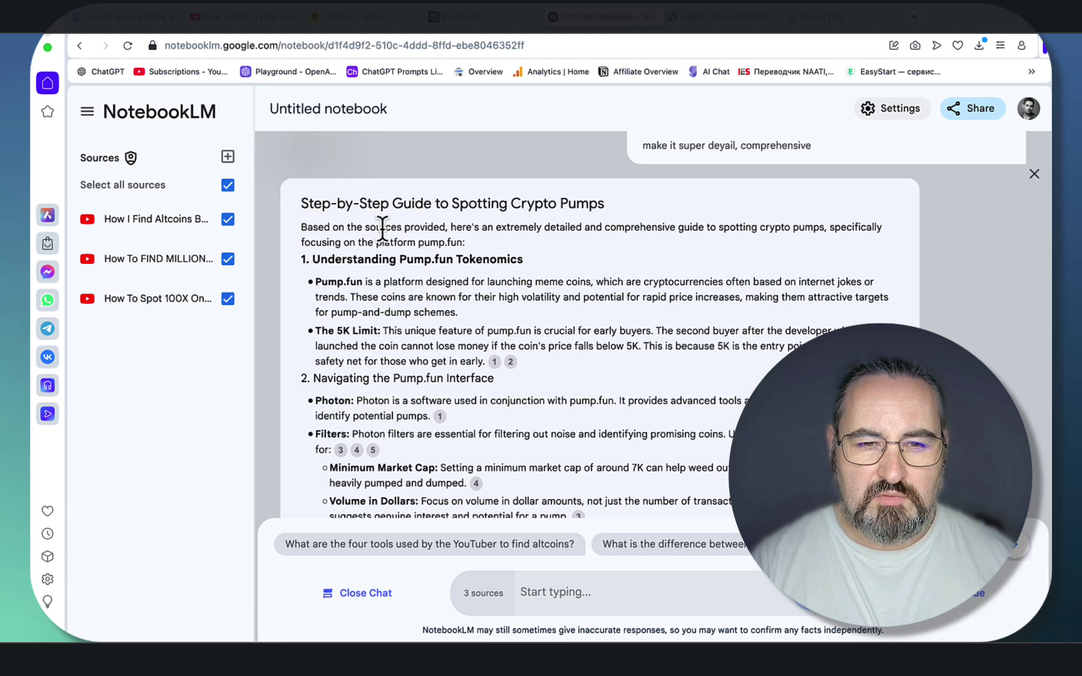
scroll(379, 257, down, 15)
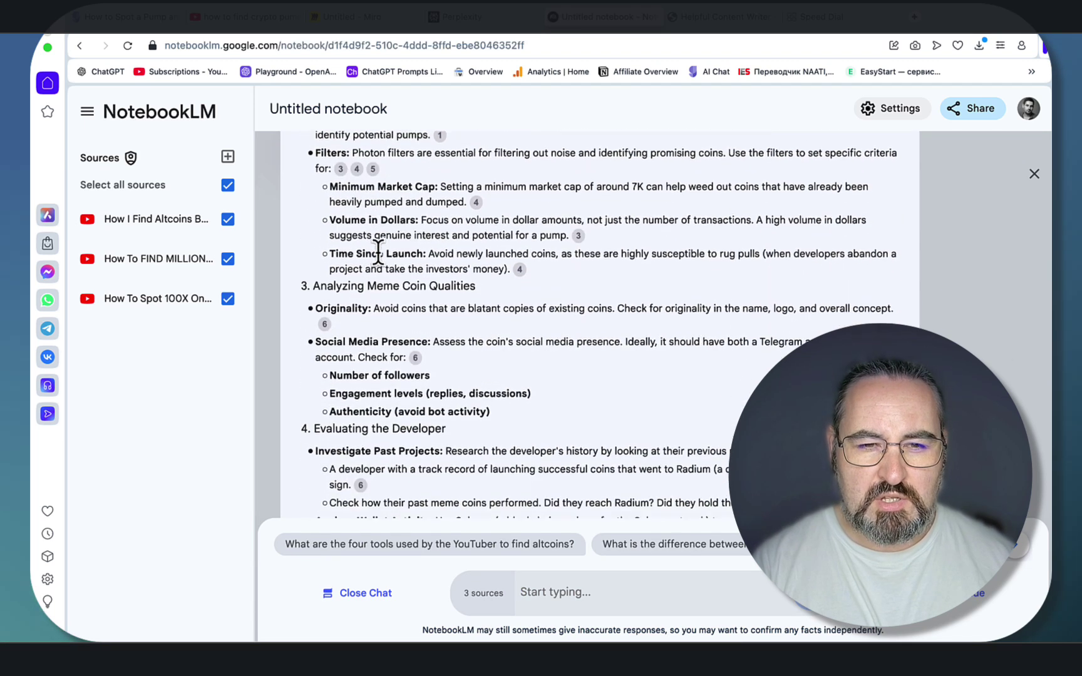
click(314, 454)
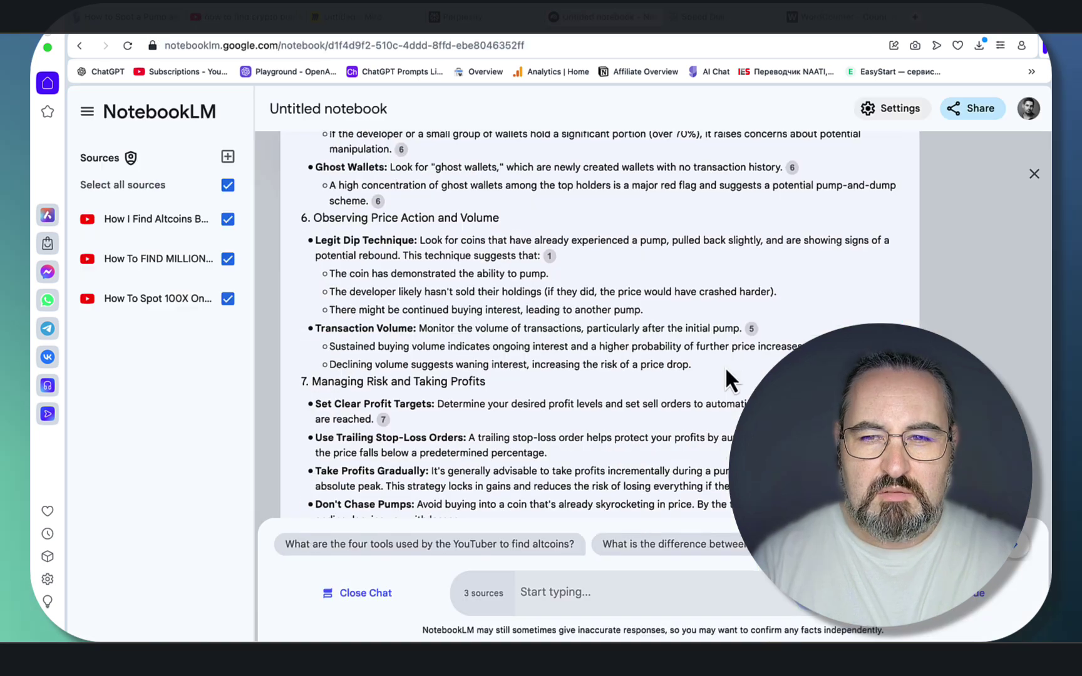
scroll(725, 366, up, 10)
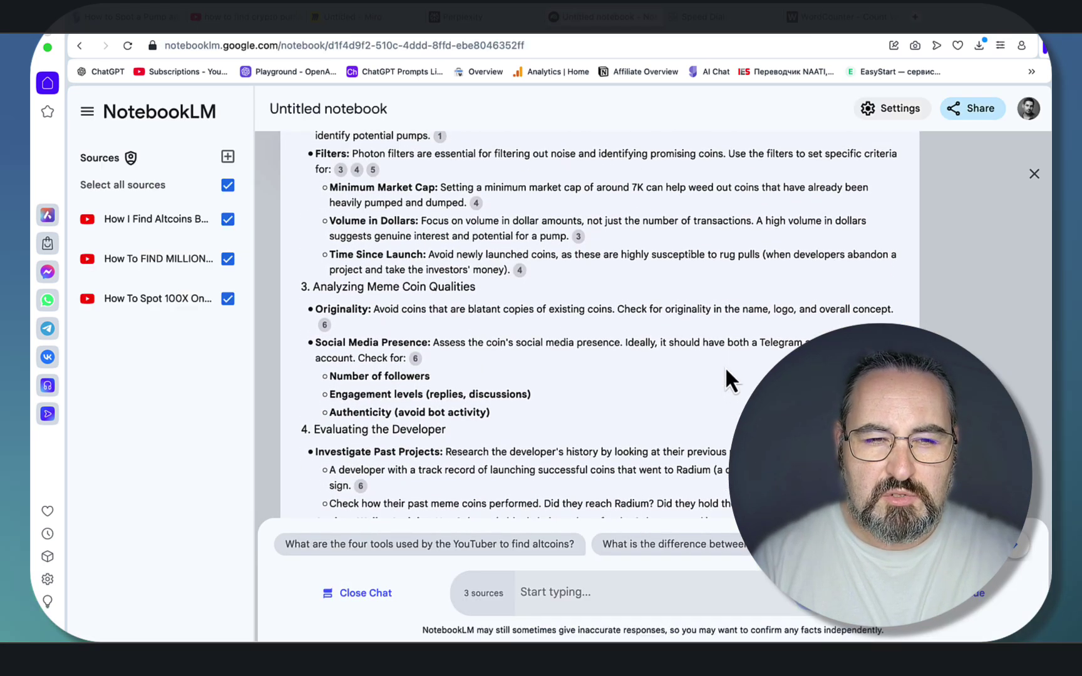
click(951, 607)
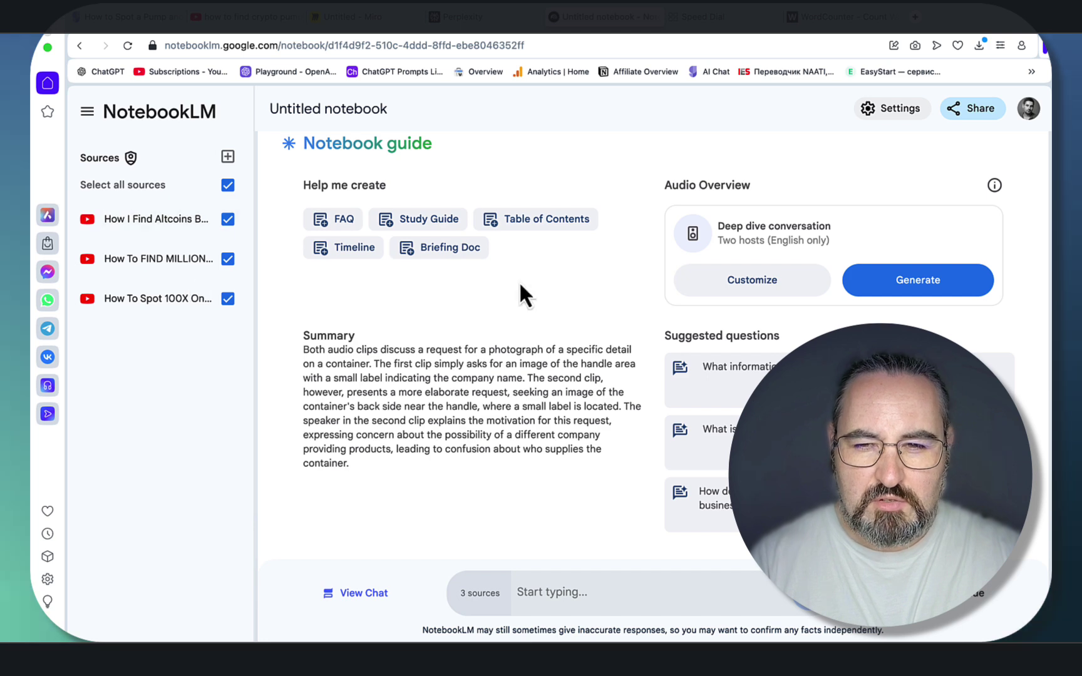
Give the Audio Overview focus instructions for a thorough 10 Steps To Find A Profitable Pump guide.
click(735, 287)
text(Make it )
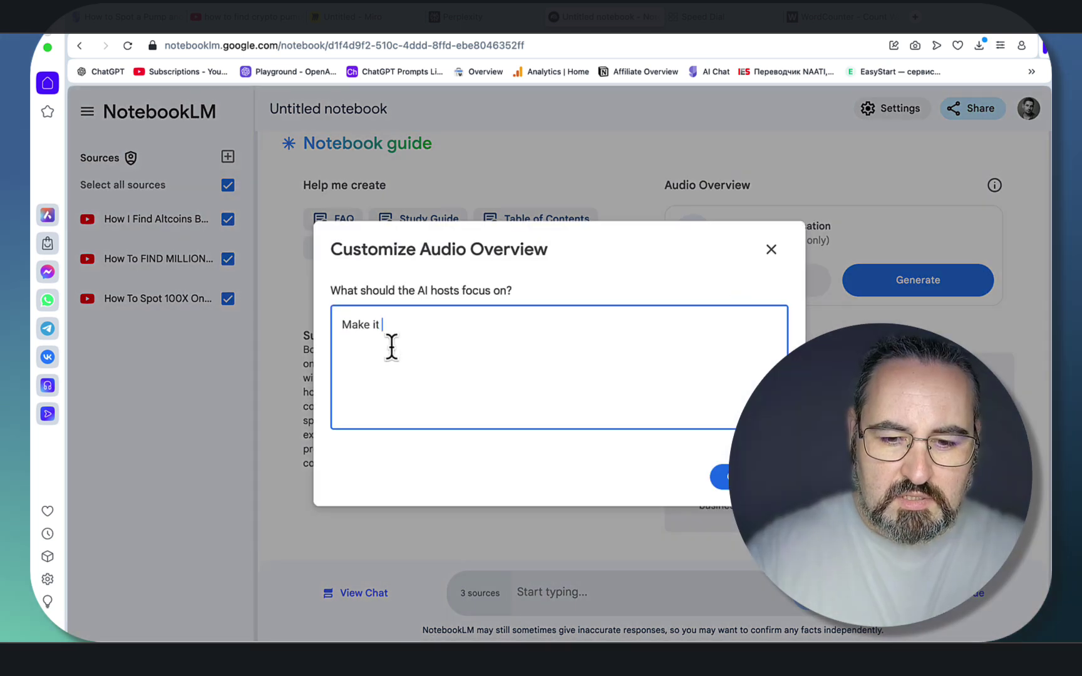
text(in a step-by-)
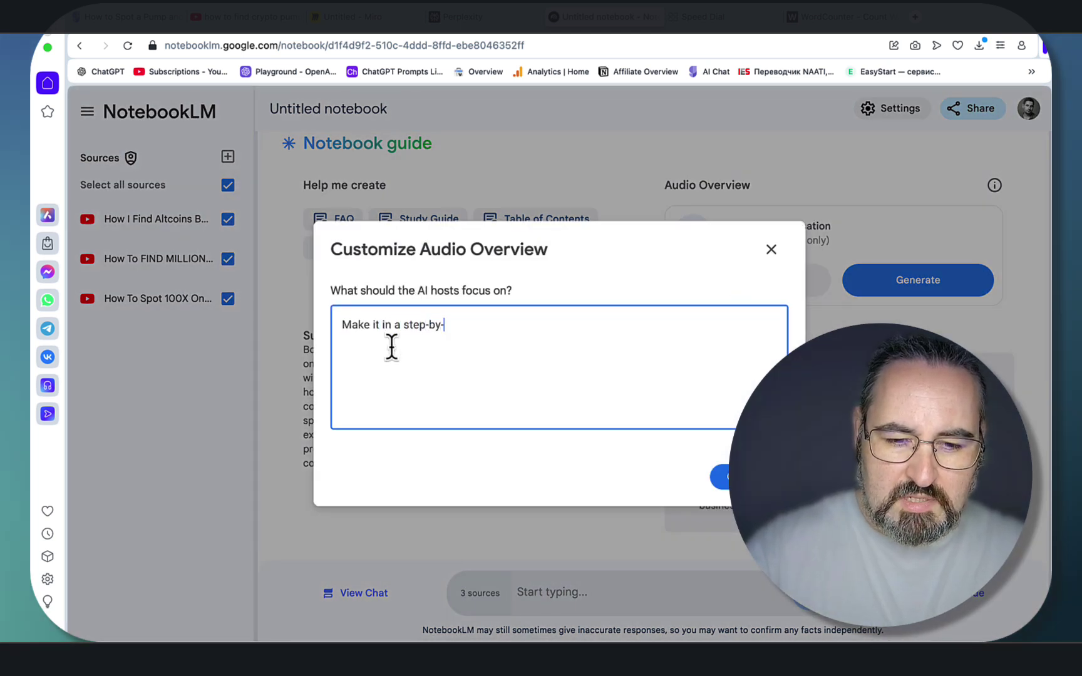
text(step, very through and compre)
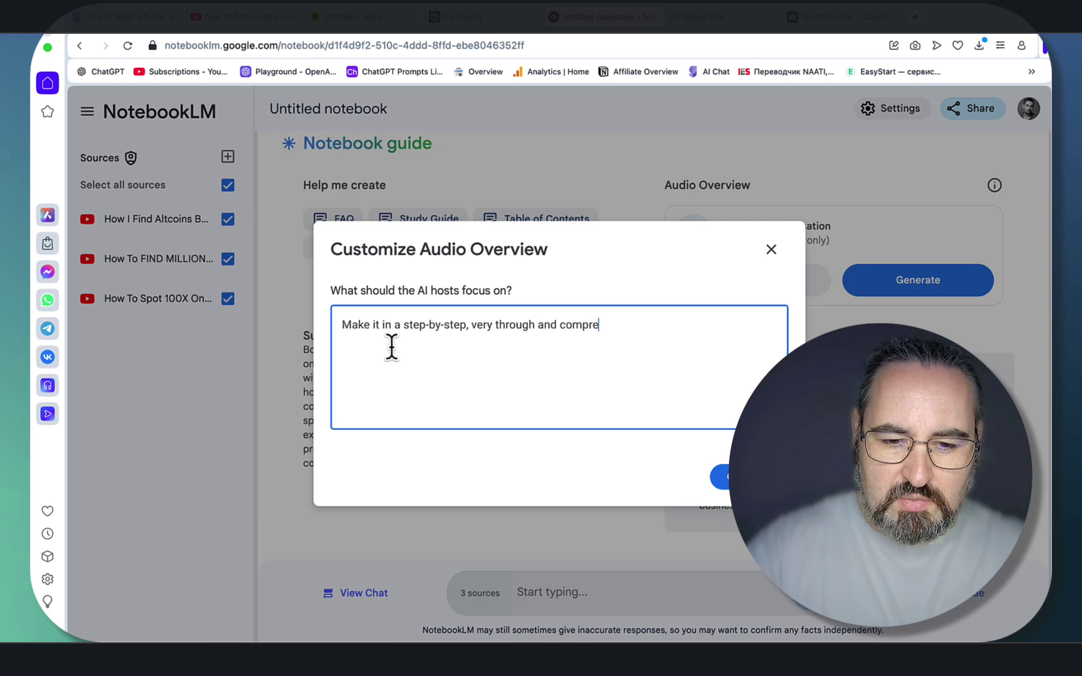
text(ide on)
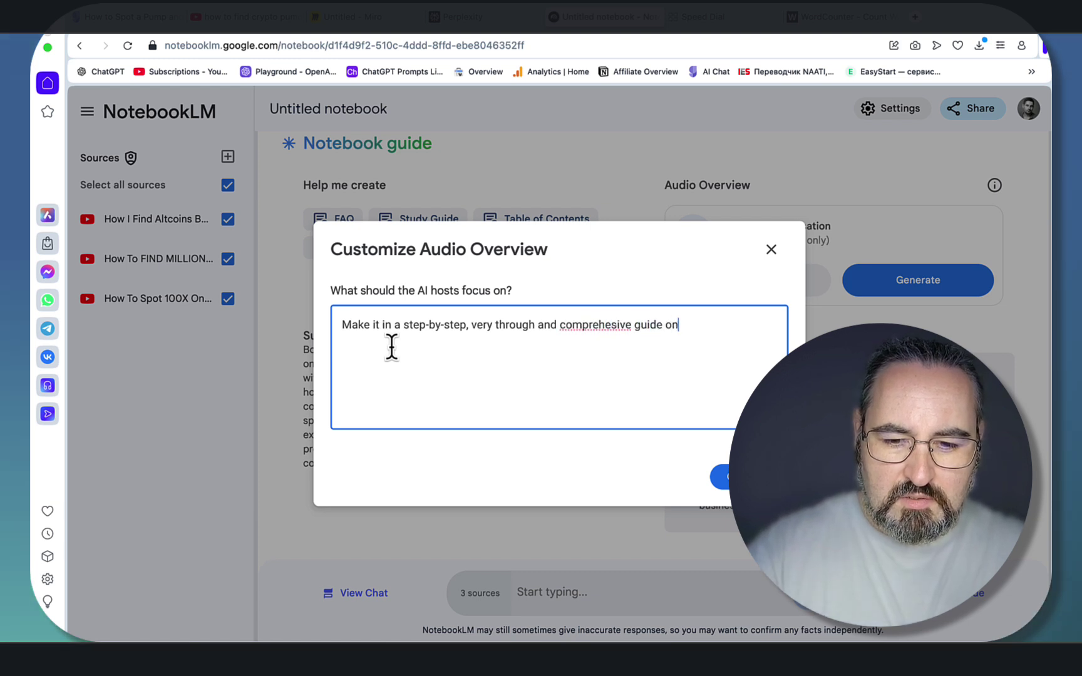
text( How to spot Pum)
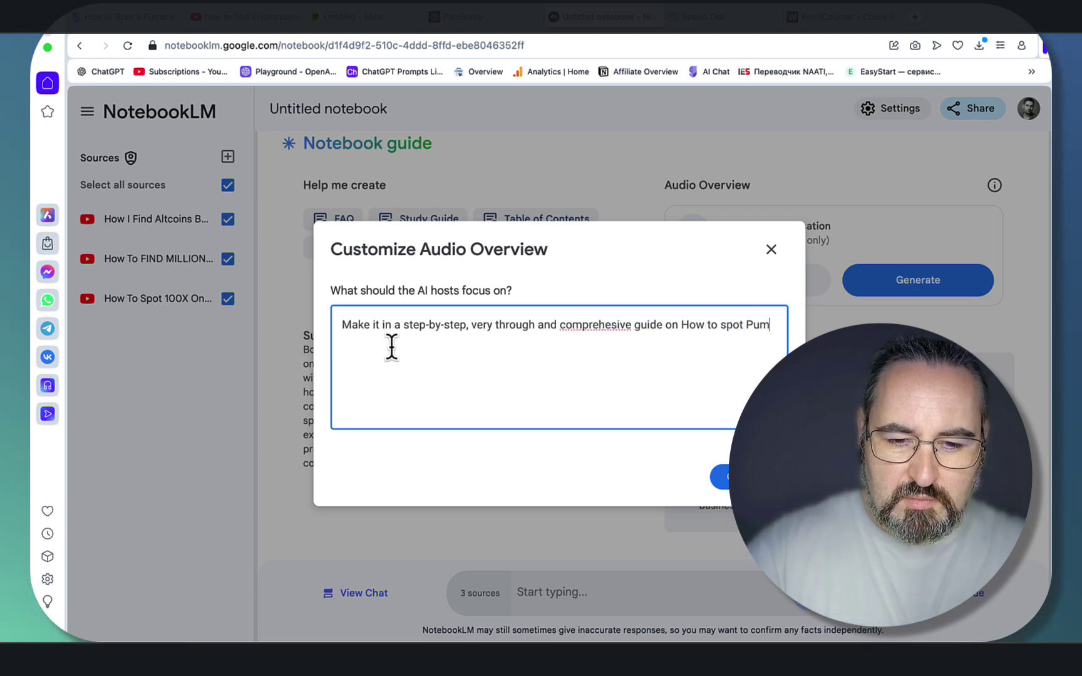
text(ps in Crypto)
key(Return)
key(Return)
text(Make )
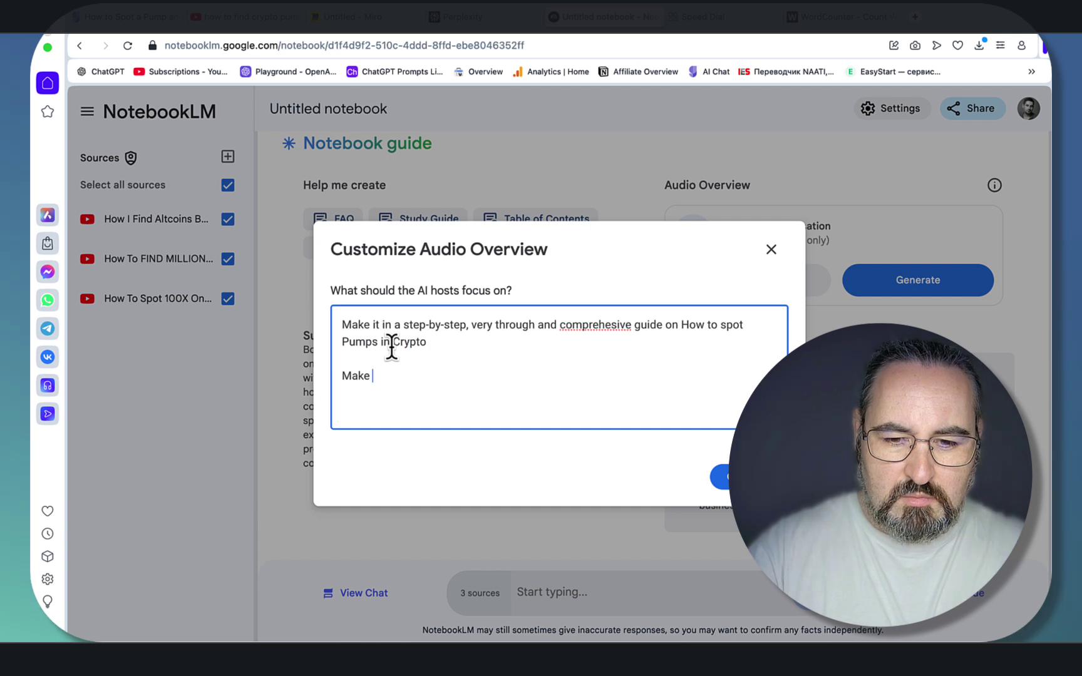
text(it into somth)
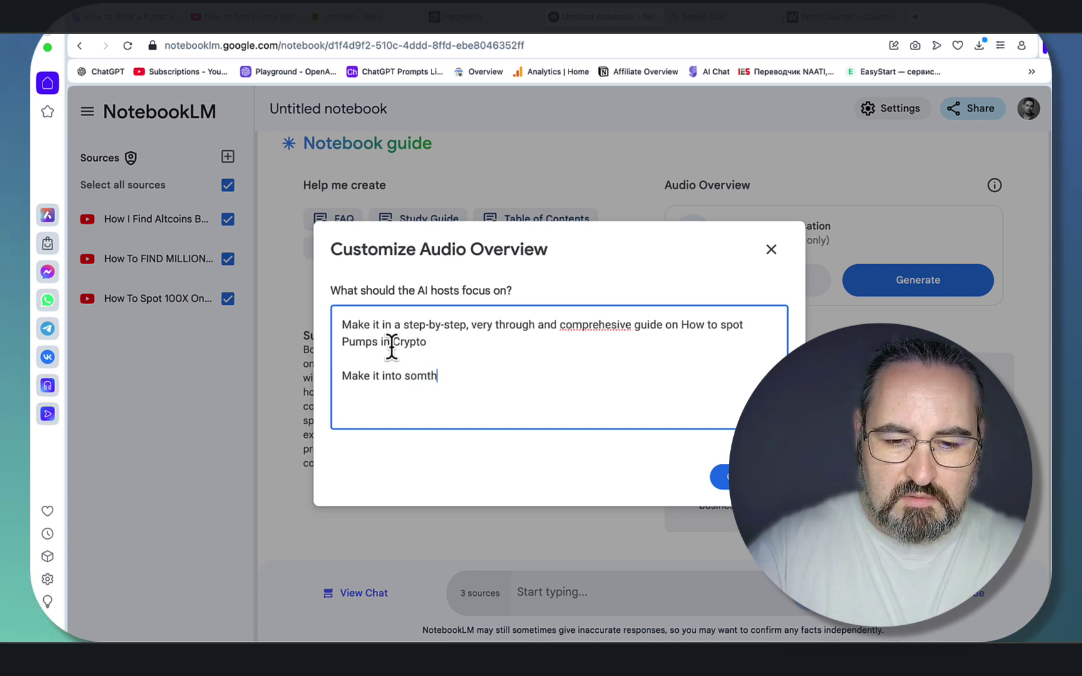
text(ing like 10 Ste)
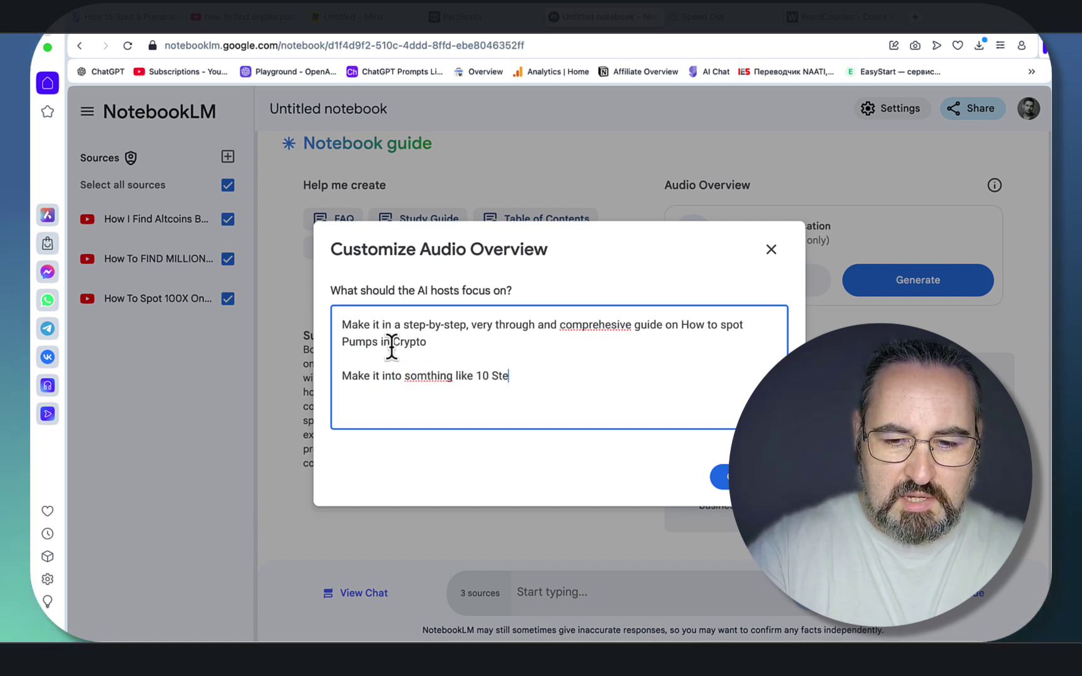
text(ps To Find A Profitable Pump and )
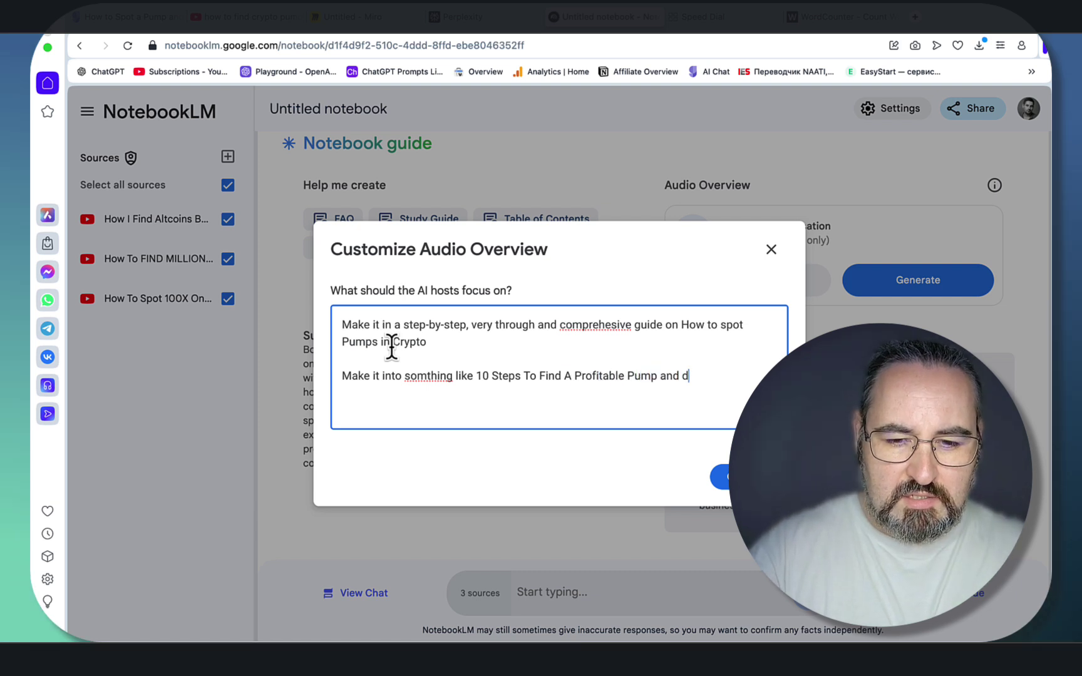
text(discuss all of the)
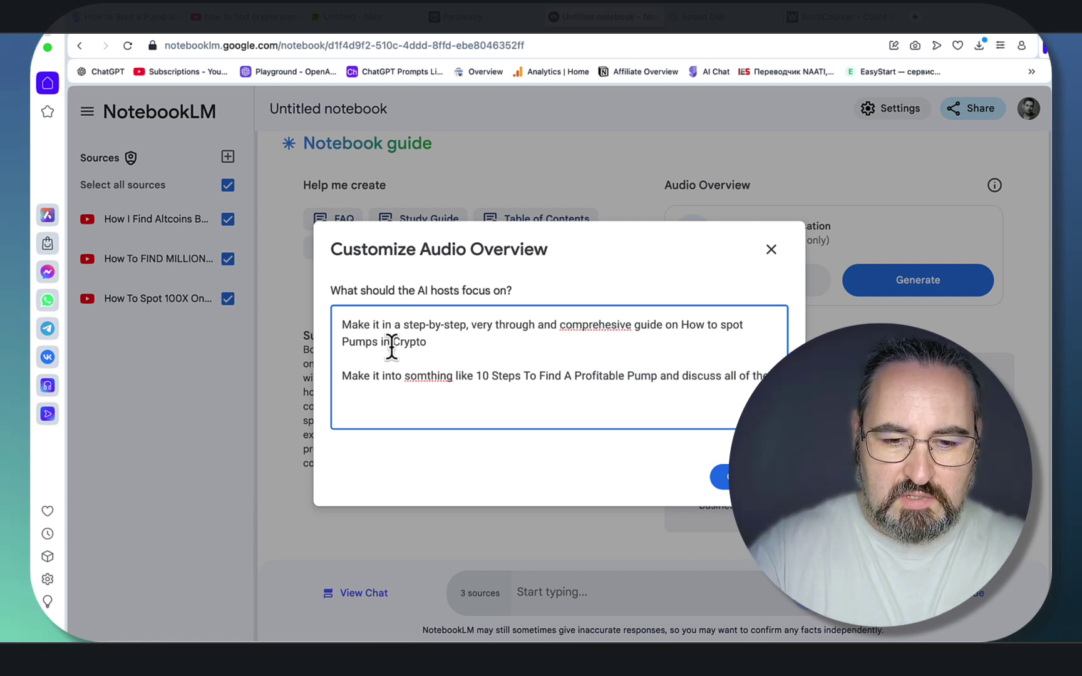
text( steps in great )
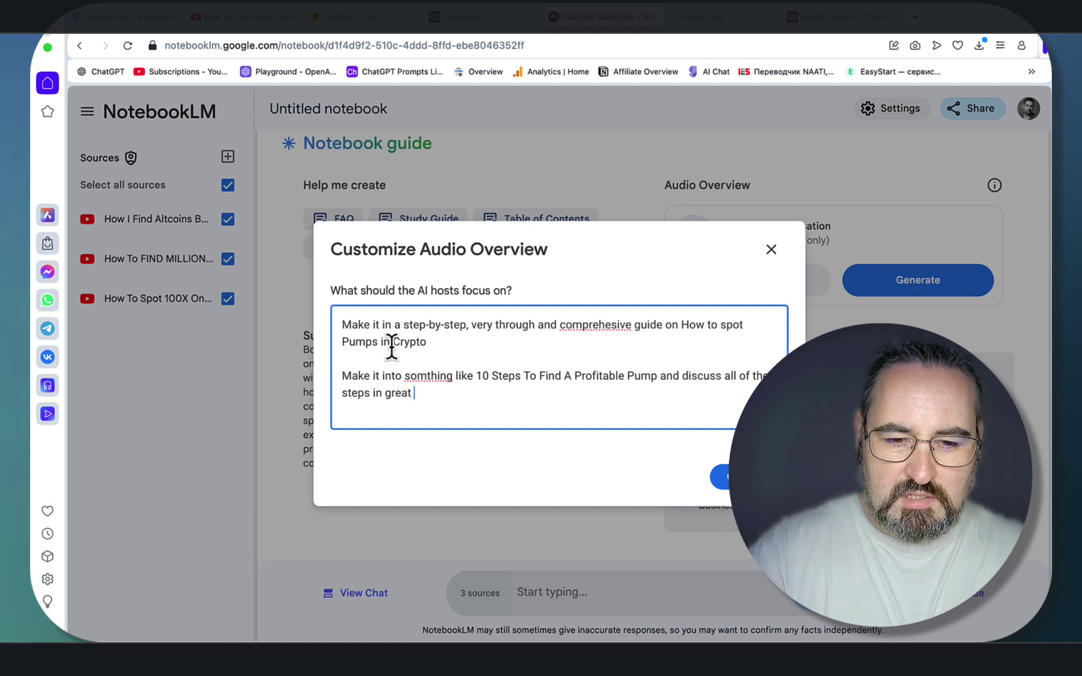
text(detail)
Correct the typo 'somthing' to 'something' in the focus instructions.
right_click(434, 379)
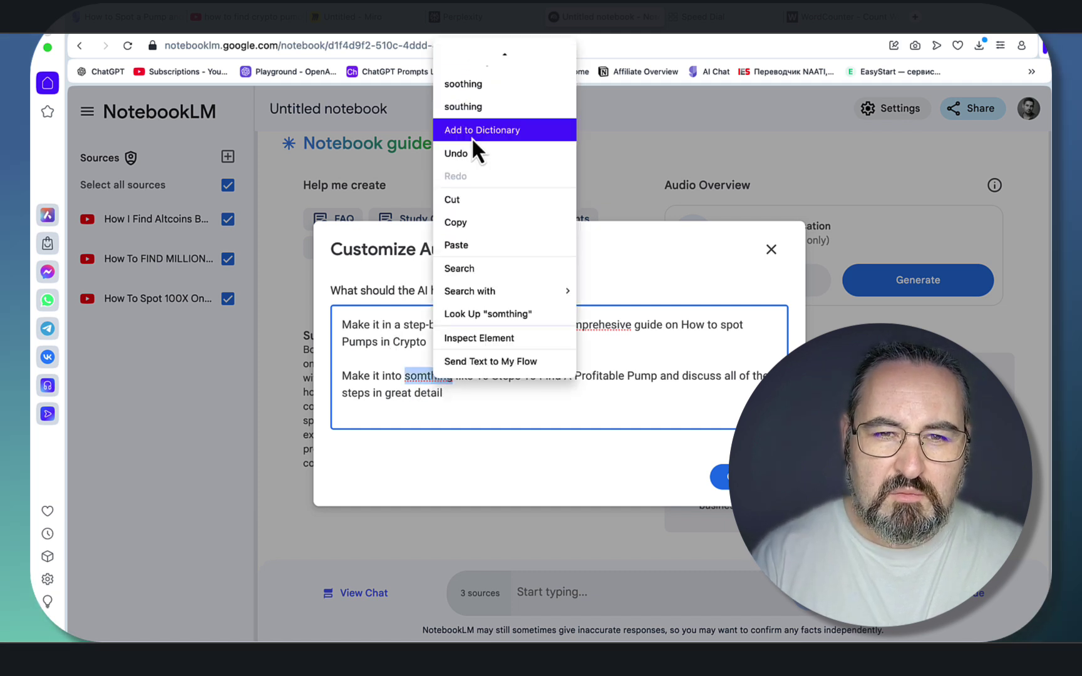
click(420, 394)
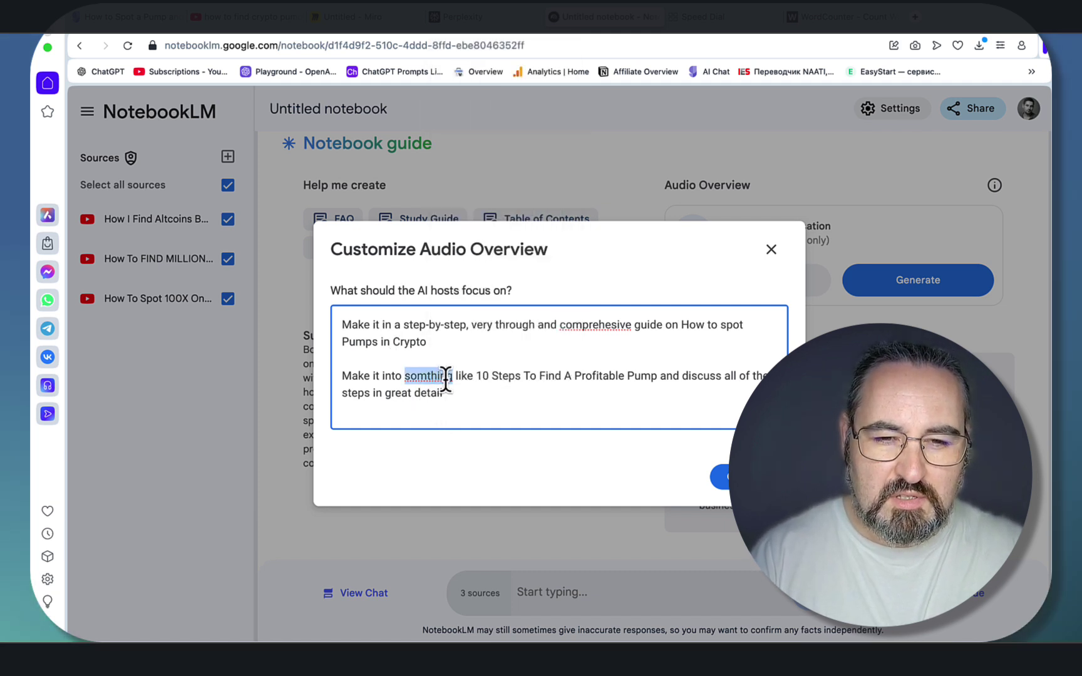
click(428, 376)
text(e)
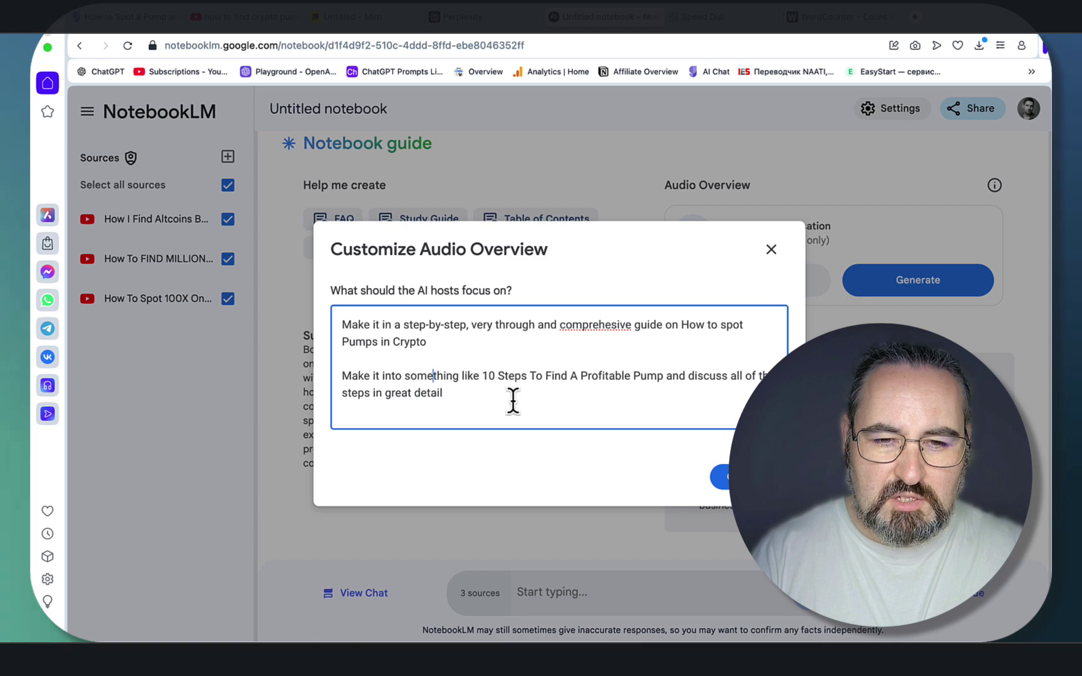
click(489, 404)
Generate the customized Audio Overview while previewing the How To Spot 100X source guide.
click(739, 477)
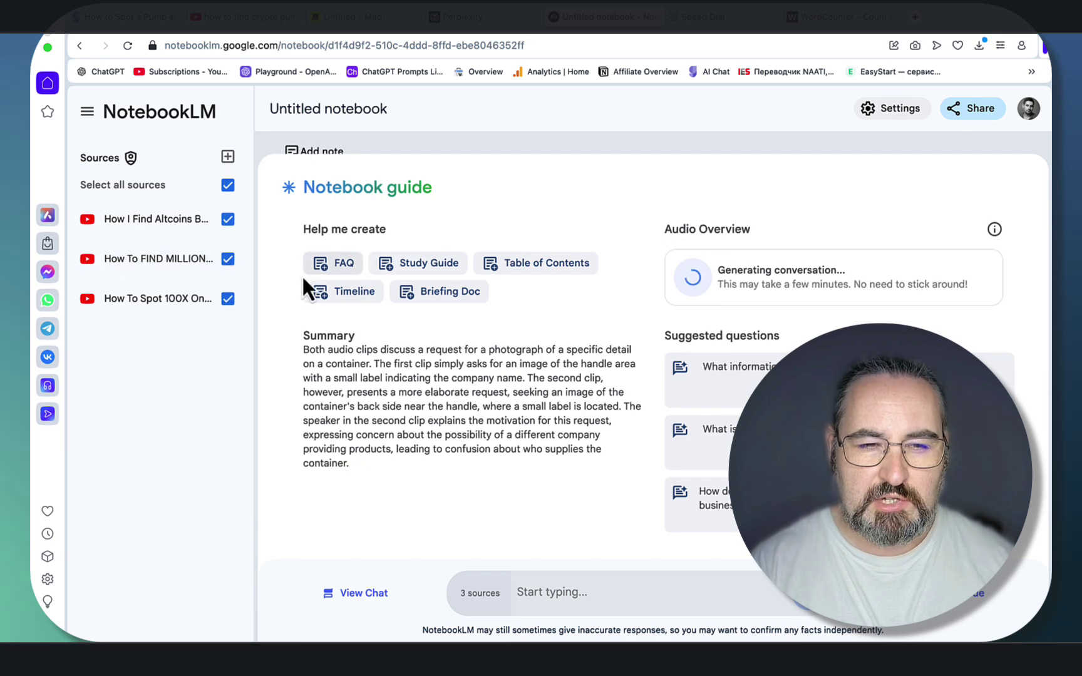
click(164, 299)
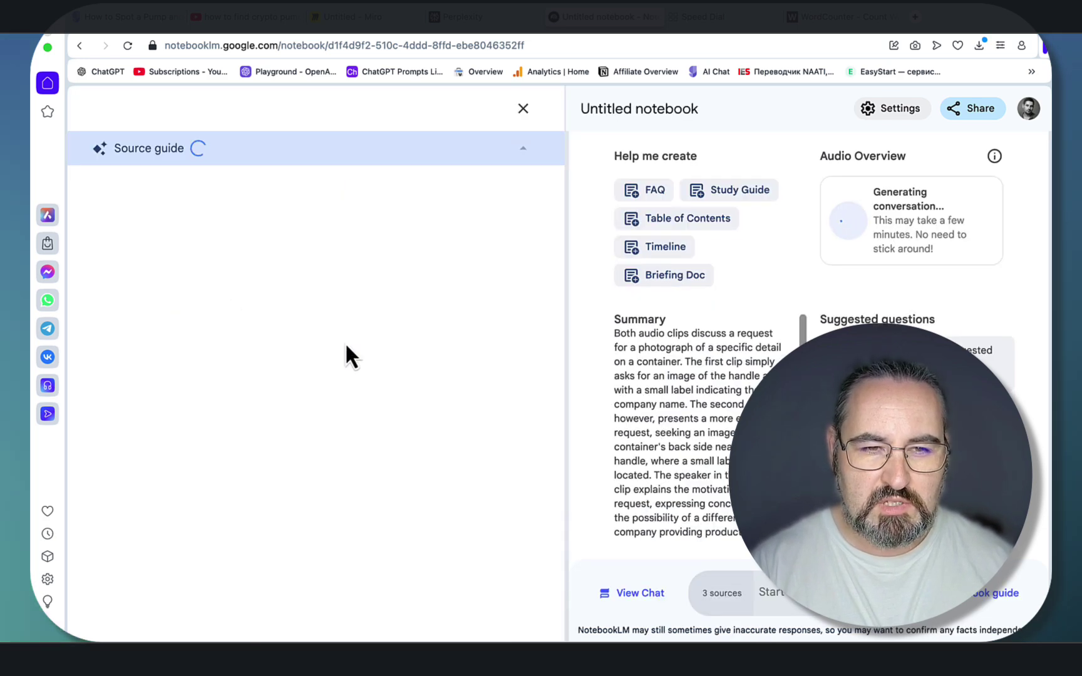
scroll(445, 482, down, 20)
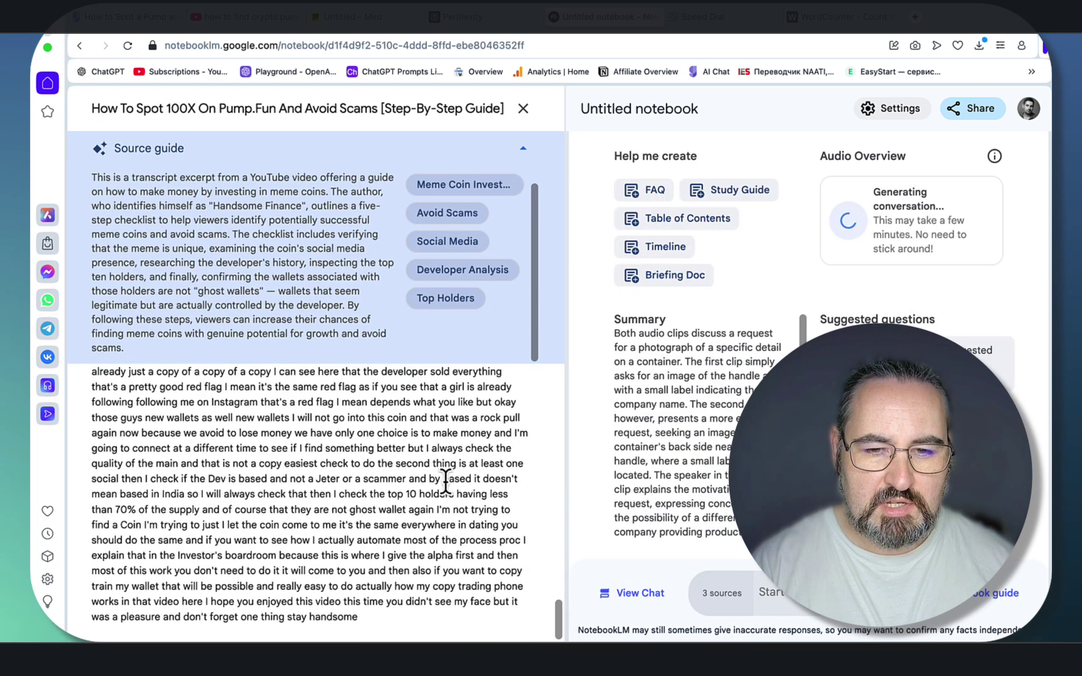
click(522, 109)
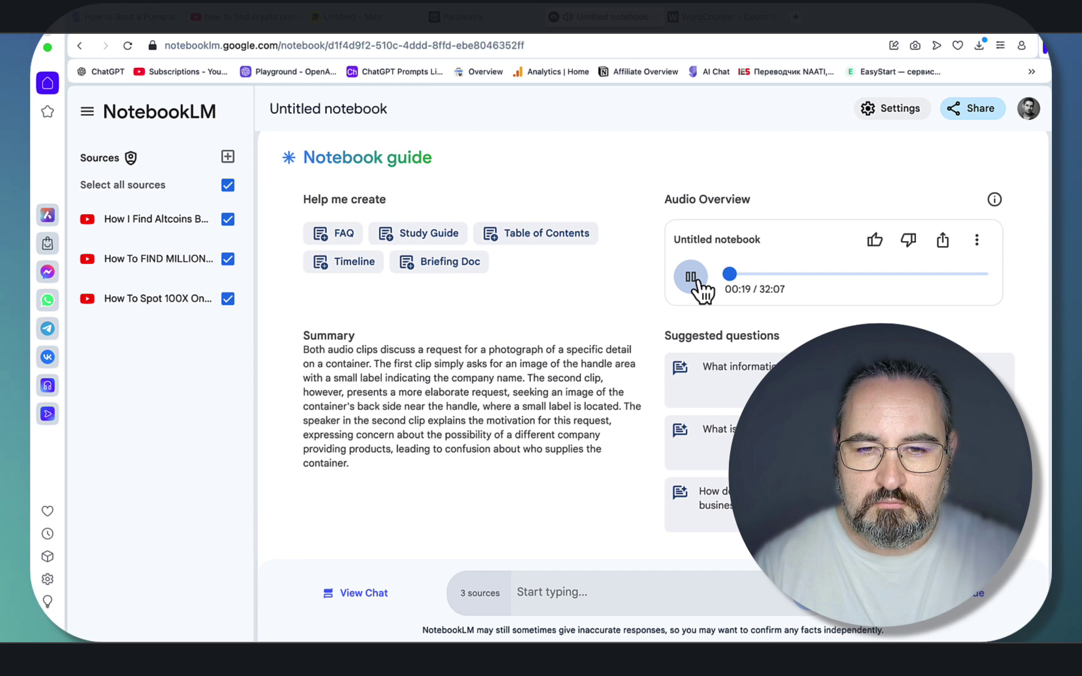
Pause the Audio Overview and download it as a .wav file.
click(691, 277)
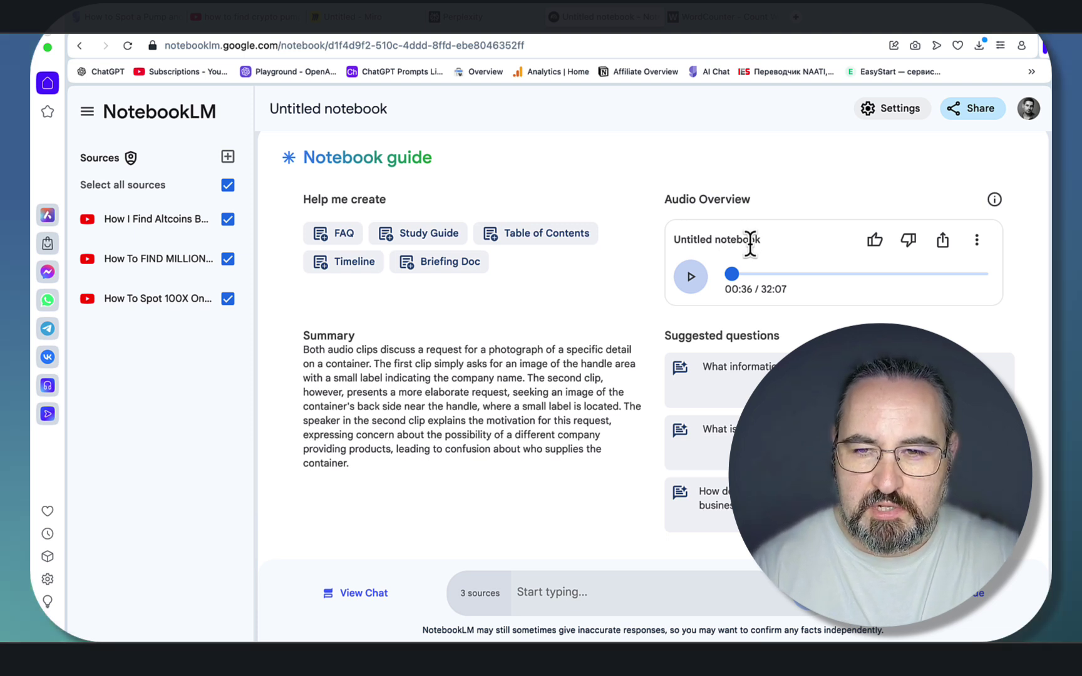
click(977, 239)
click(861, 312)
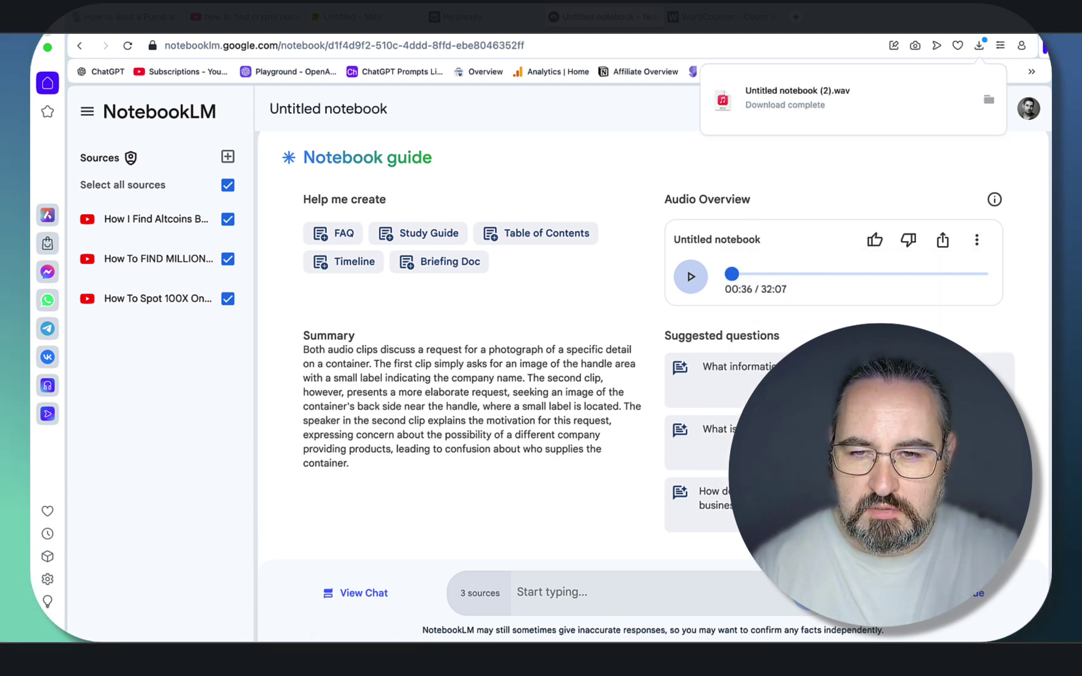
Add Untitled notebook (2).wav as a fourth source and select its entire transcript.
click(227, 157)
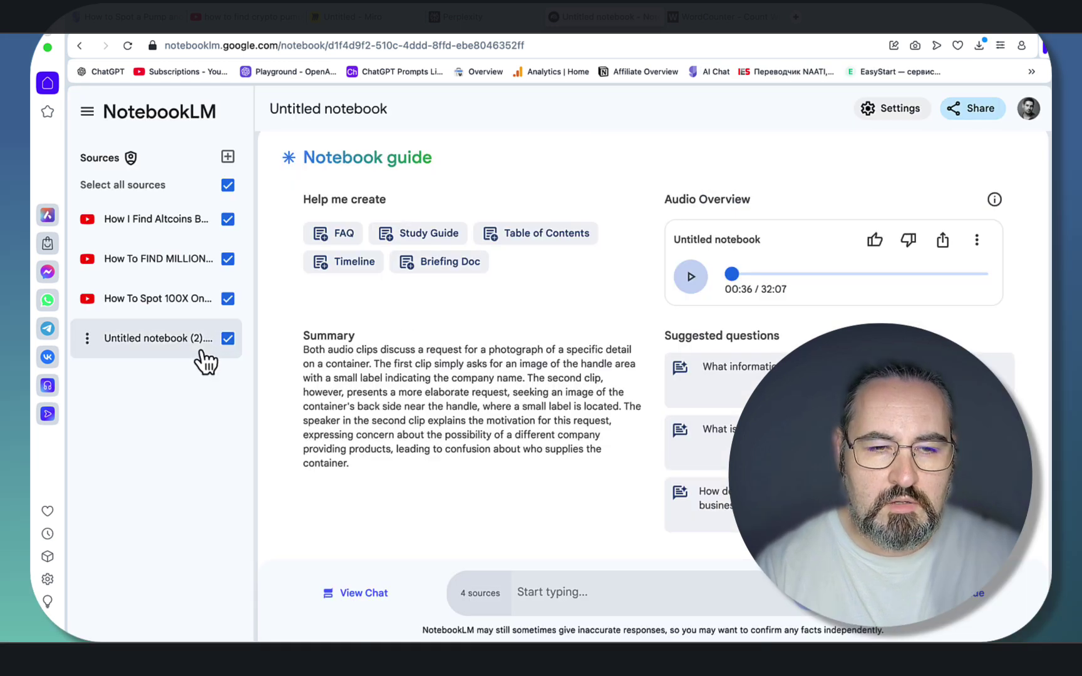
click(187, 338)
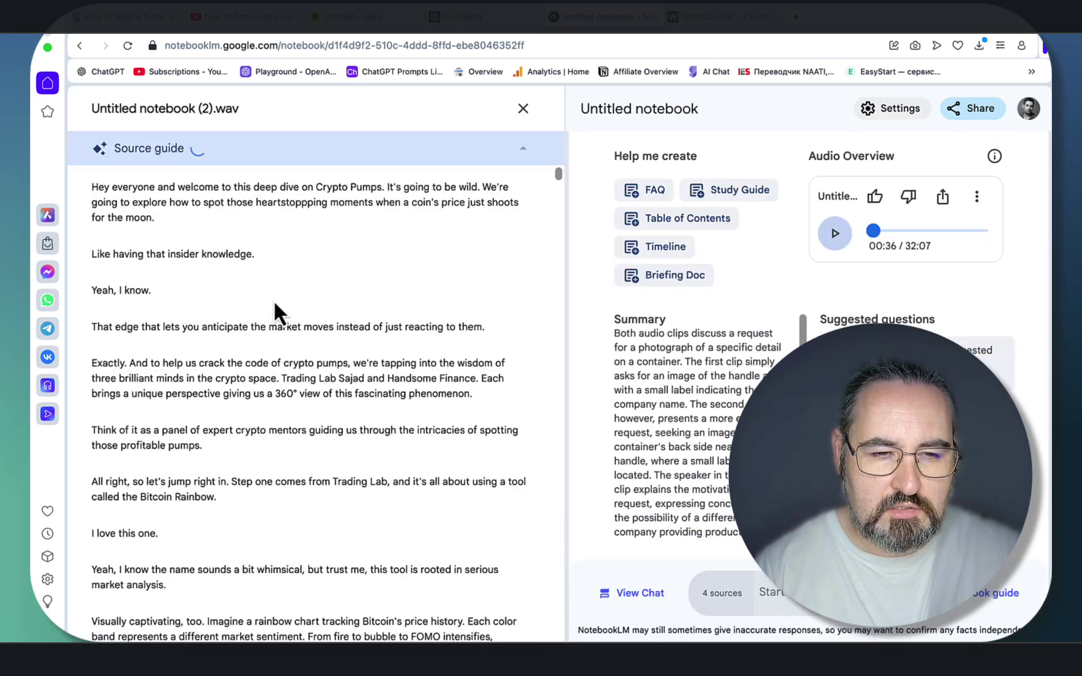
scroll(263, 376, down, 15)
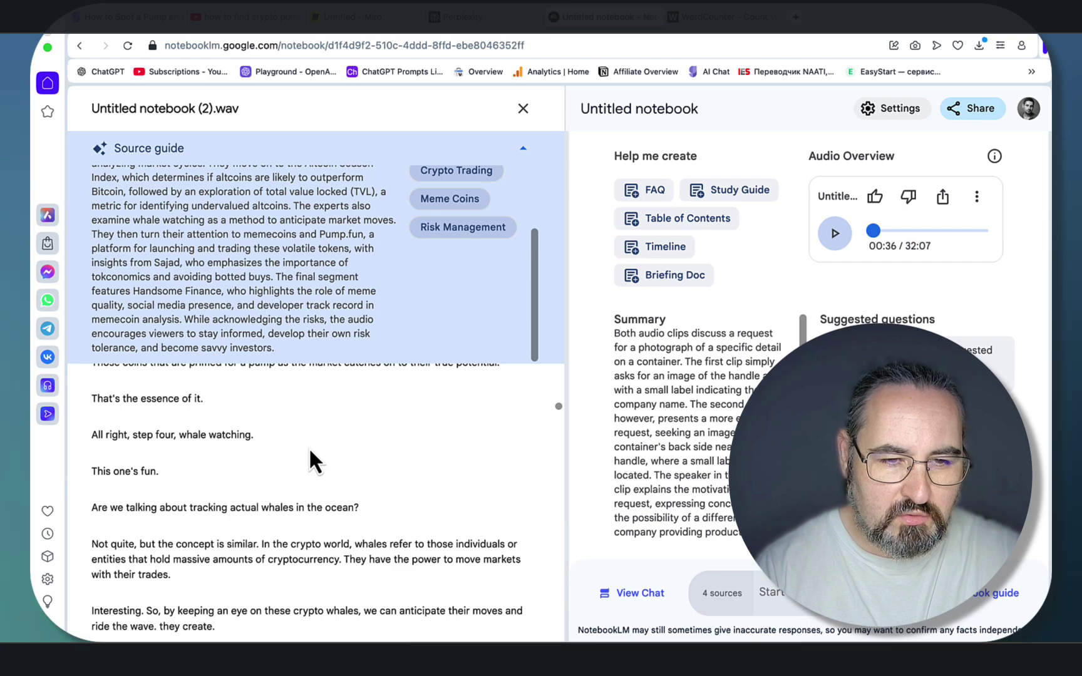
scroll(350, 532, down, 15)
drag(398, 617, 155, 386)
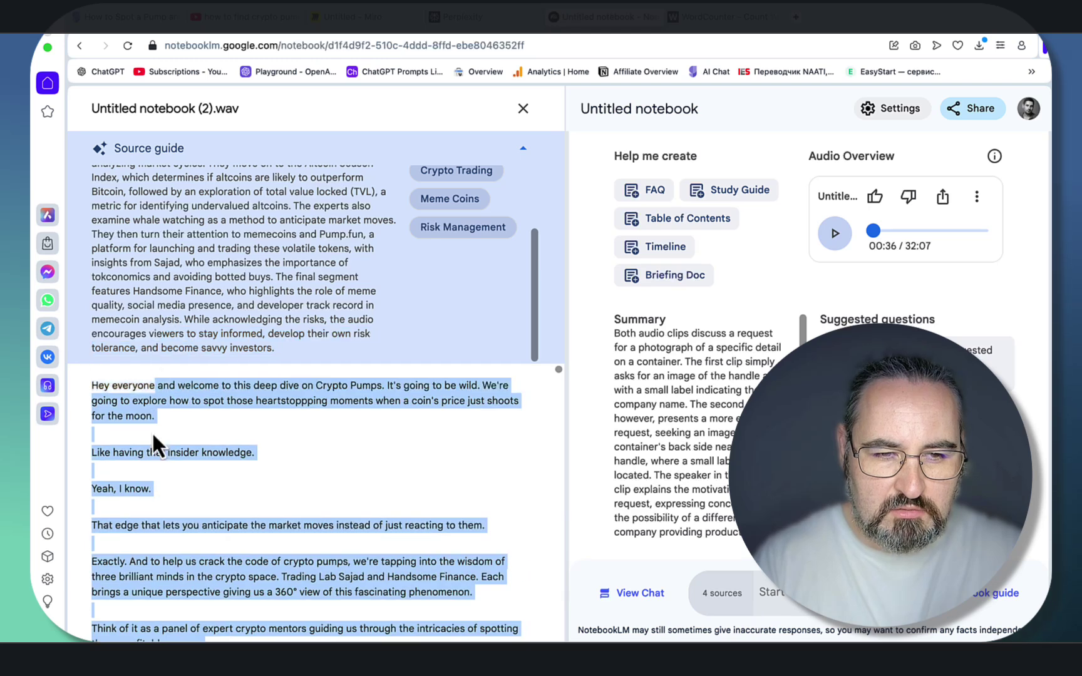
drag(154, 438, 92, 386)
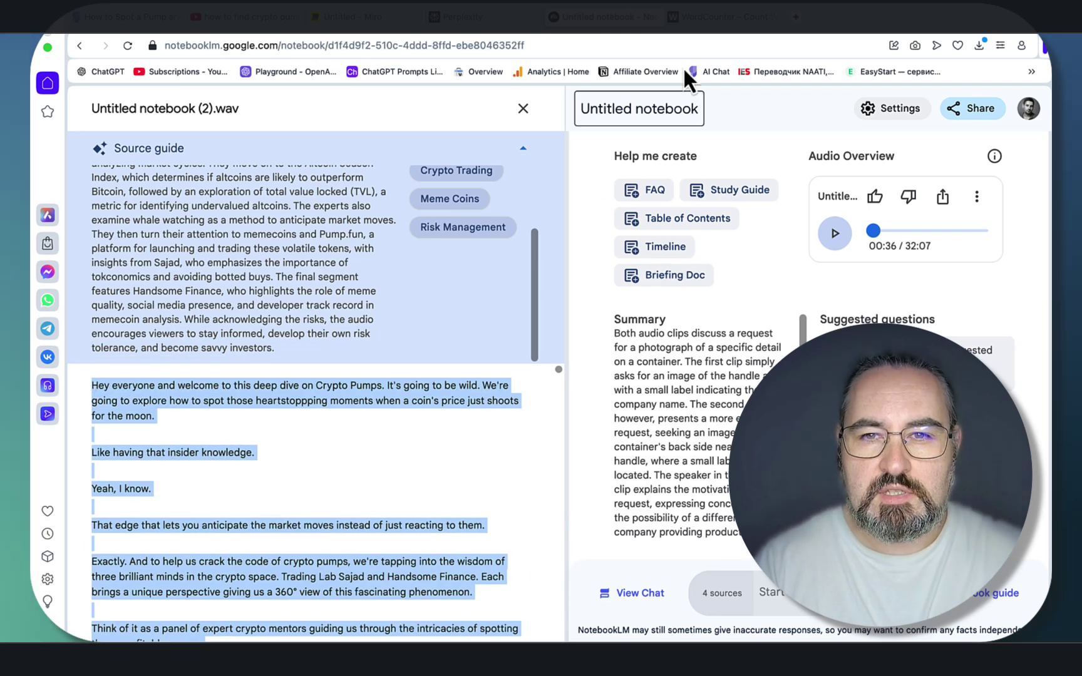
Paste the audio transcript into WordCounter, replacing old text: 5,811 words, 34,757 characters.
click(713, 16)
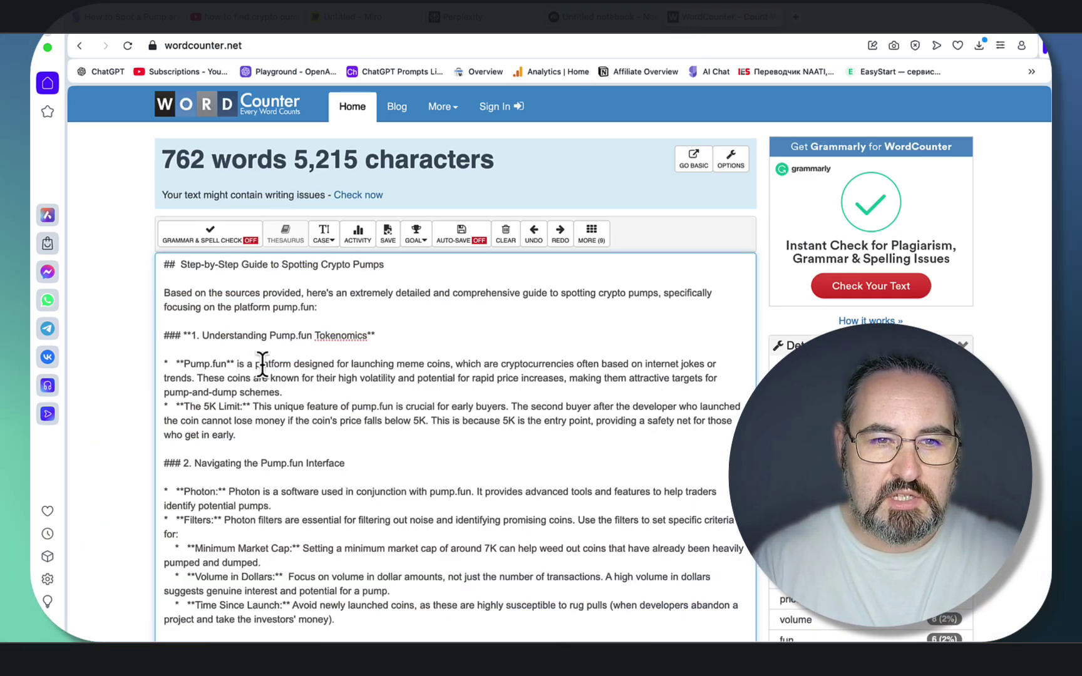
key(ctrl+a)
key(ctrl+v)
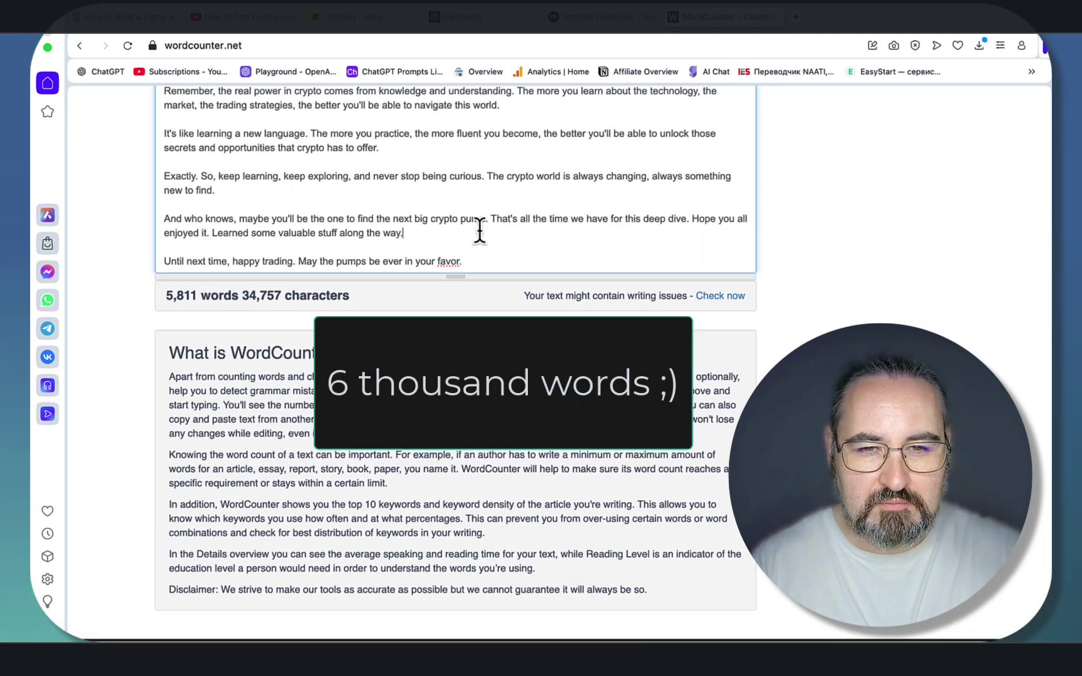
key(ctrl+a)
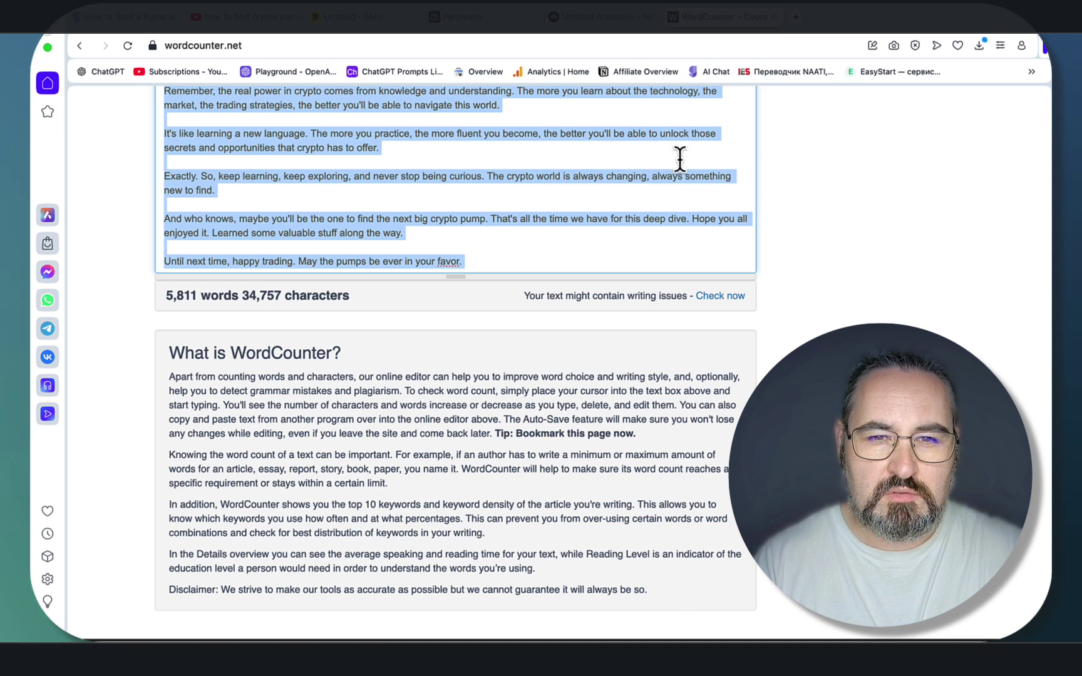
Load helpfulcontent.ai in a new tab and browse its SEO course landing page.
click(798, 25)
text(help)
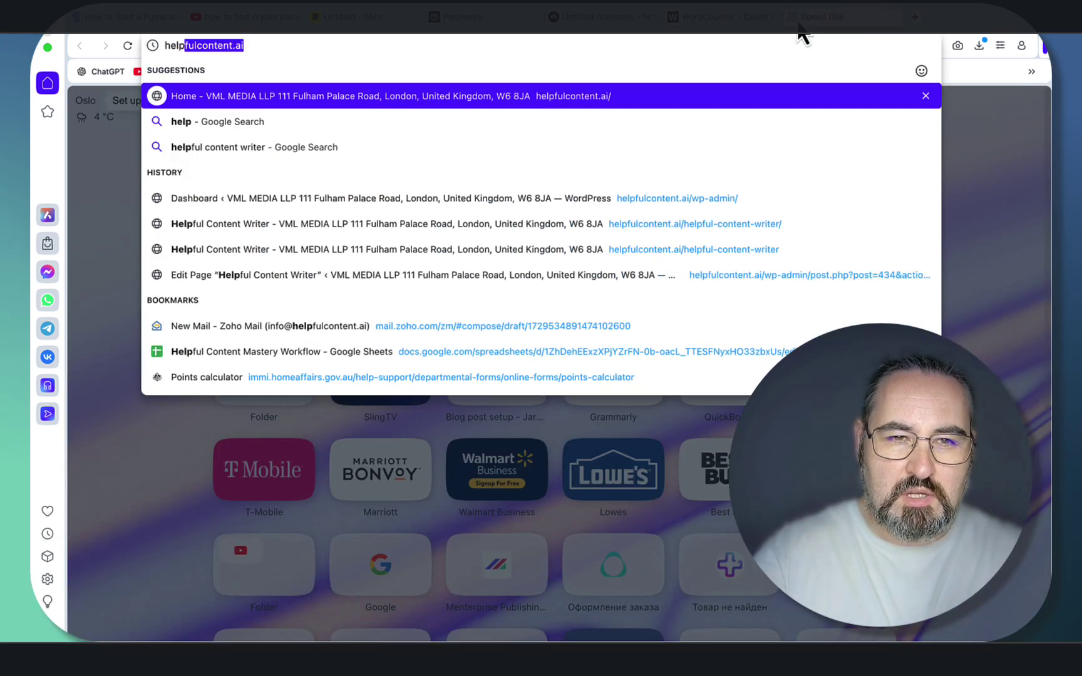
key(Return)
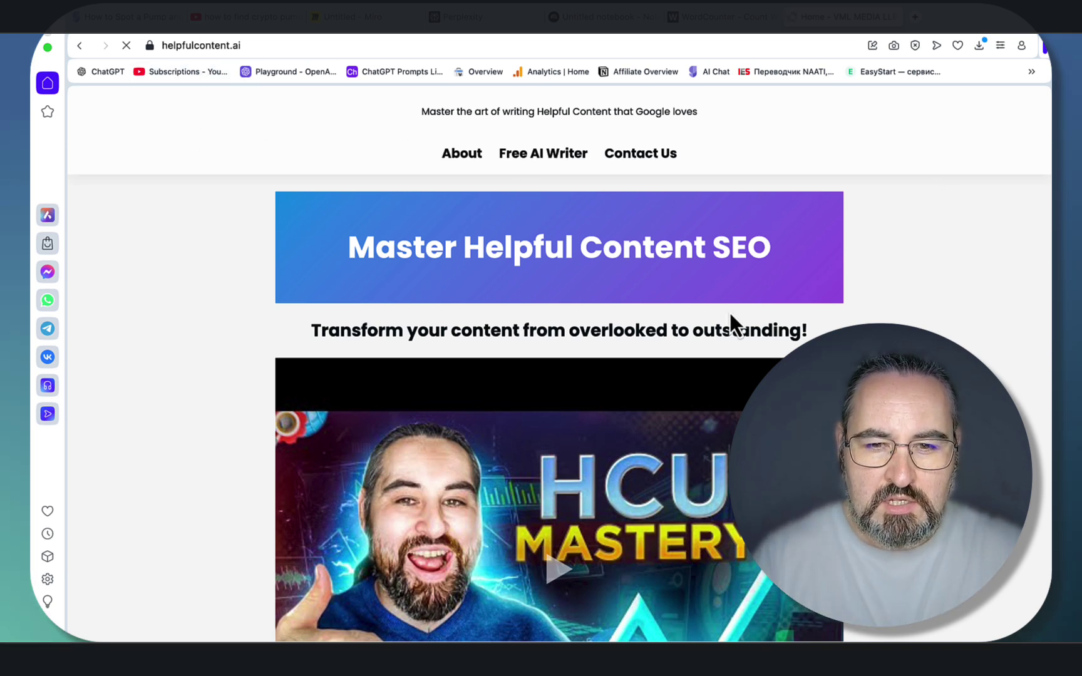
scroll(731, 316, down, 5)
scroll(719, 423, up, 5)
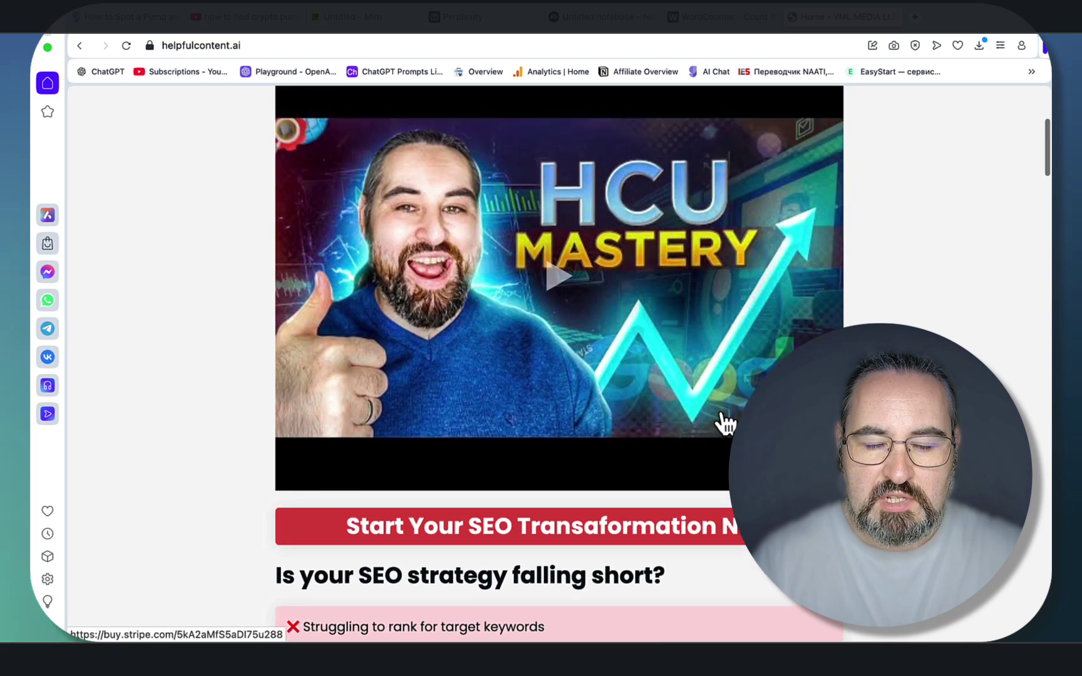
scroll(724, 422, down, 2)
scroll(724, 423, down, 15)
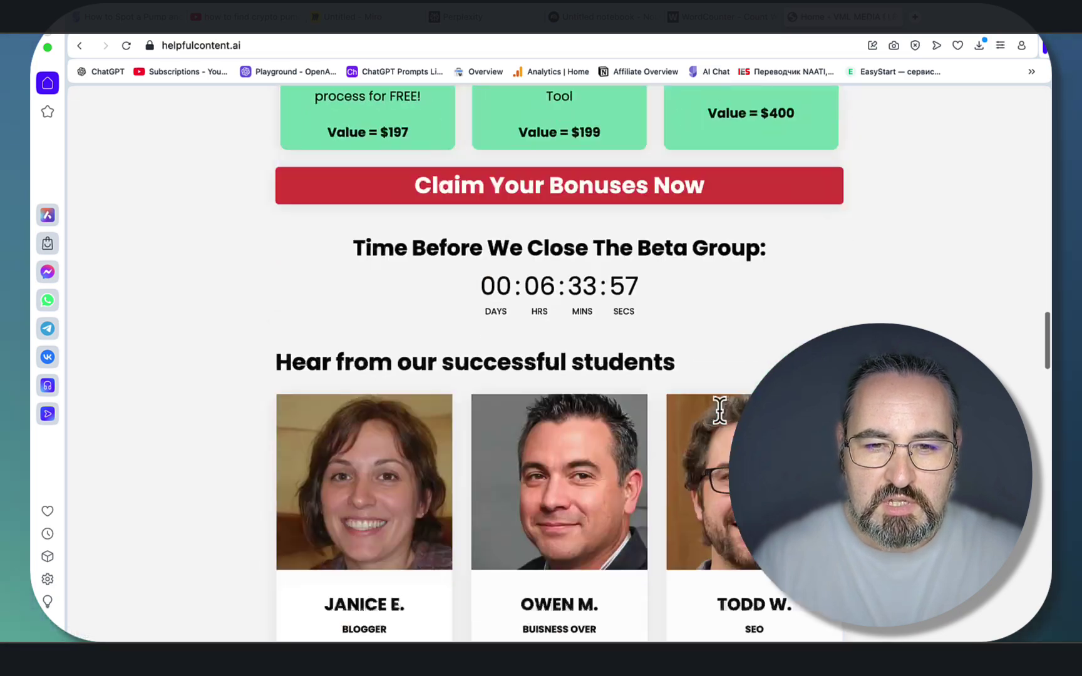
scroll(721, 415, up, 3)
scroll(720, 420, down, 15)
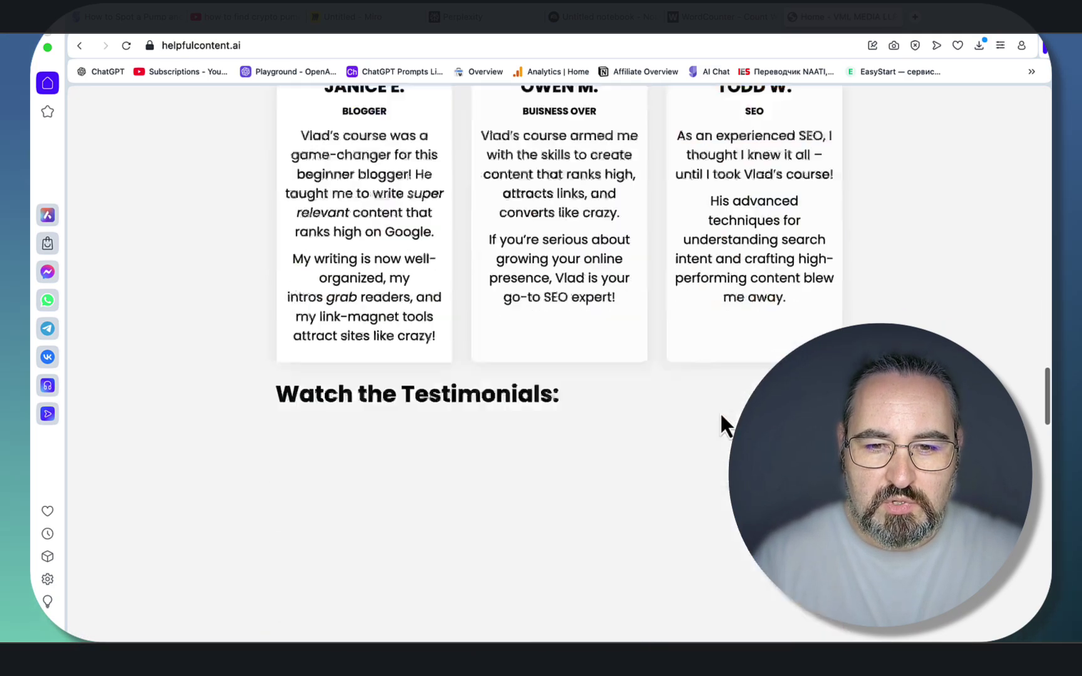
scroll(726, 423, up, 20)
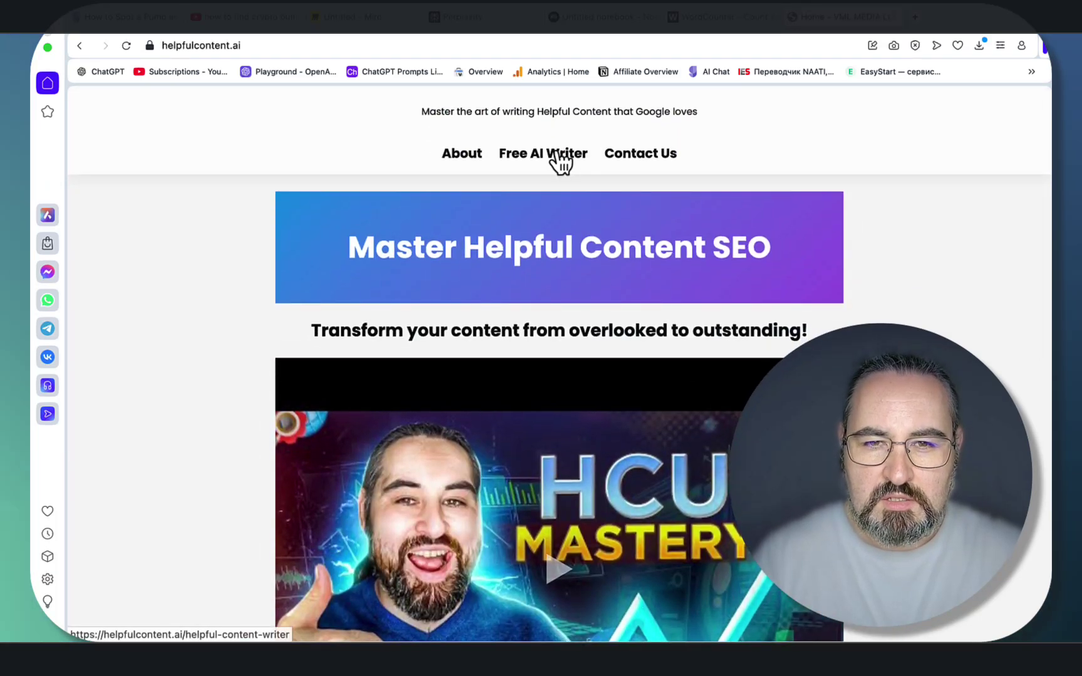
Choose Anthropic: Claude 3 Opus (200000 tokens) as the Custom Data Model, leaving the data box empty.
click(555, 155)
scroll(599, 282, down, 10)
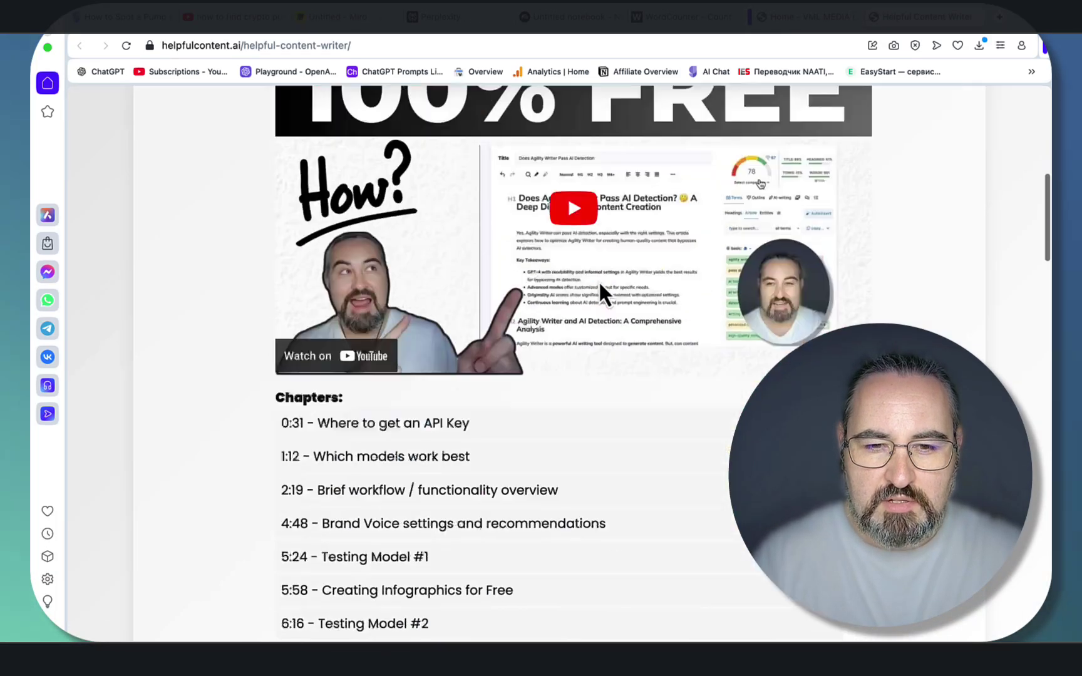
scroll(599, 285, up, 2)
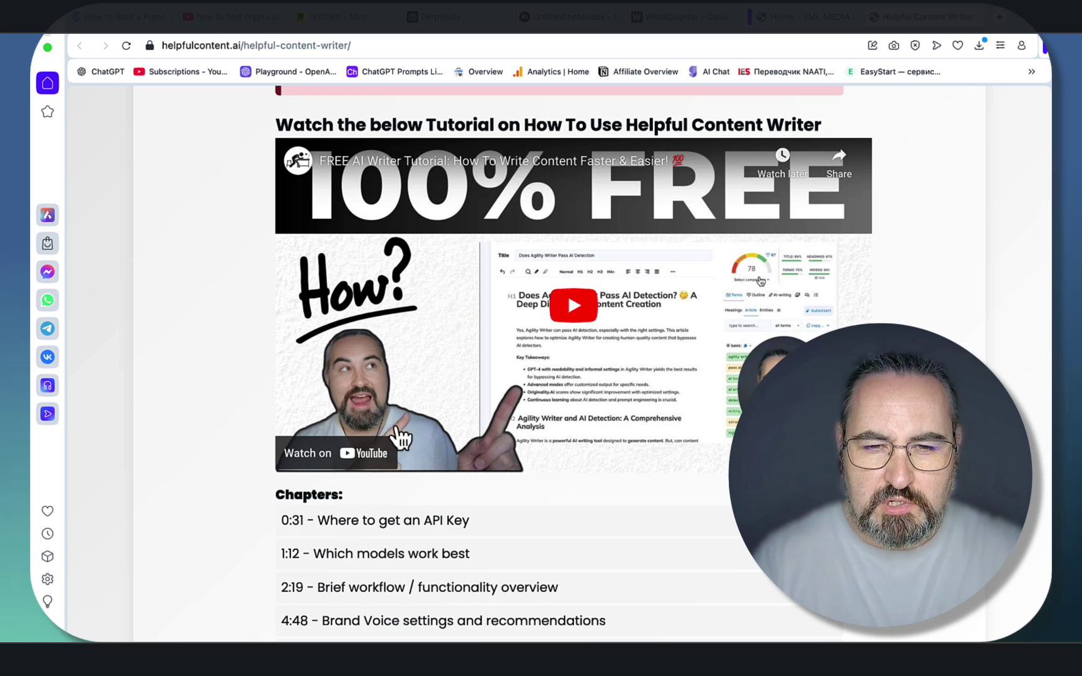
scroll(657, 421, down, 12)
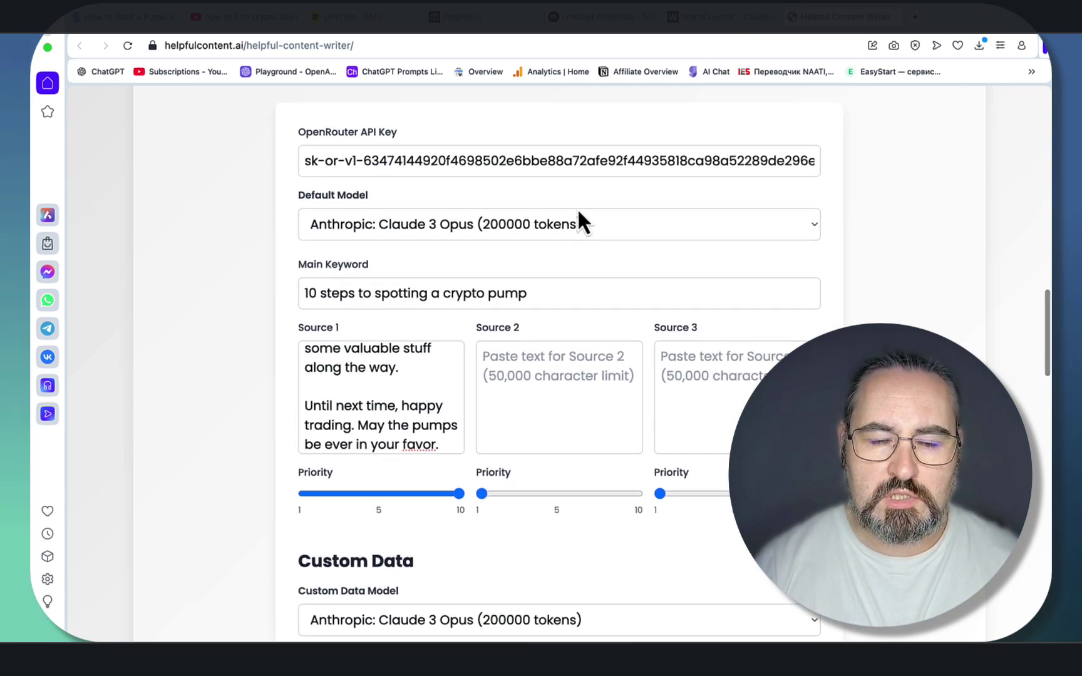
scroll(601, 180, down, 3)
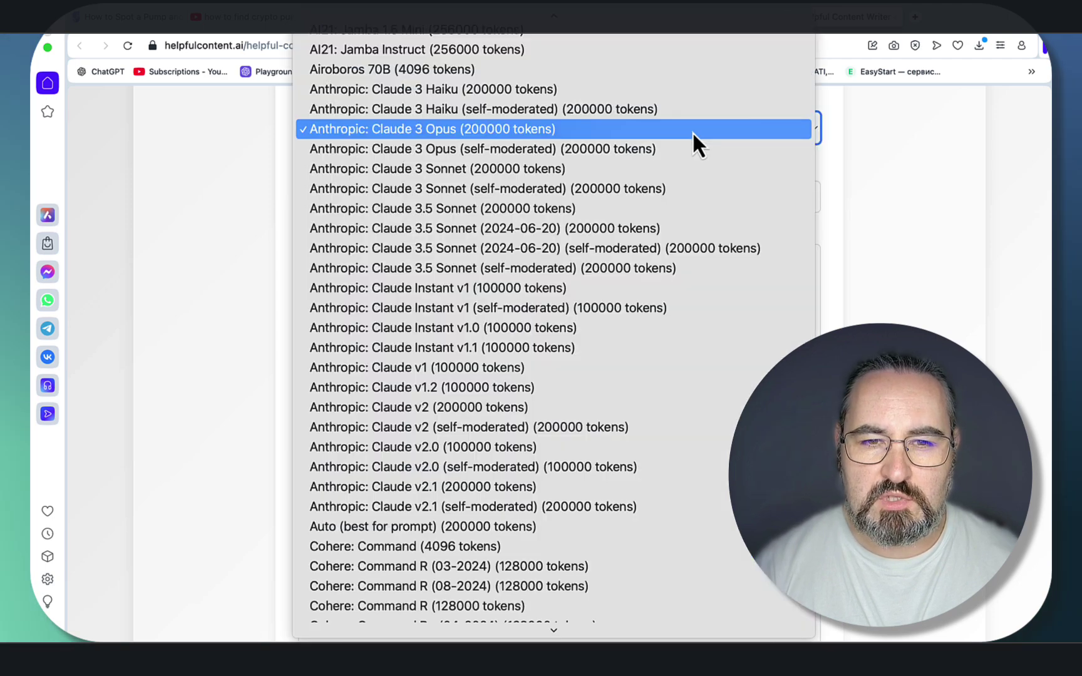
click(692, 131)
scroll(447, 295, down, 20)
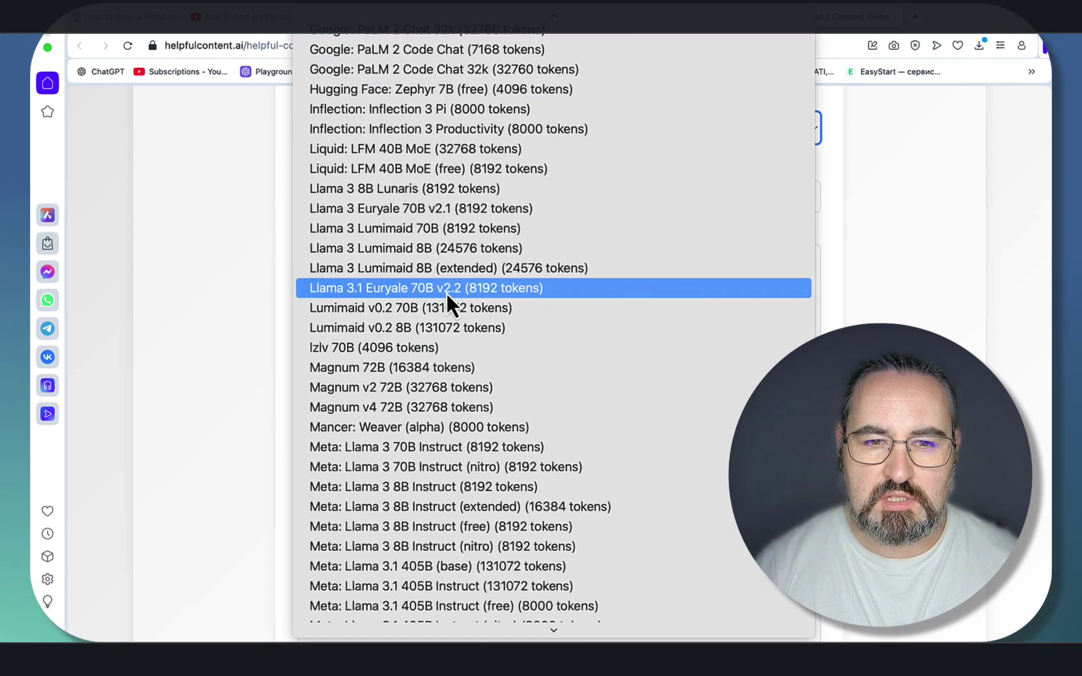
scroll(447, 296, up, 20)
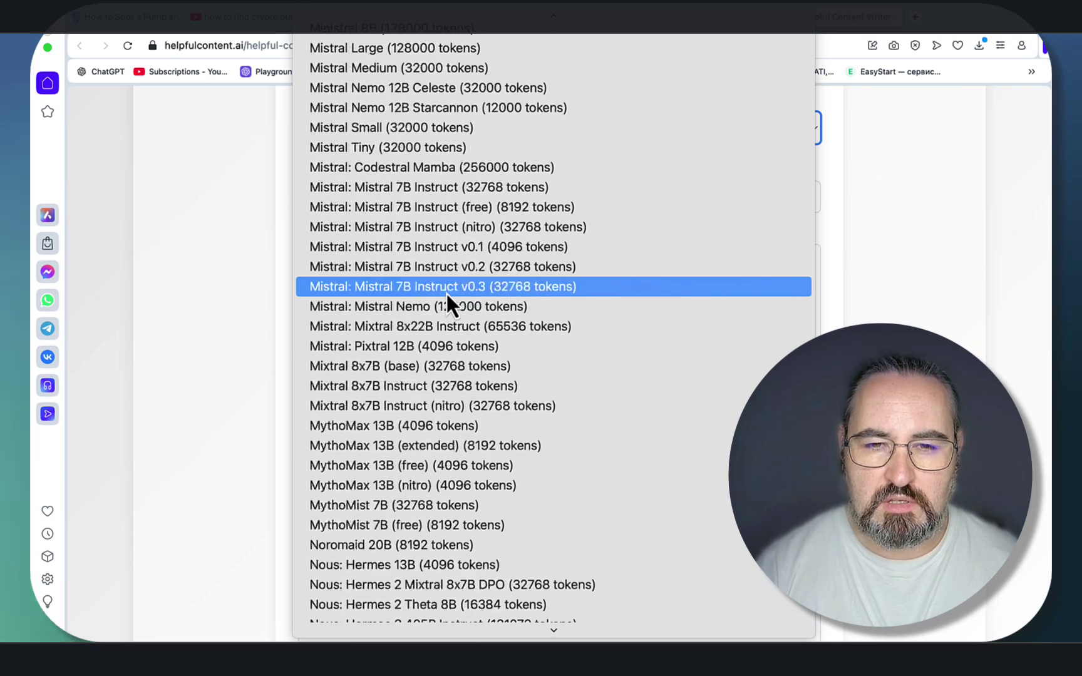
scroll(445, 292, up, 5)
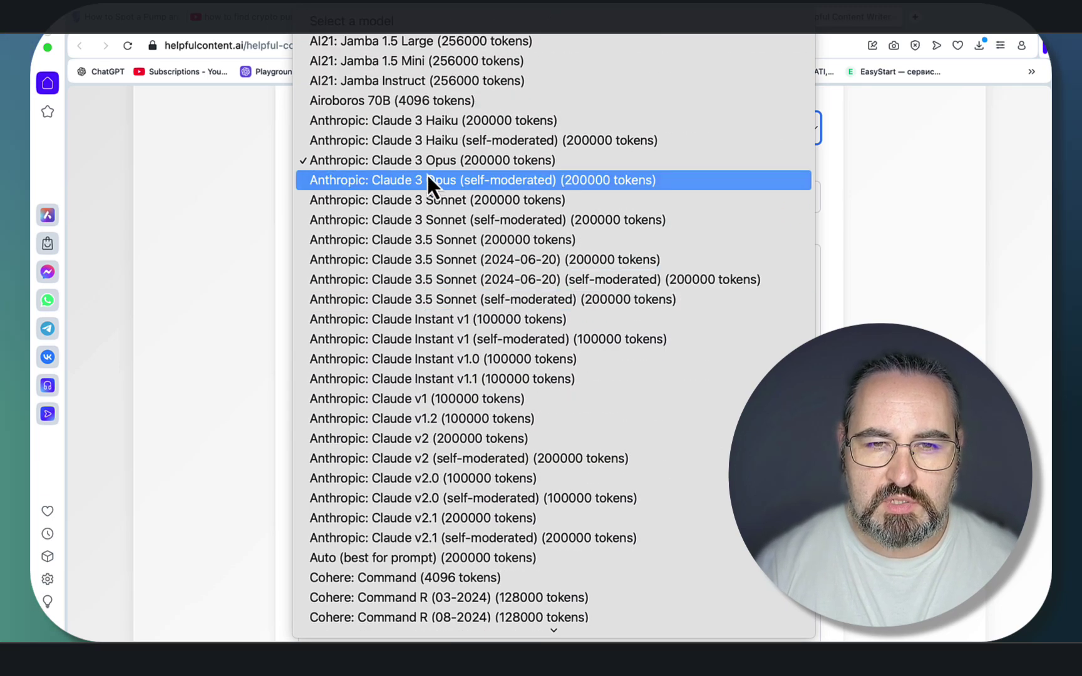
click(937, 224)
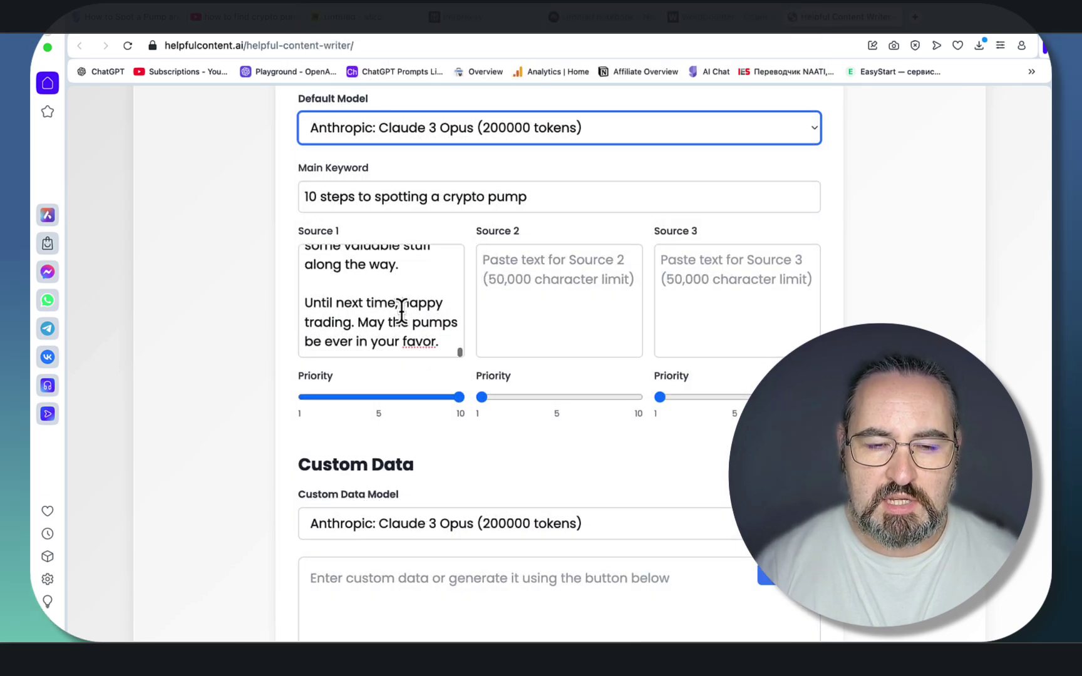
click(378, 307)
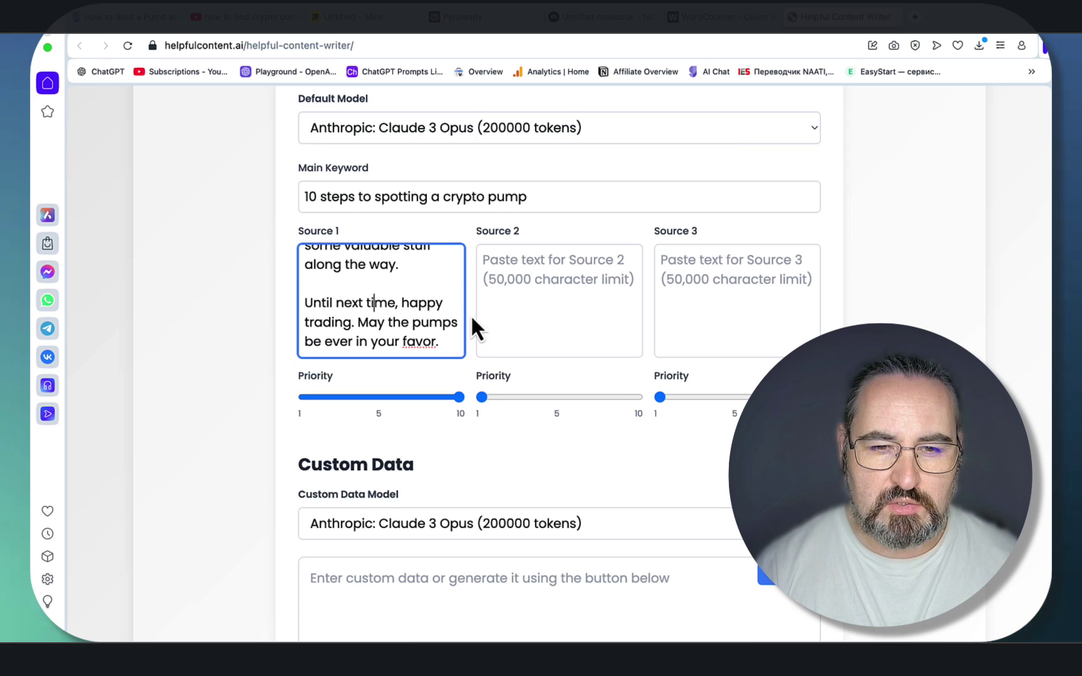
scroll(470, 313, down, 4)
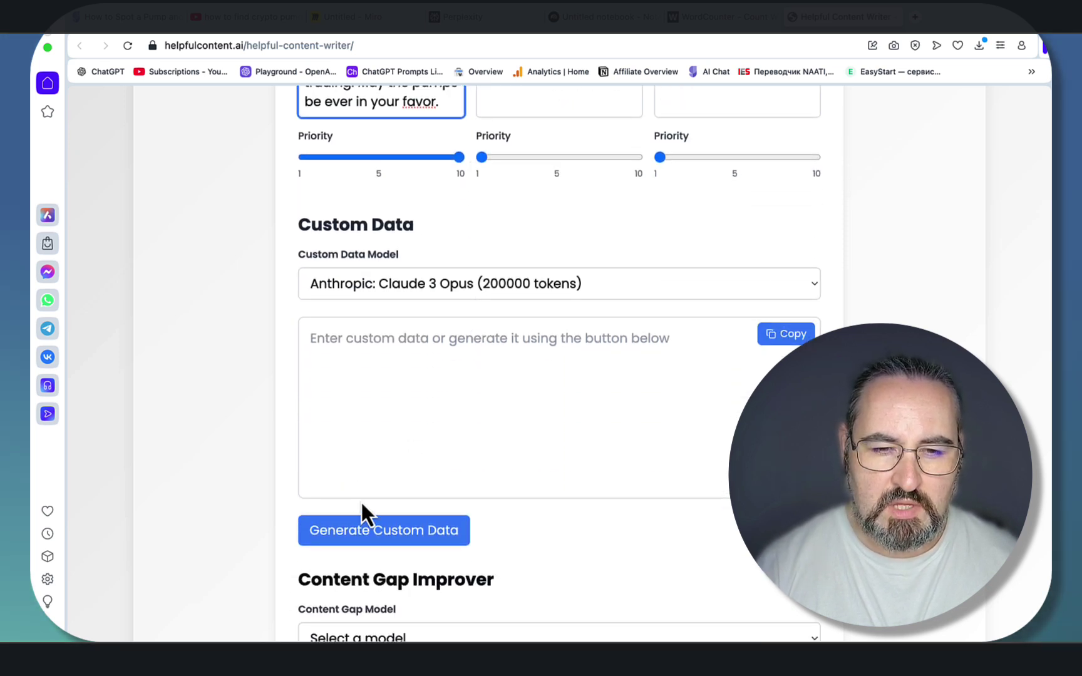
Generate the 10-row Step | Strategy | Description table of crypto pump strategies from the sources.
click(351, 544)
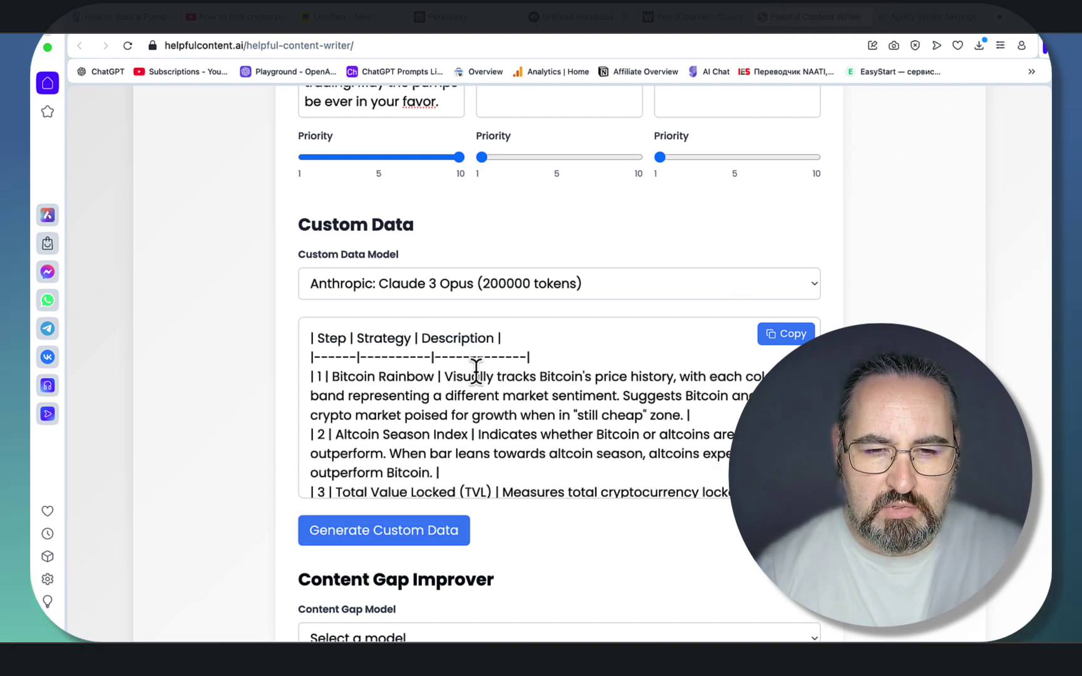
scroll(475, 369, down, 4)
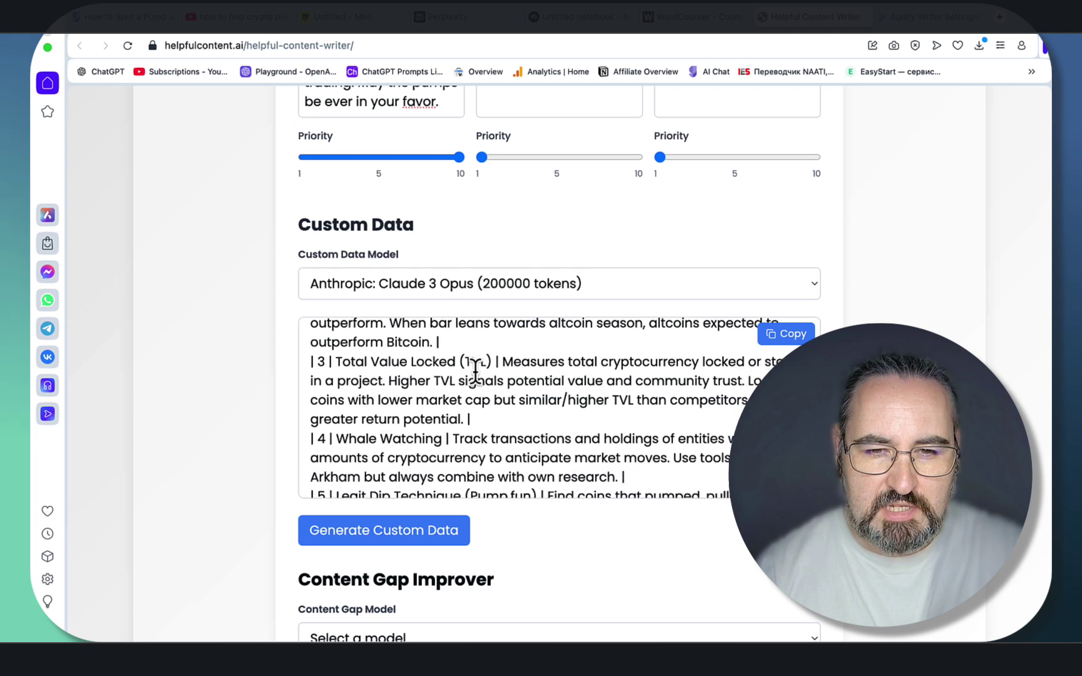
scroll(475, 370, down, 8)
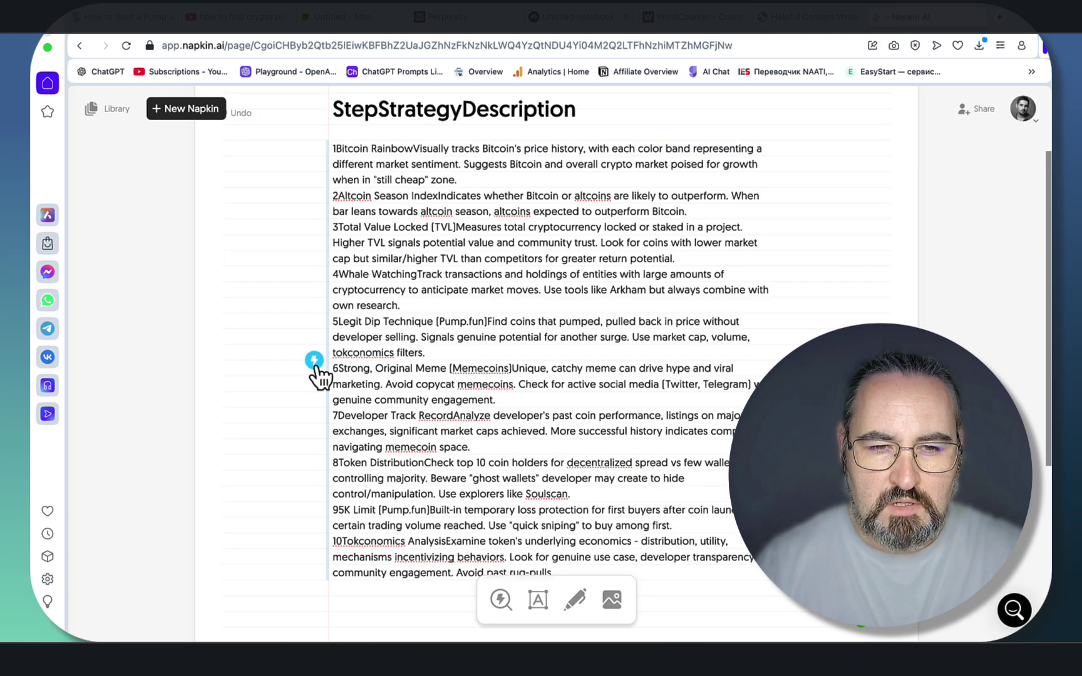
Turn the pasted strategy text into a stacked-disc 'Cryptocurrency Investment Strategy Funnel' visual.
click(315, 368)
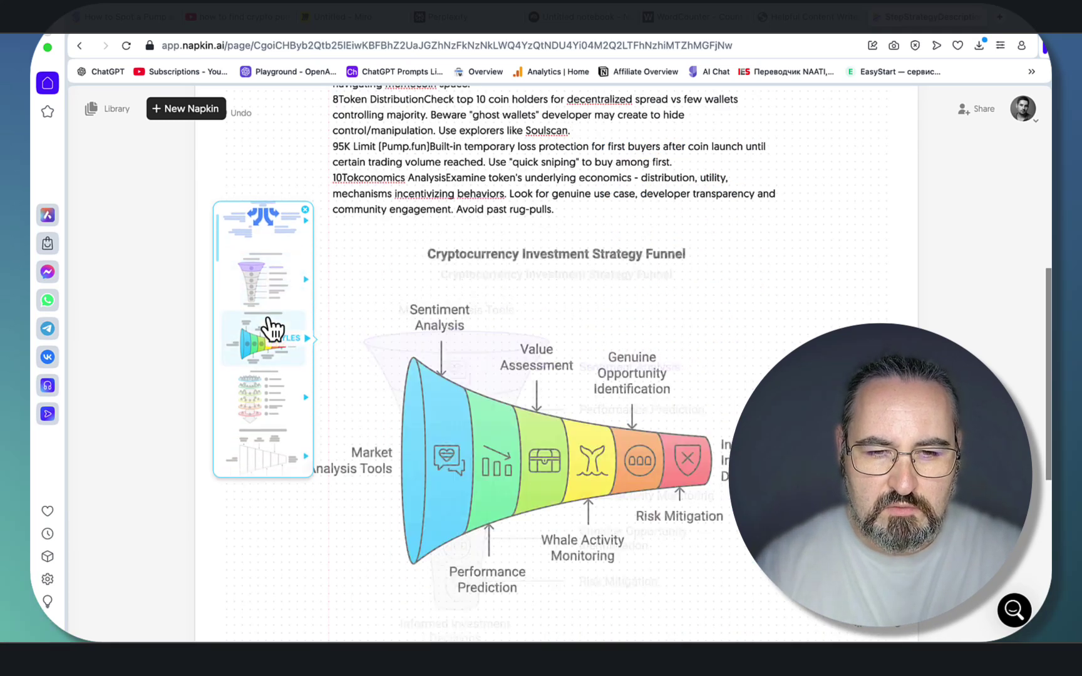
click(273, 362)
scroll(720, 378, down, 1)
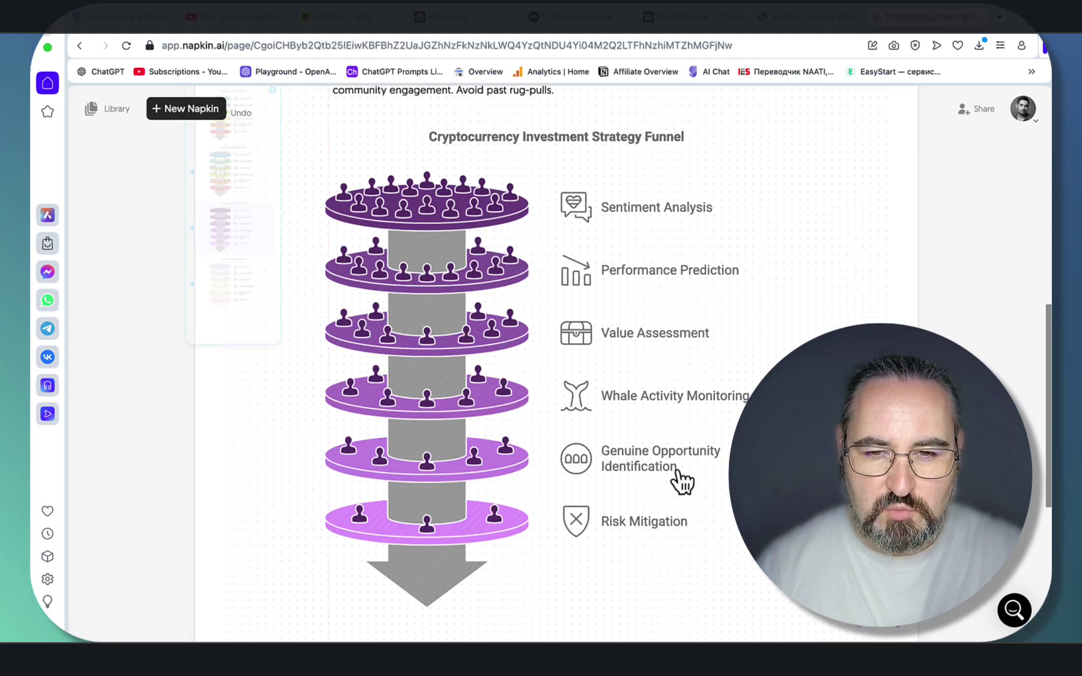
scroll(724, 490, down, 3)
scroll(724, 490, up, 3)
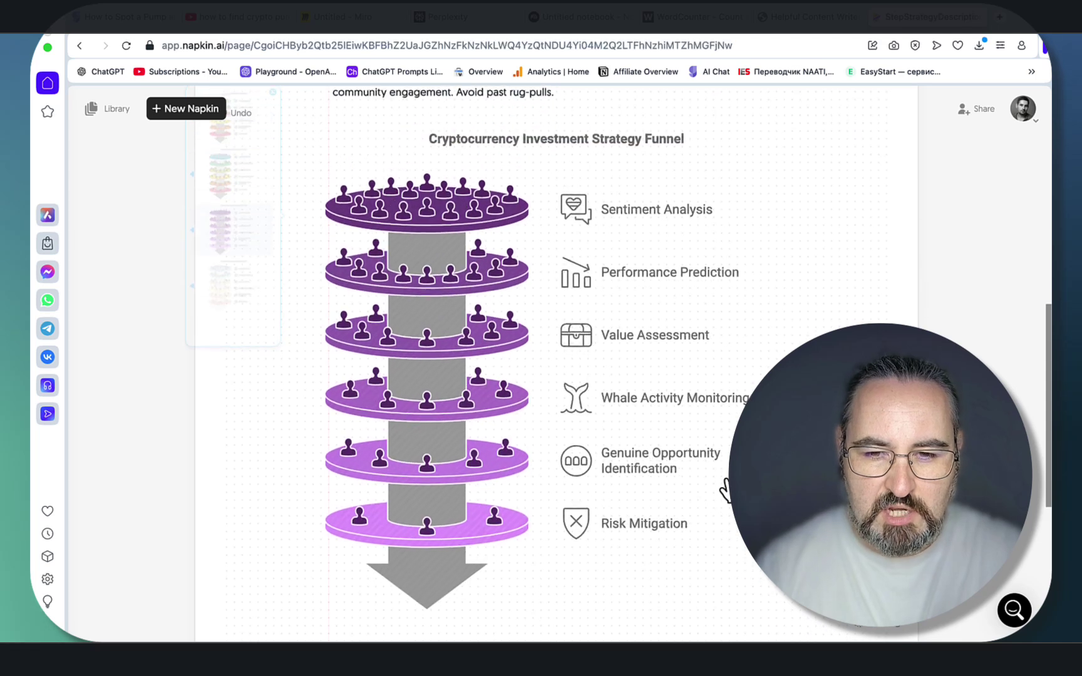
scroll(724, 490, up, 9)
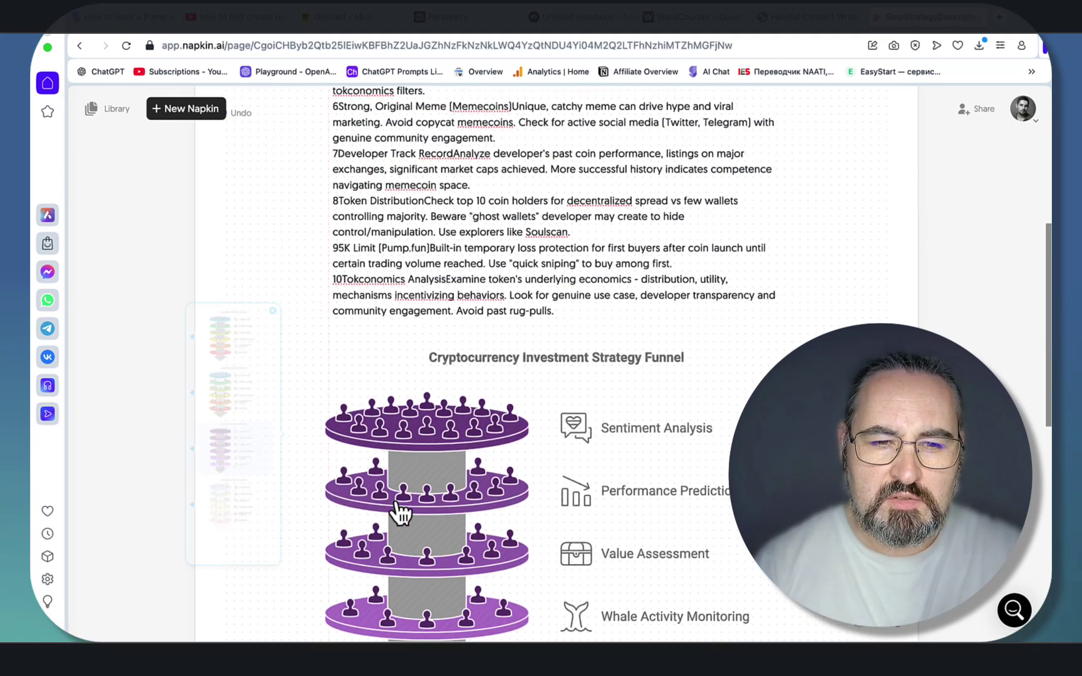
scroll(641, 501, down, 3)
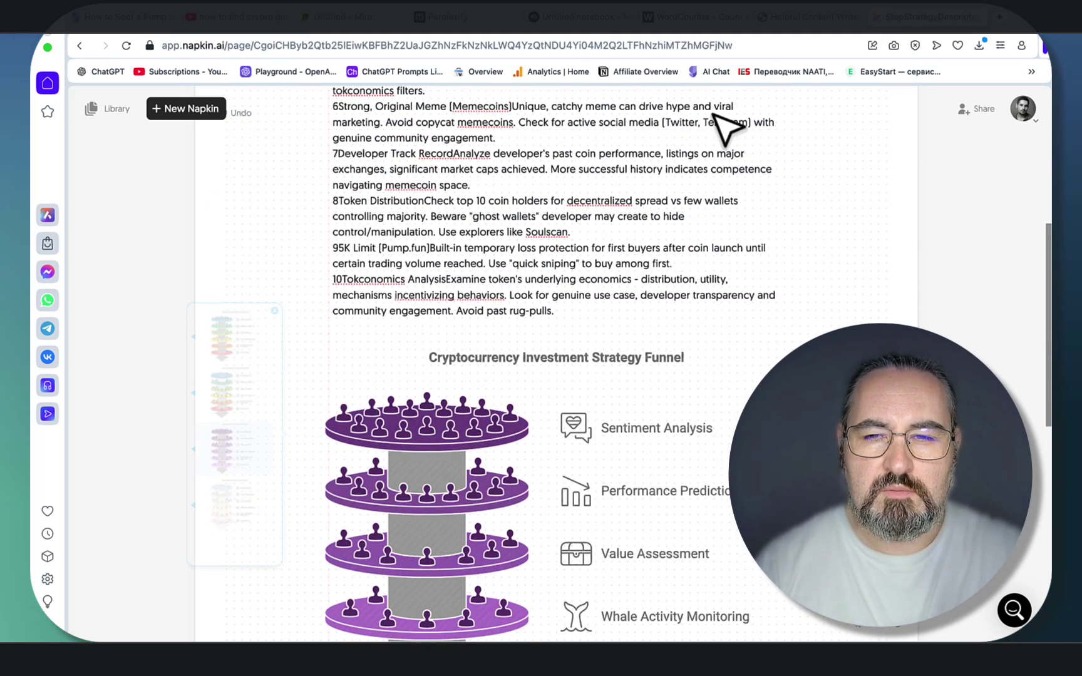
Return to Helpful Content Writer and review the article outline.
click(804, 25)
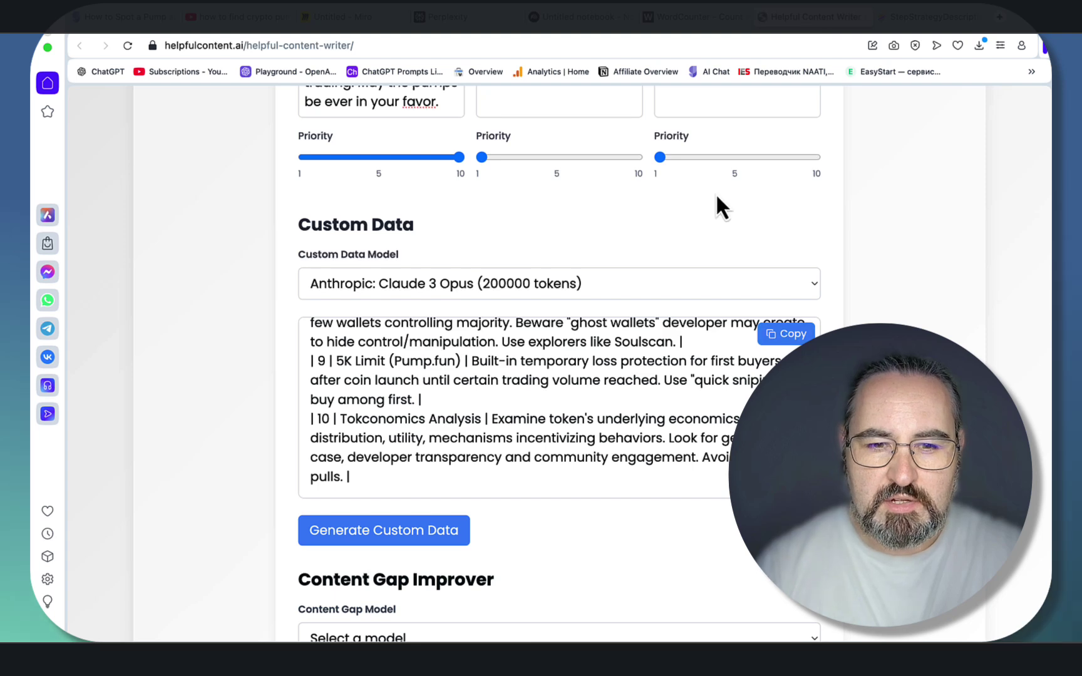
scroll(715, 193, up, 10)
scroll(593, 253, down, 10)
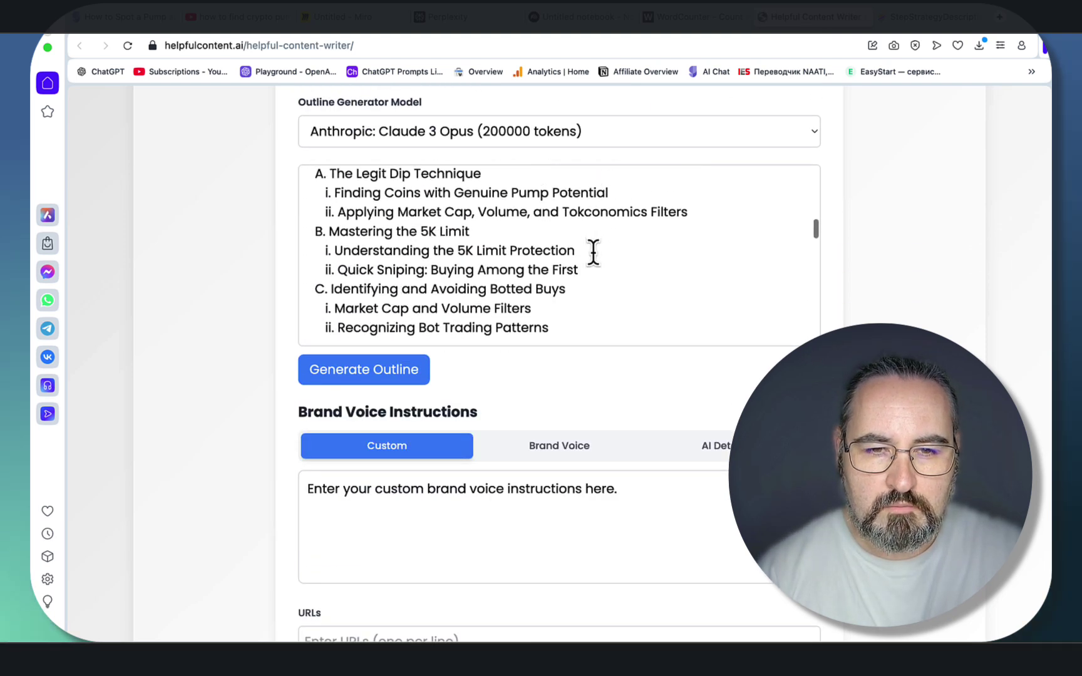
scroll(593, 252, down, 1)
scroll(593, 252, down, 15)
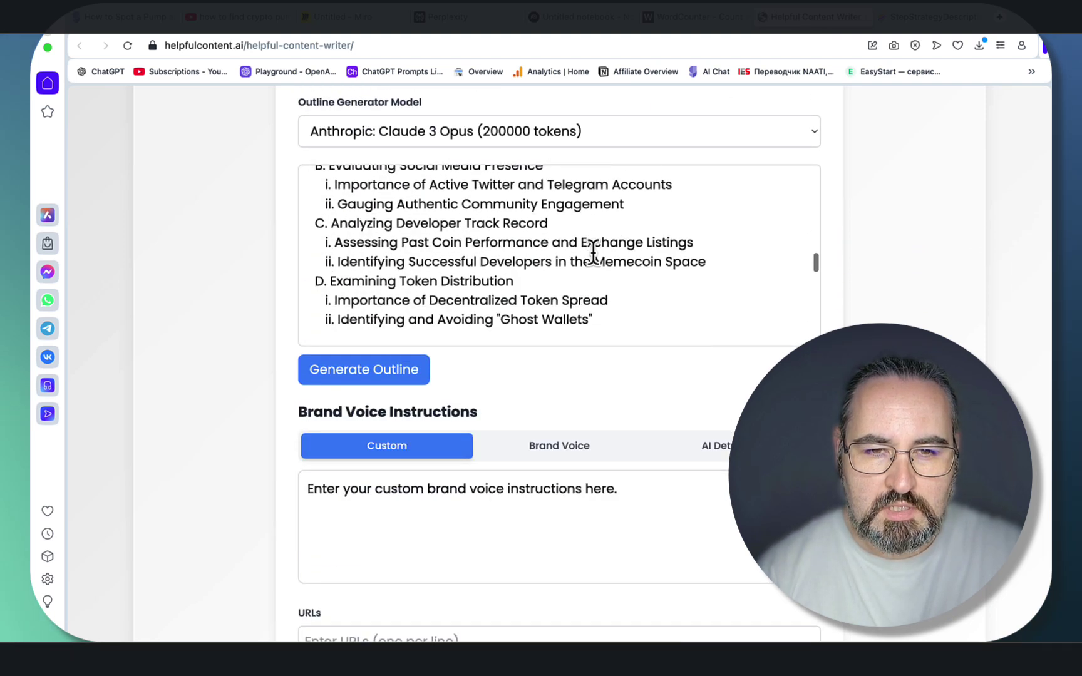
scroll(593, 252, down, 2)
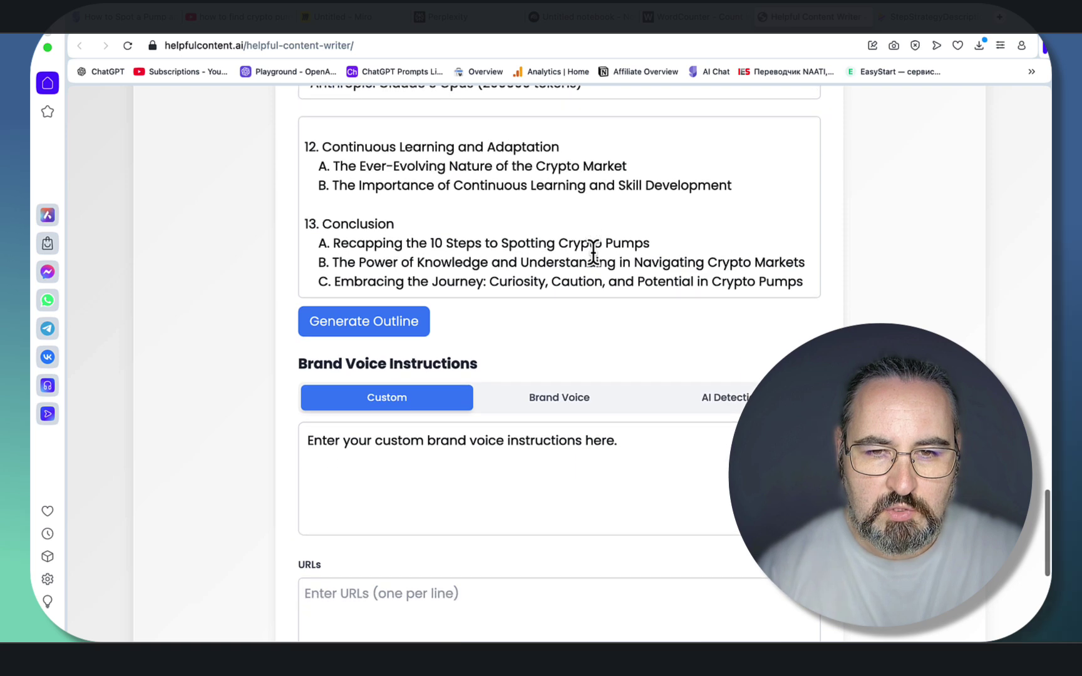
scroll(594, 251, up, 10)
Apply the Brand Voice instructions to generate '10 Steps to Spotting a Crypto Pump: Ride the Wave Like a Pro'.
click(582, 405)
scroll(728, 383, down, 4)
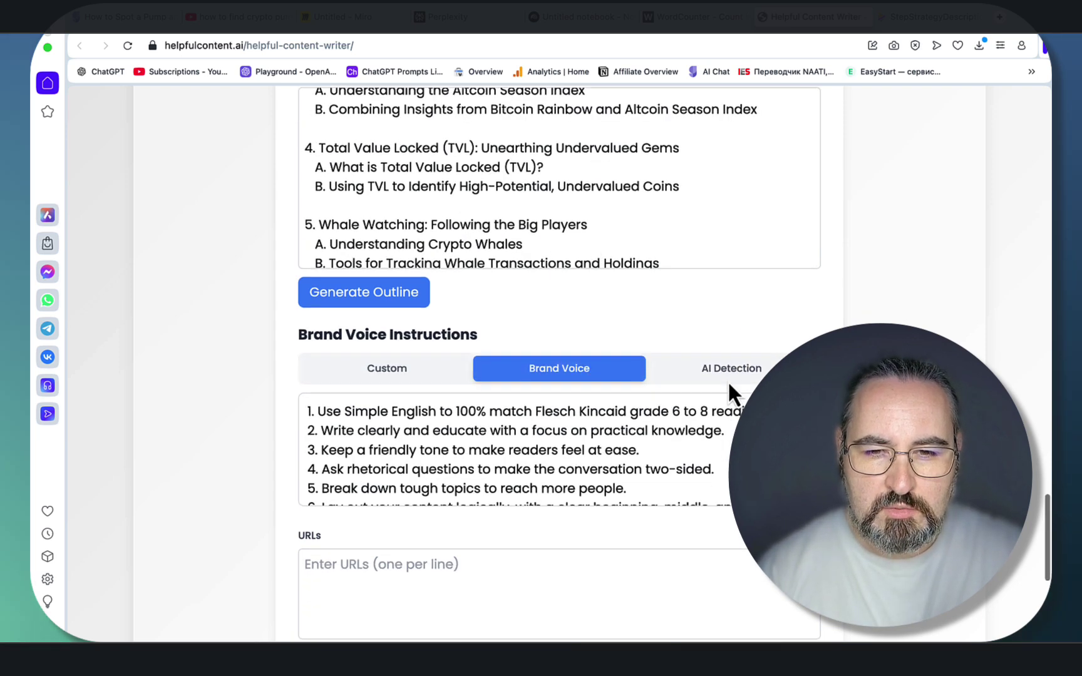
scroll(647, 311, down, 3)
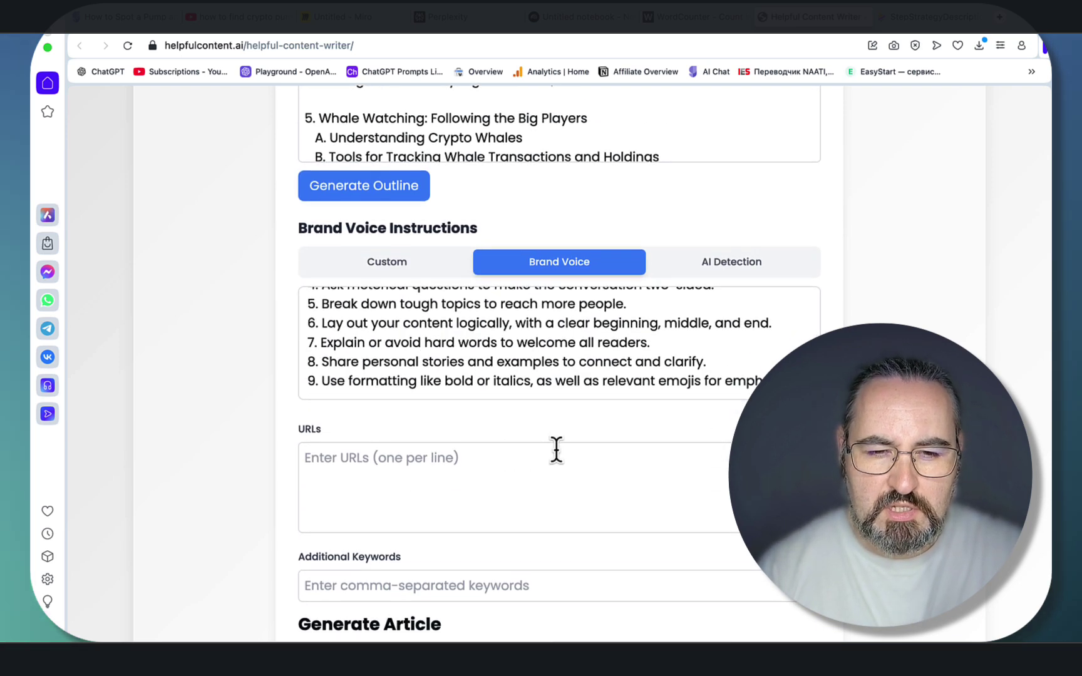
scroll(555, 449, down, 3)
scroll(604, 412, down, 2)
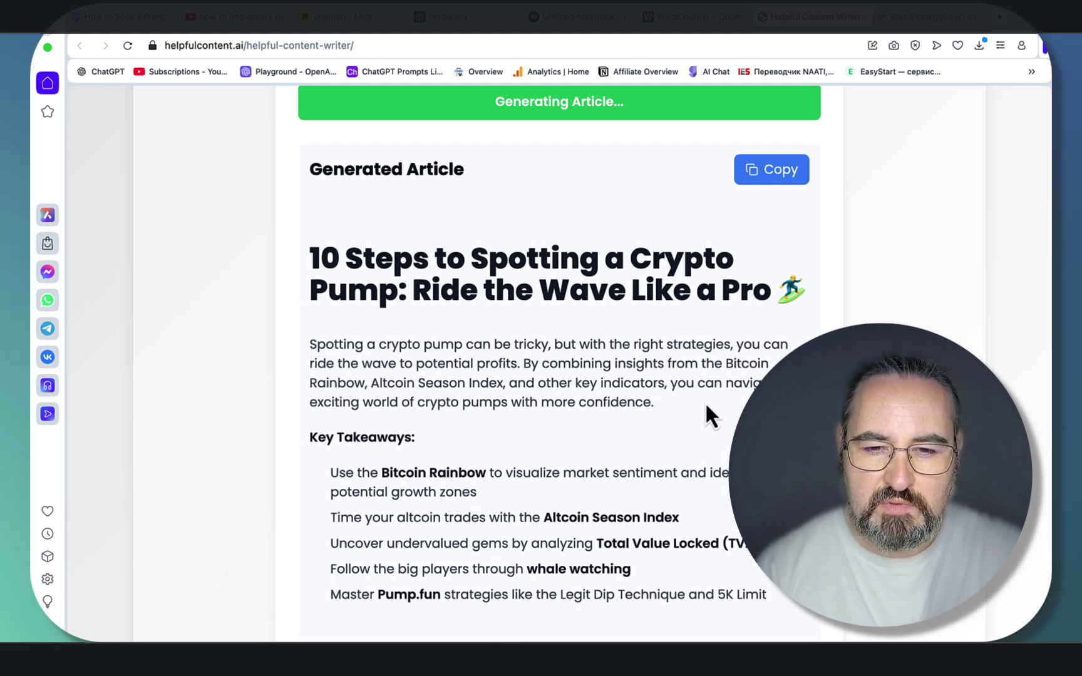
Read through the finished article and copy it.
scroll(706, 405, down, 2)
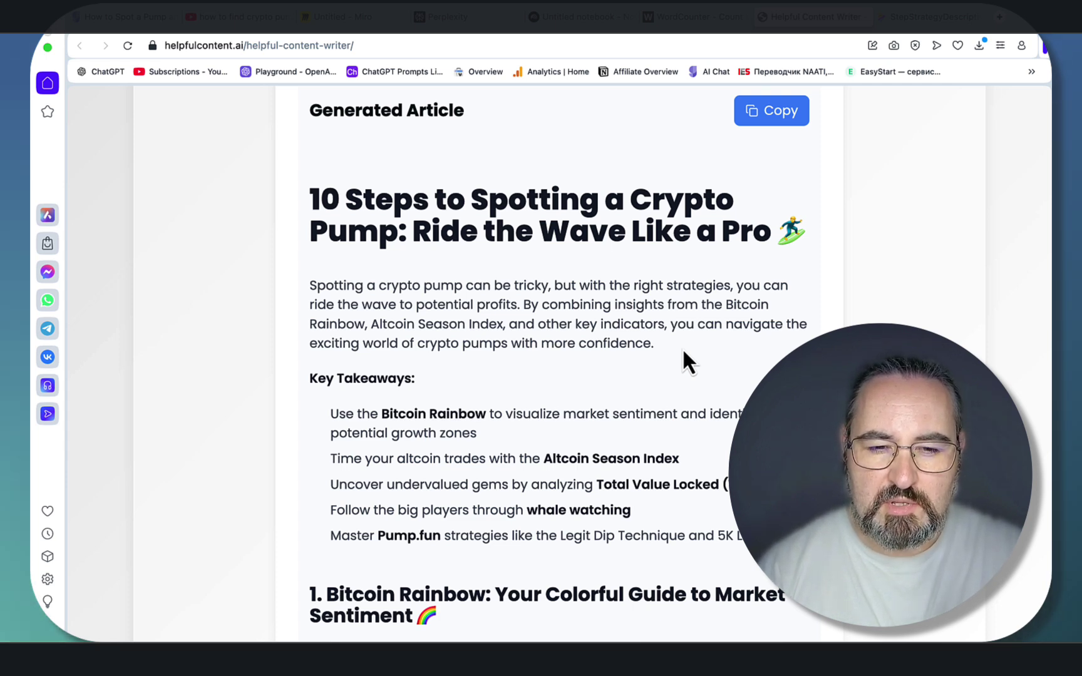
scroll(683, 352, down, 5)
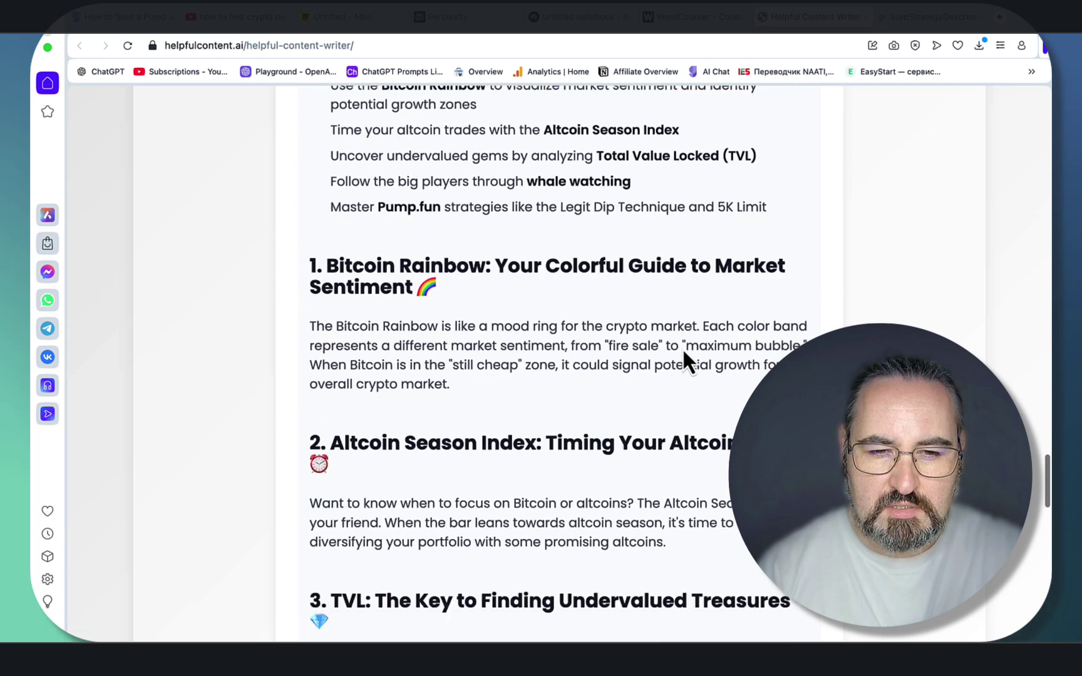
scroll(683, 354, down, 1)
scroll(681, 347, down, 19)
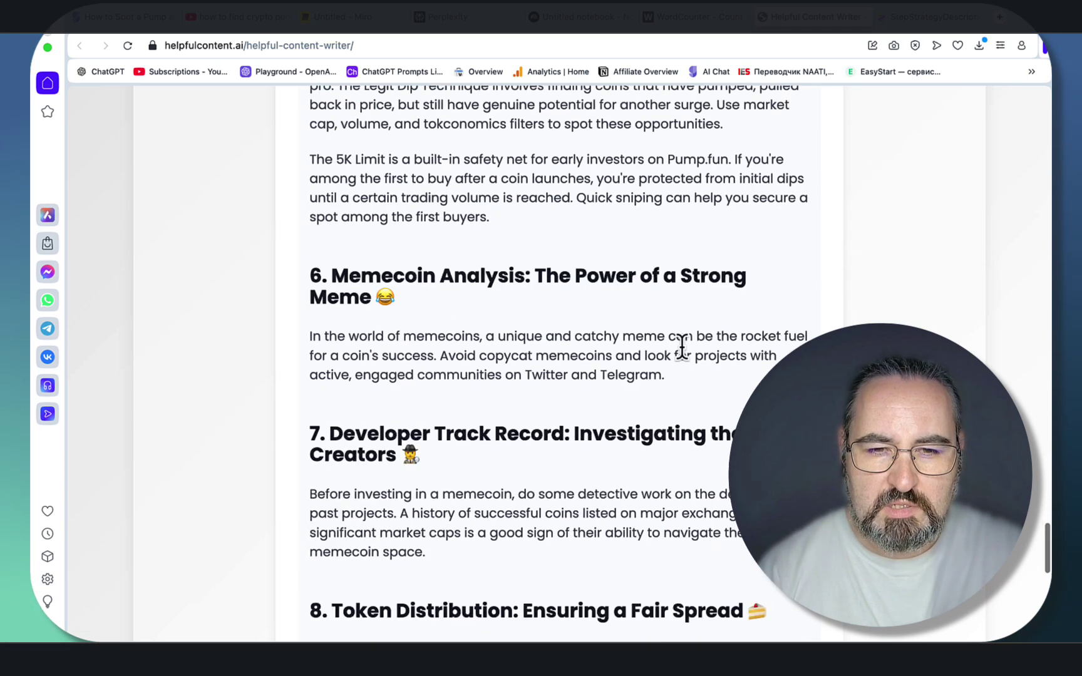
scroll(681, 348, down, 4)
scroll(681, 348, up, 20)
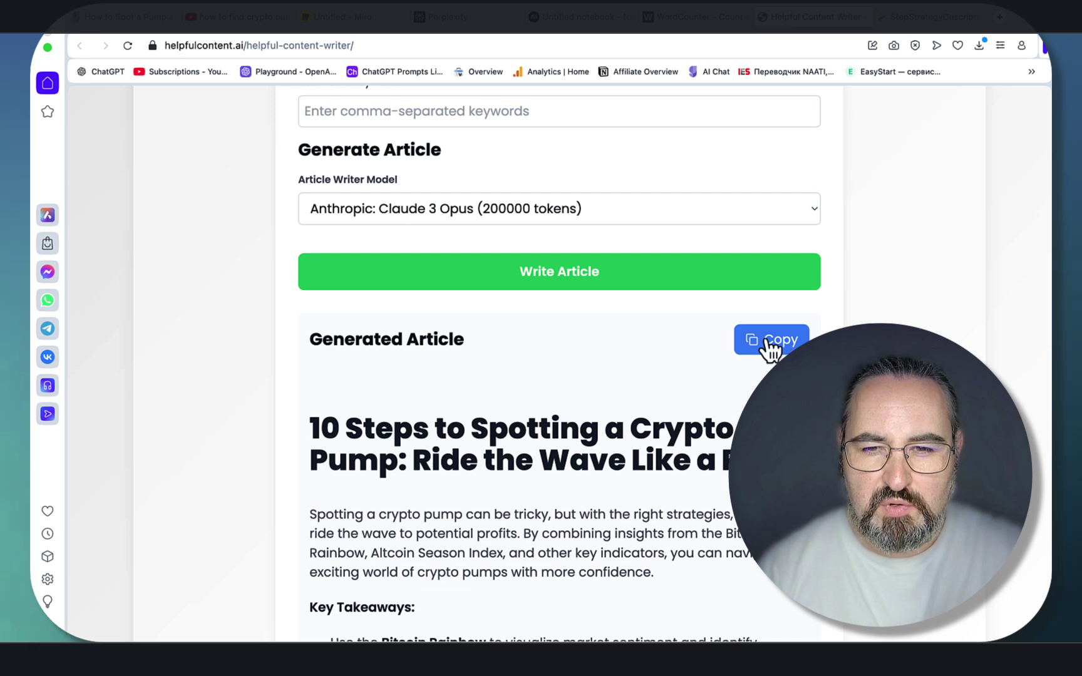
double_click(770, 345)
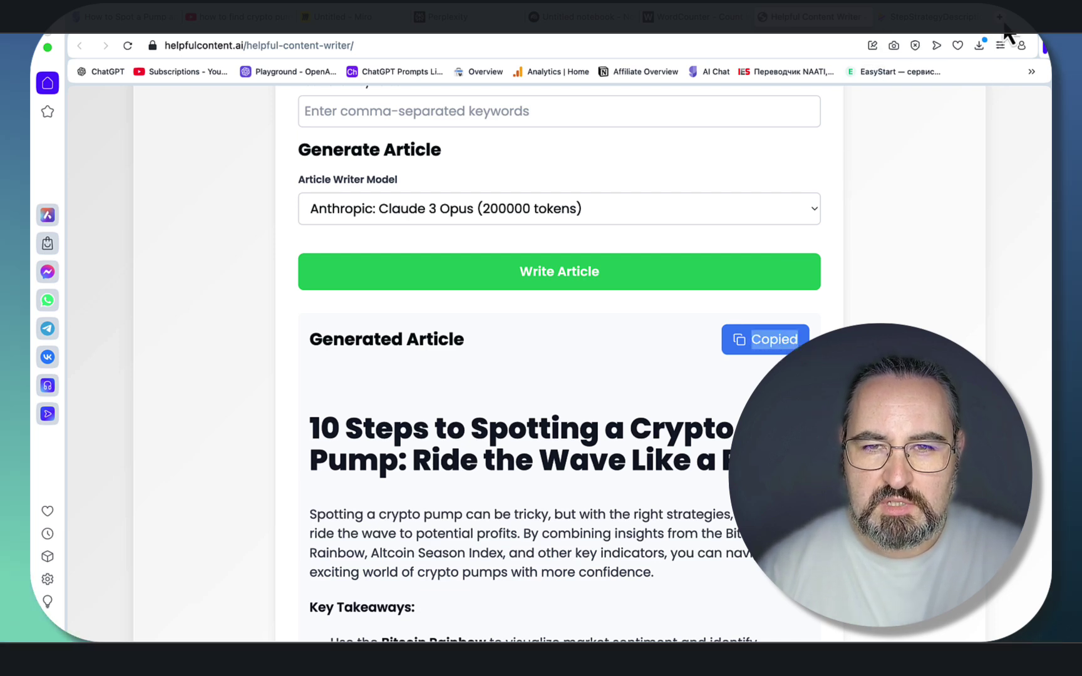
Paste the article into WordCounter, which counts 735 words and 4,952 characters.
click(703, 20)
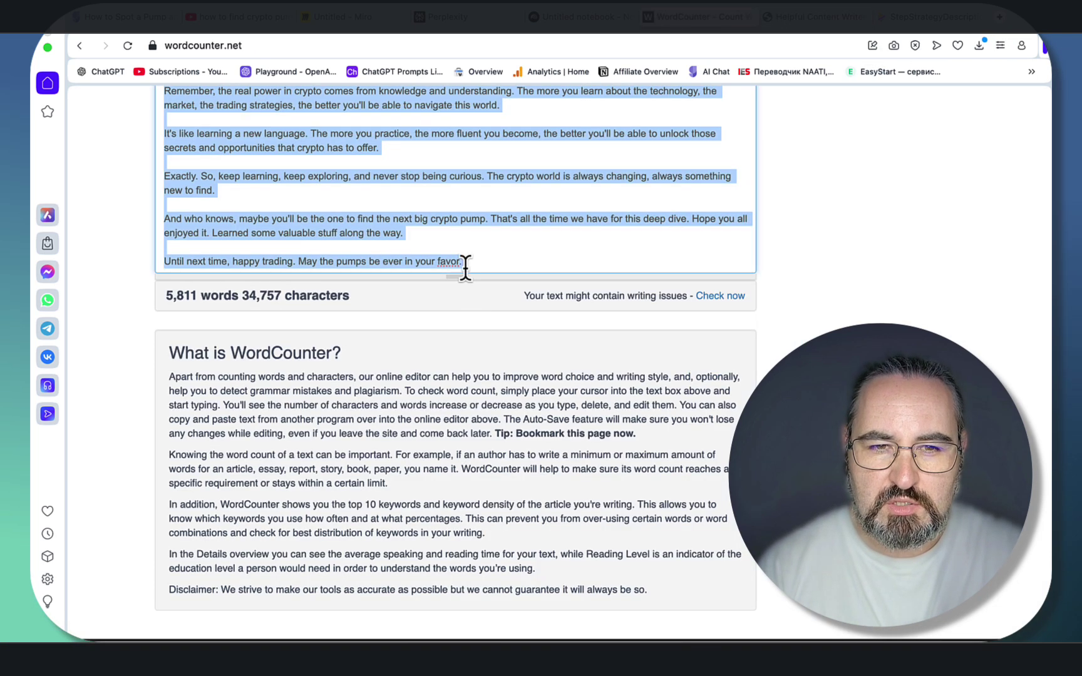
key(super+v)
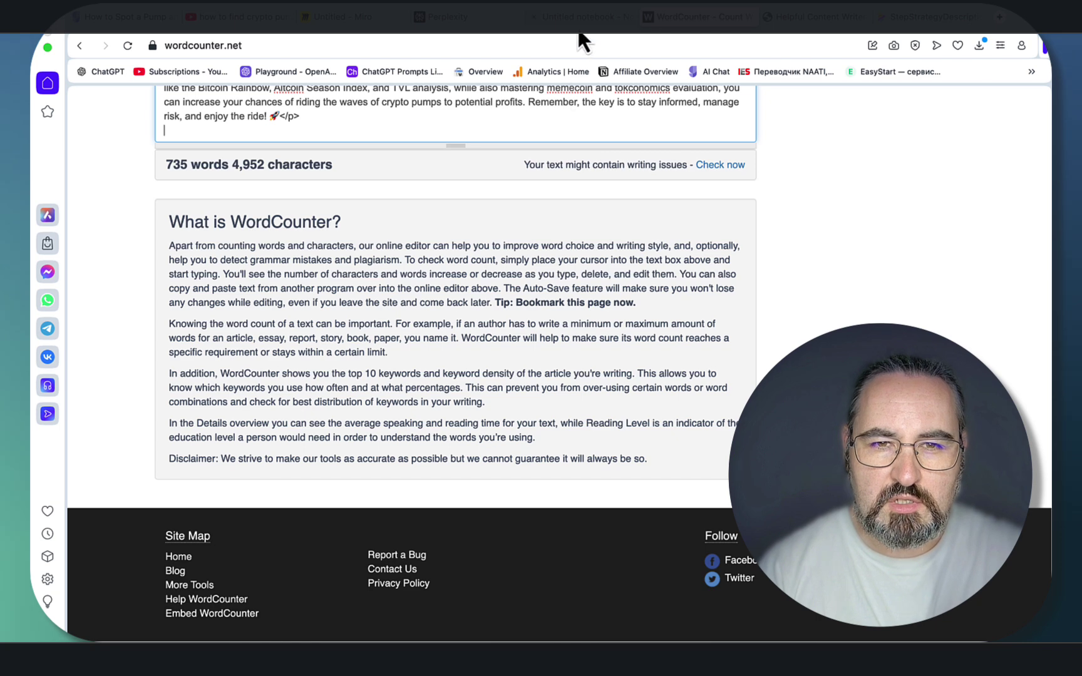
key(ctrl+Tab)
click(726, 281)
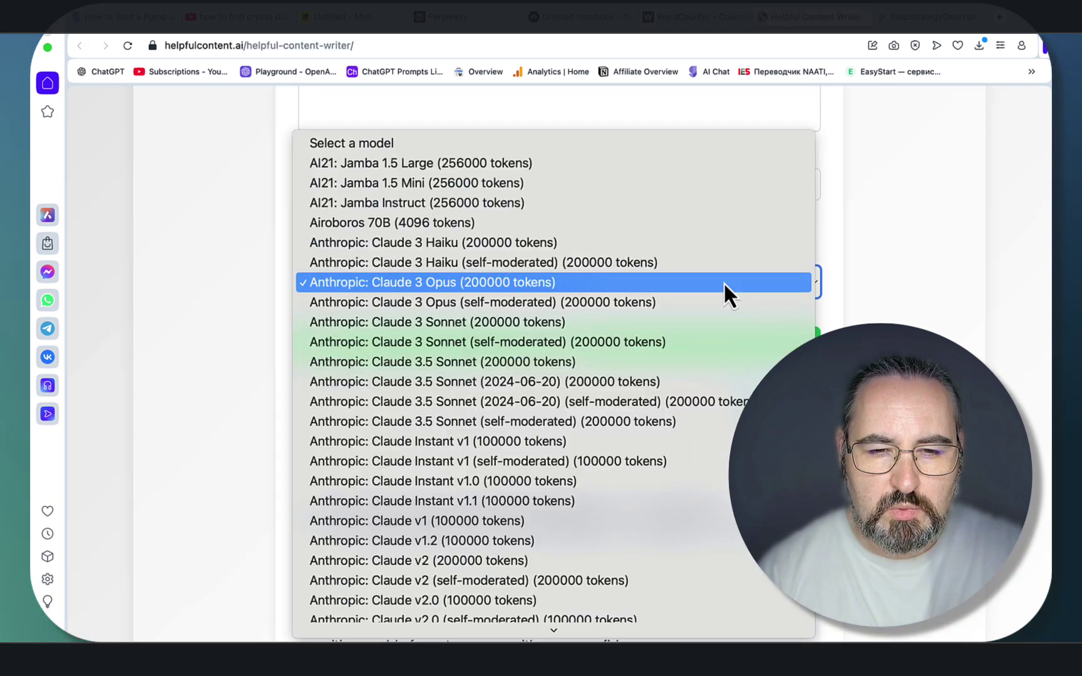
Switch the Article Writer model to Cohere: Command R+ and follow the article as it streams.
scroll(724, 282, down, 3)
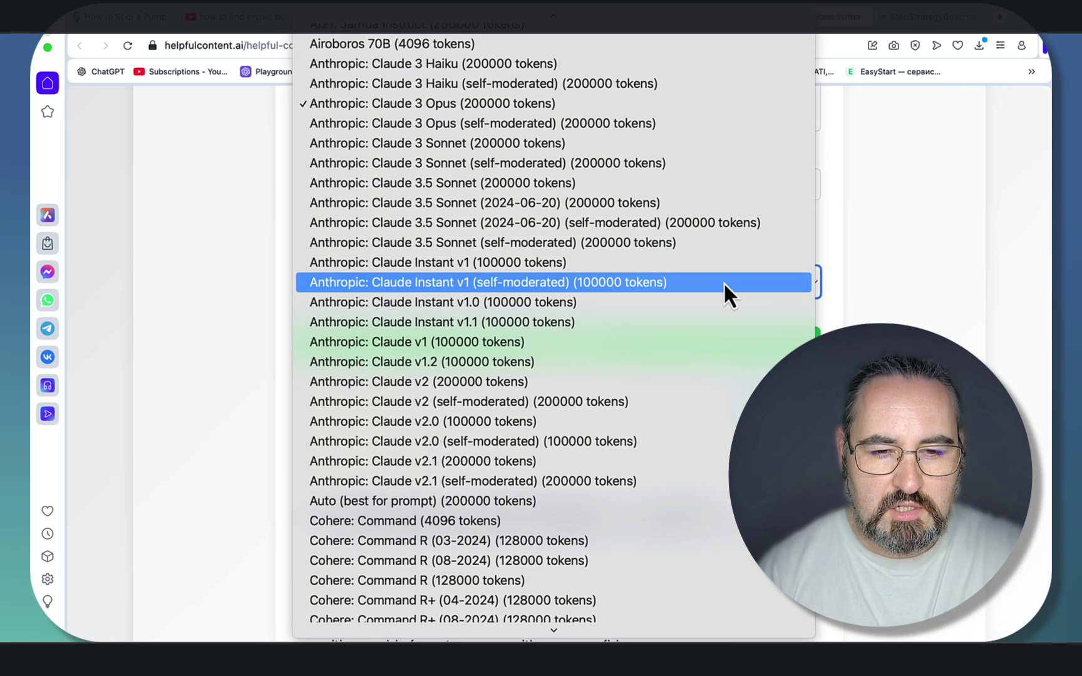
scroll(724, 281, down, 3)
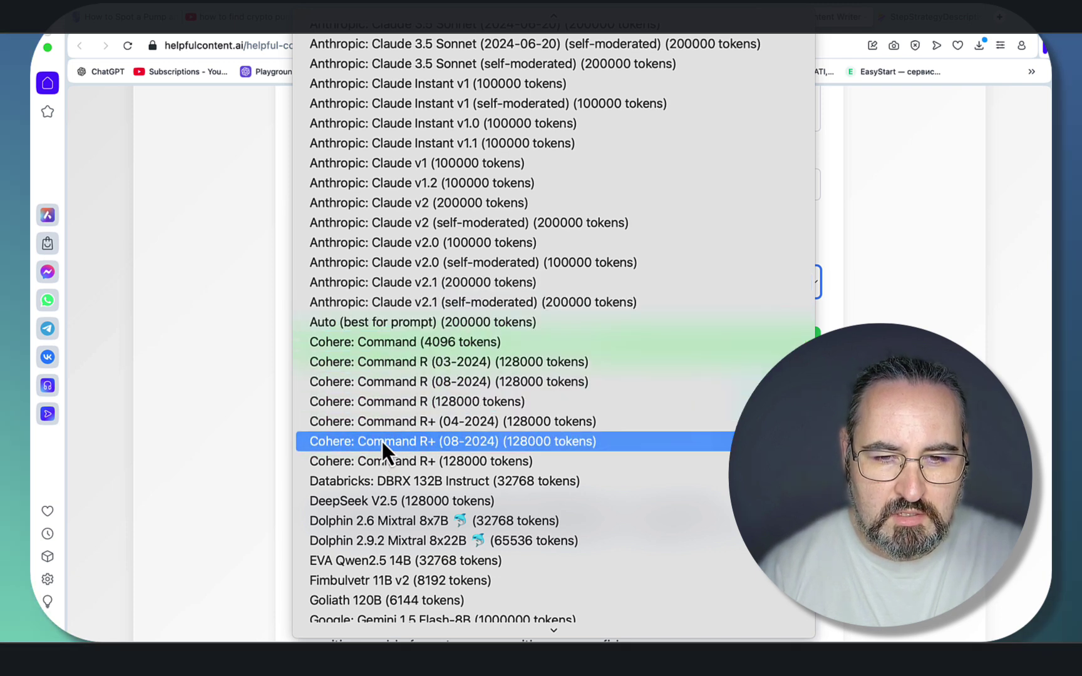
click(388, 461)
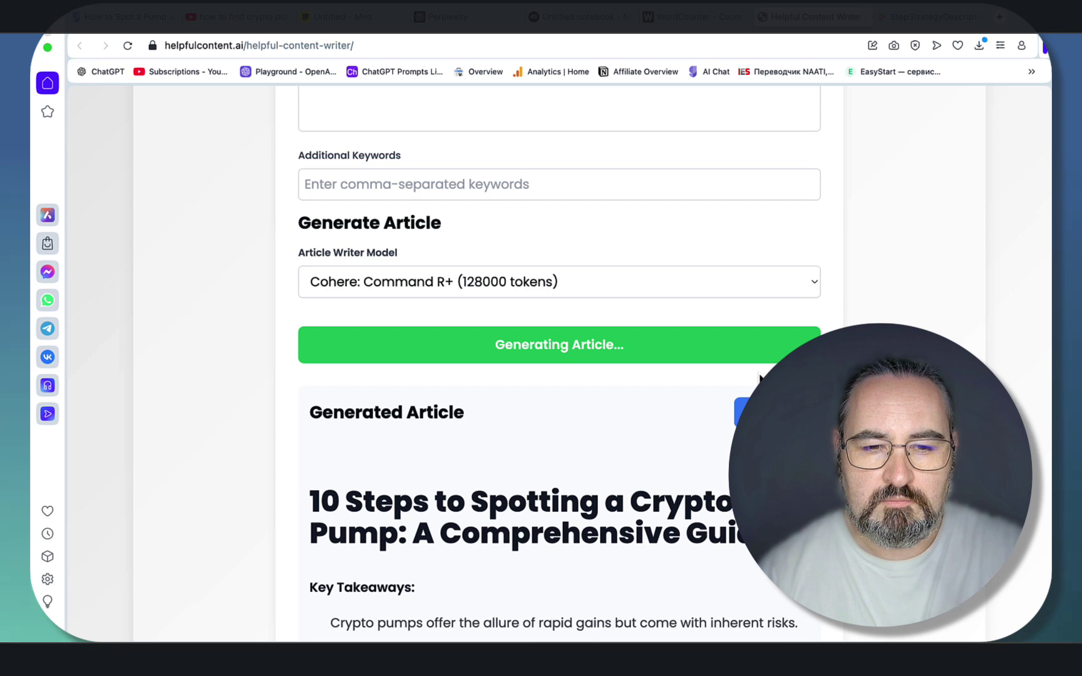
scroll(759, 377, down, 10)
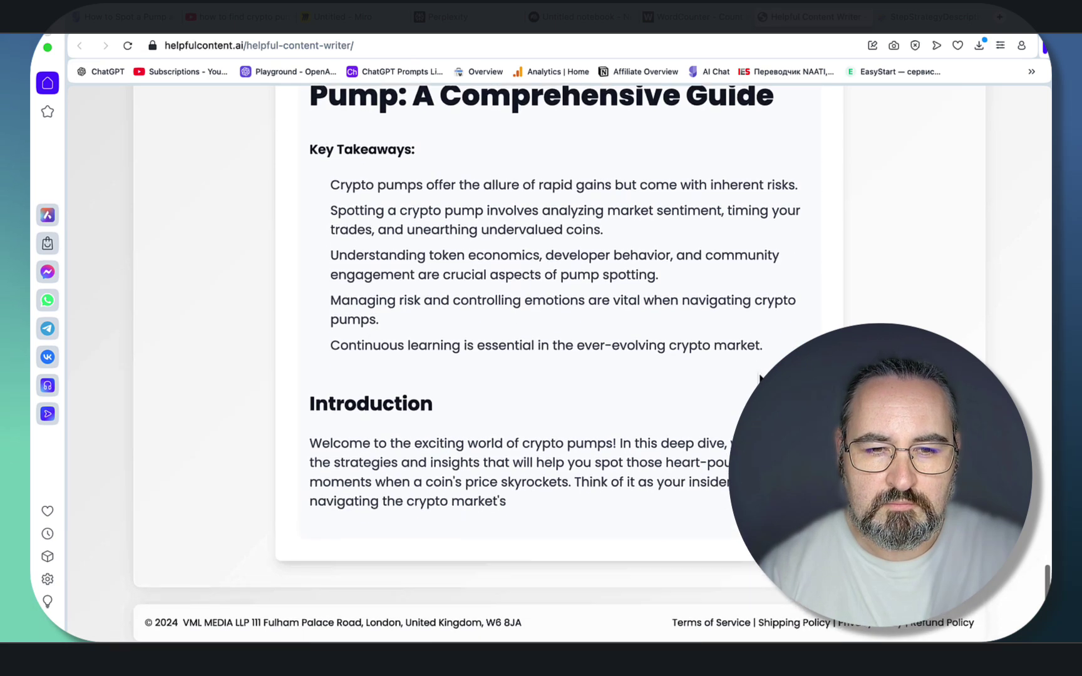
scroll(759, 377, down, 5)
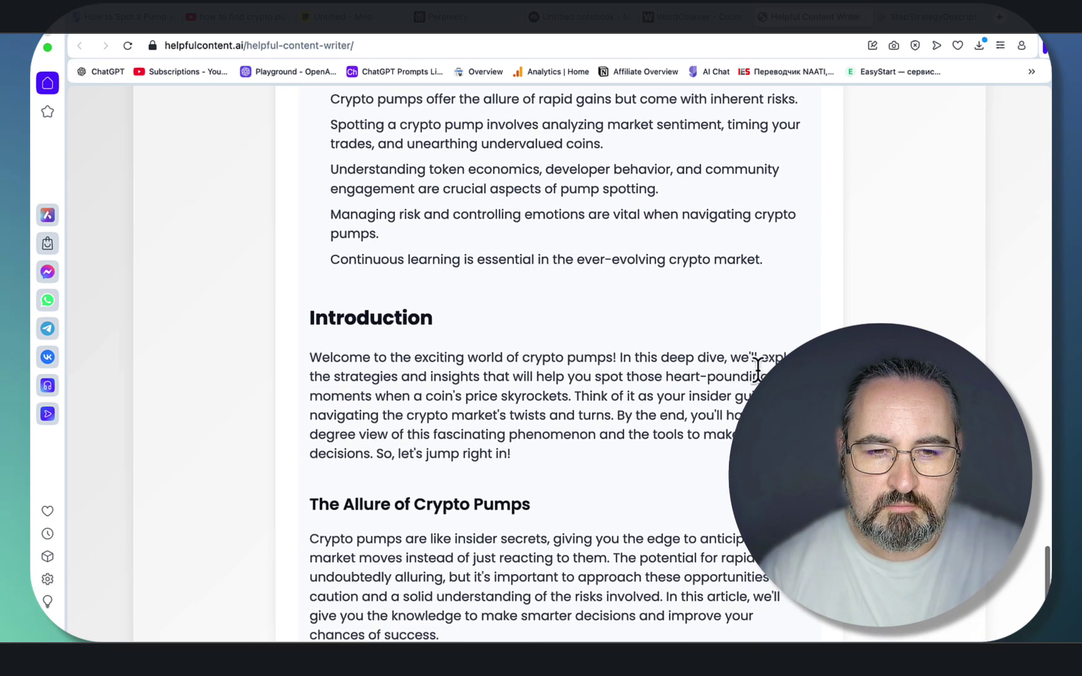
scroll(759, 377, down, 8)
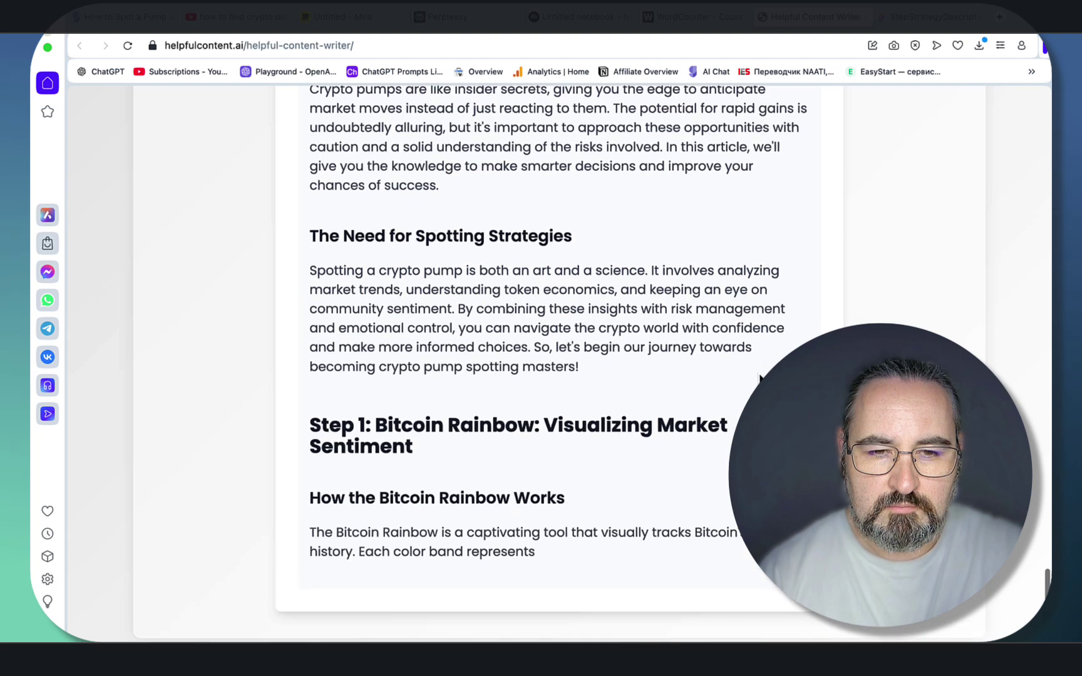
scroll(759, 378, down, 6)
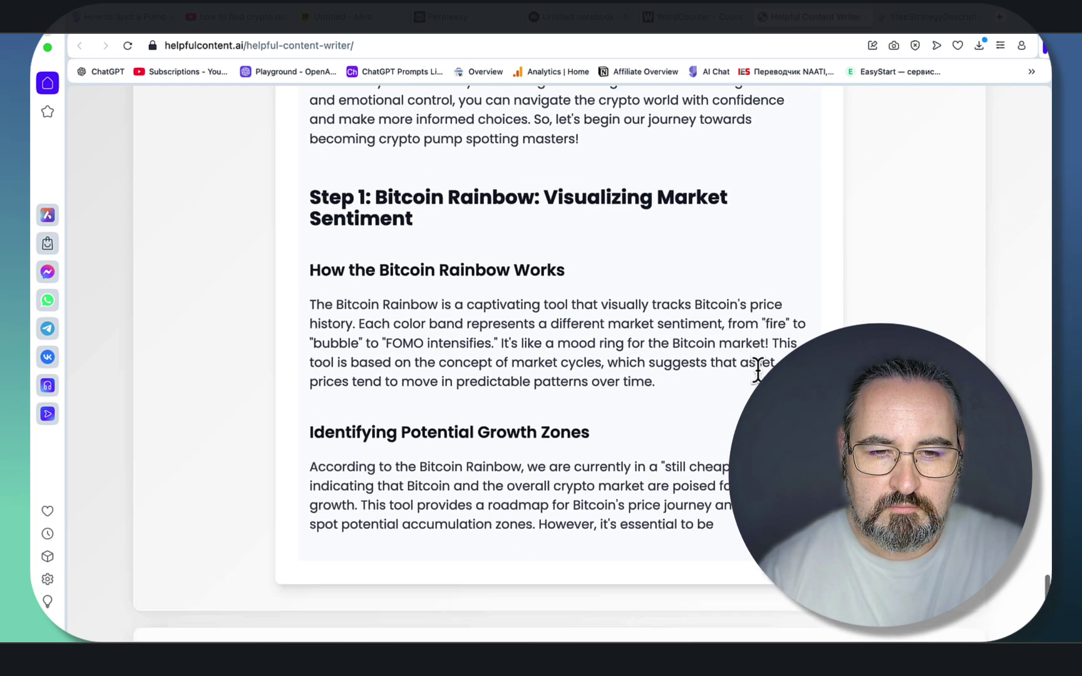
scroll(760, 377, down, 6)
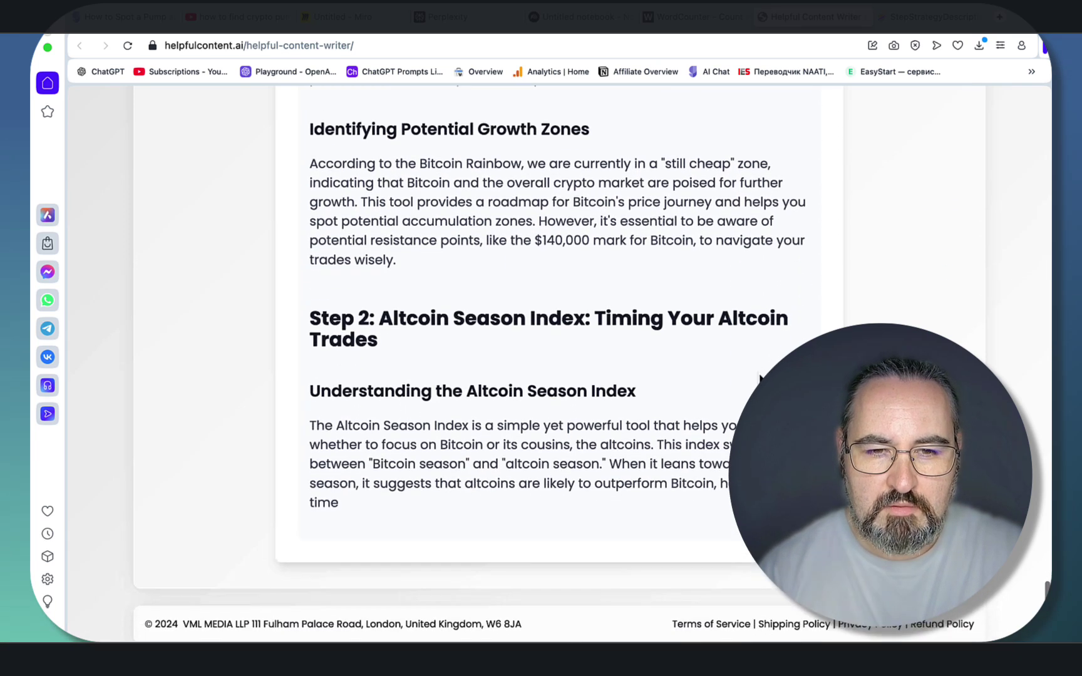
scroll(759, 377, down, 6)
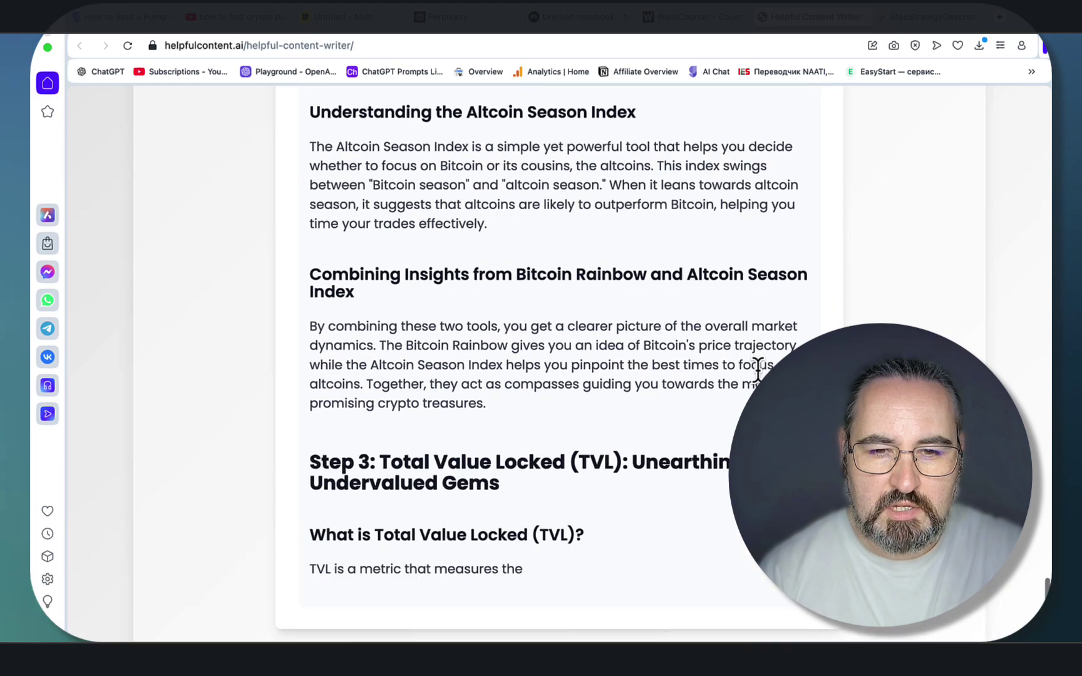
Follow the guide through Step 10, then copy the whole article into WordCounter.
scroll(757, 369, up, 20)
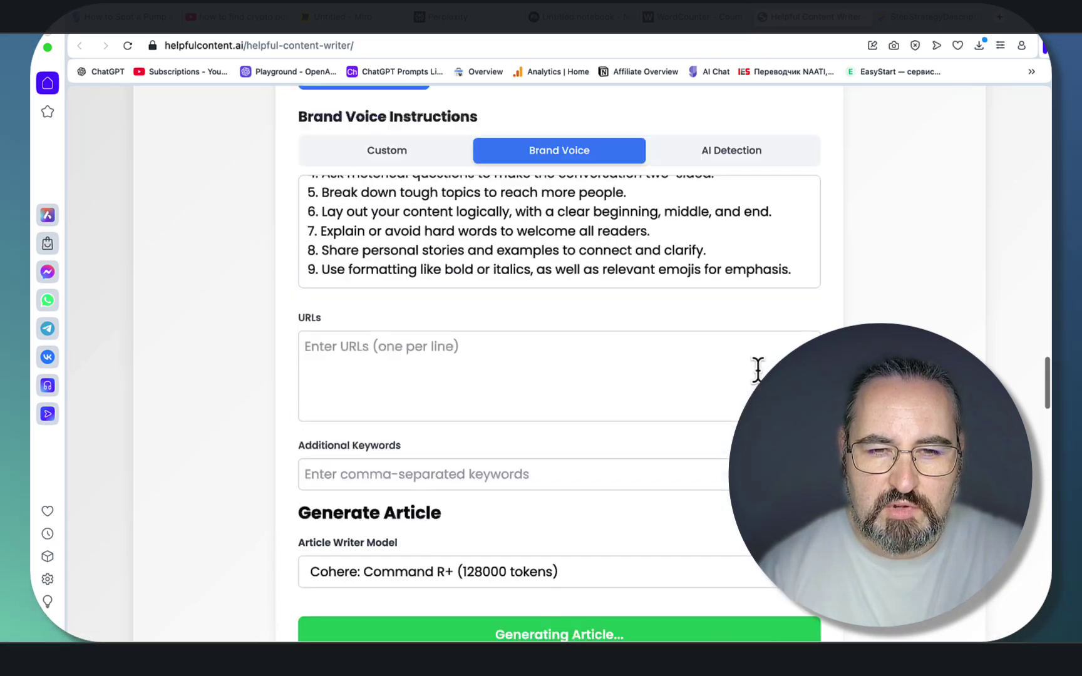
scroll(799, 276, up, 20)
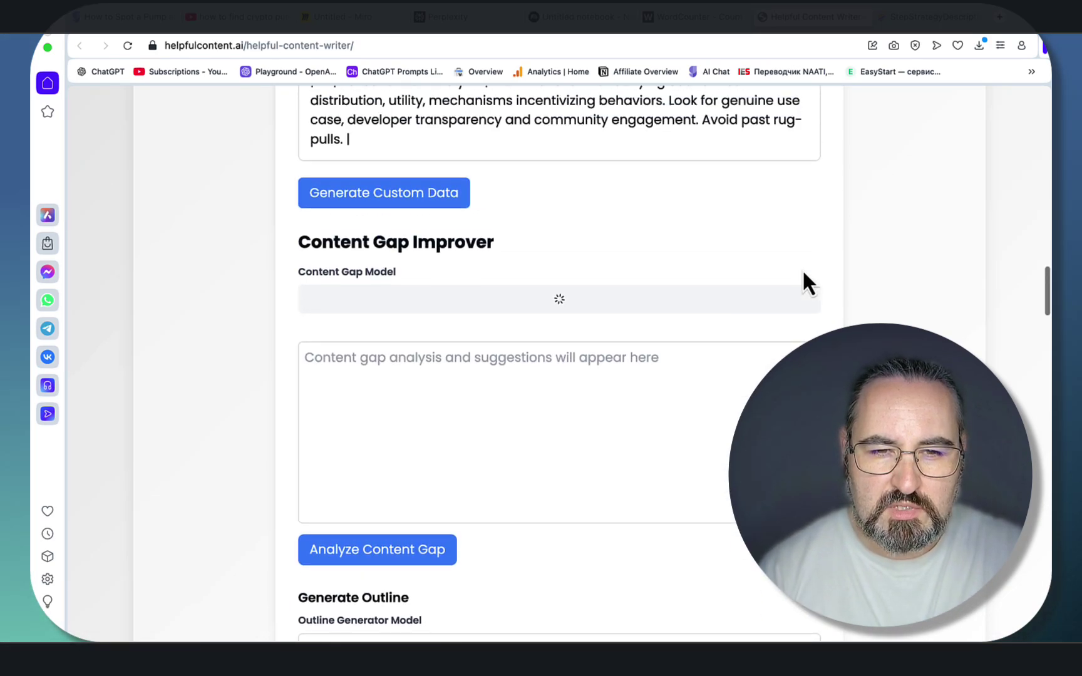
scroll(802, 272, down, 10)
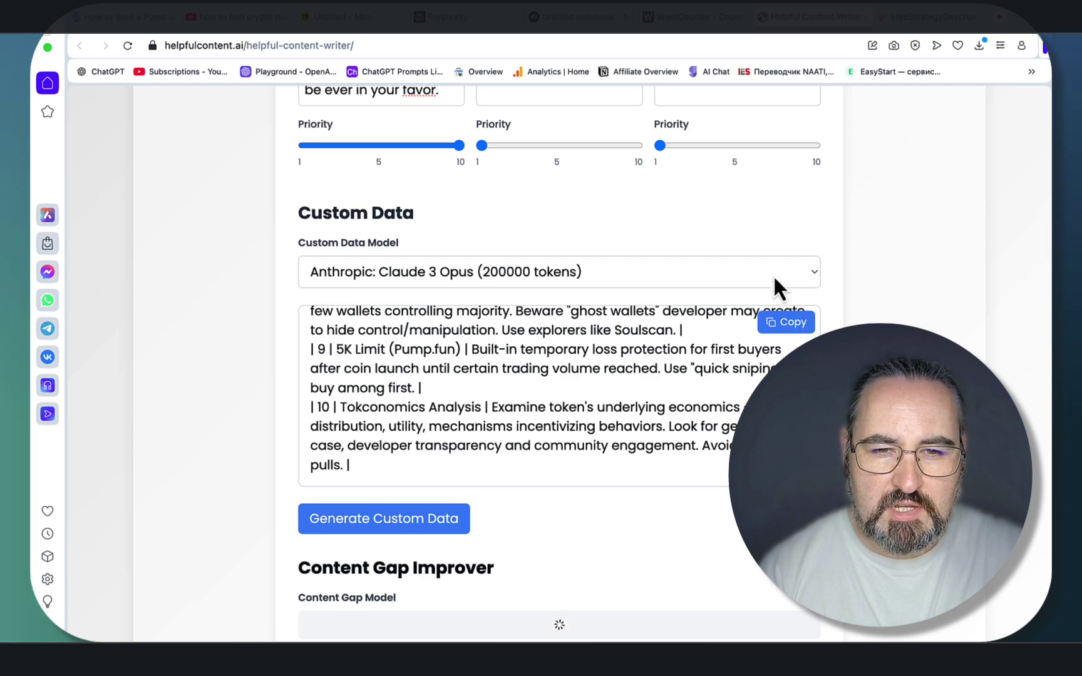
scroll(577, 363, down, 10)
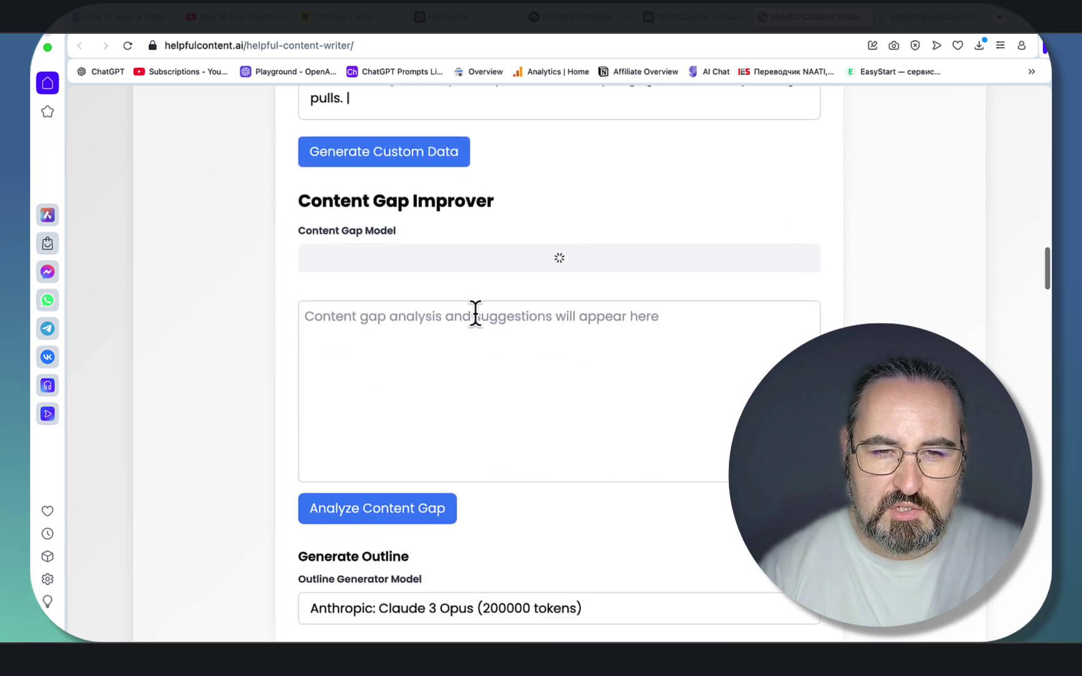
scroll(550, 383, down, 6)
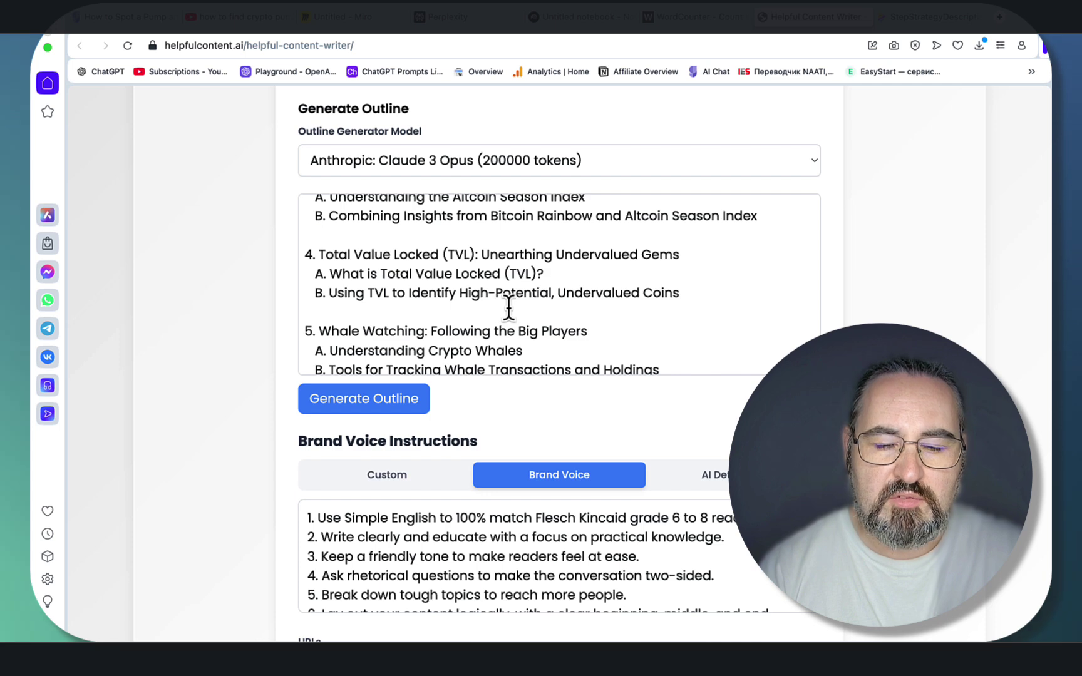
scroll(629, 342, down, 6)
scroll(613, 445, down, 11)
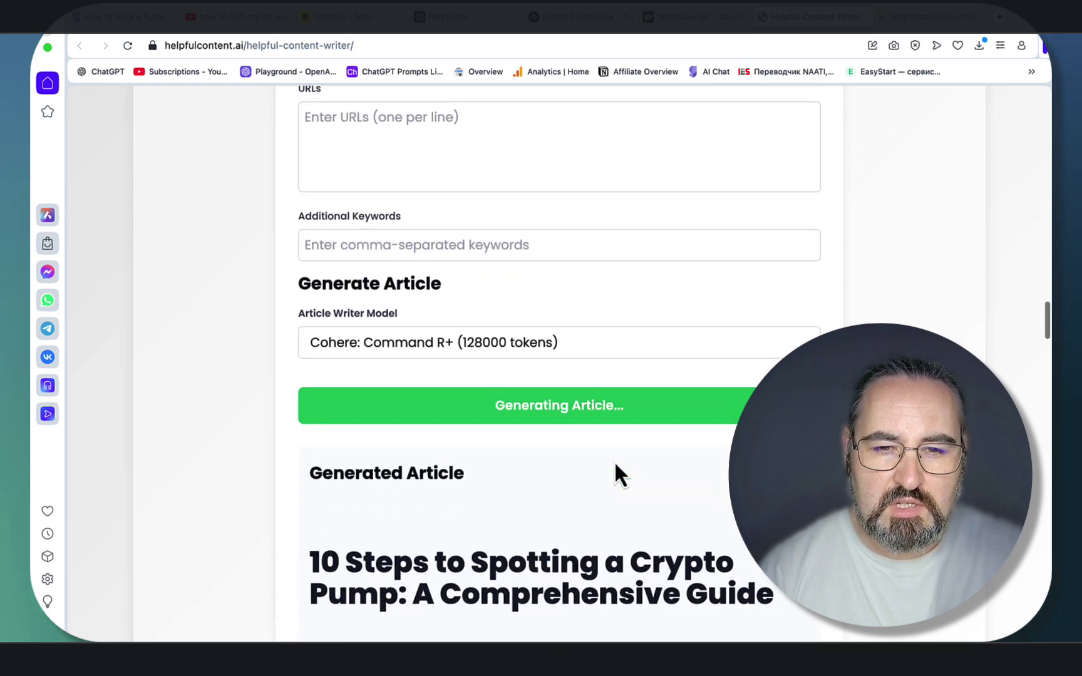
scroll(613, 459, down, 2)
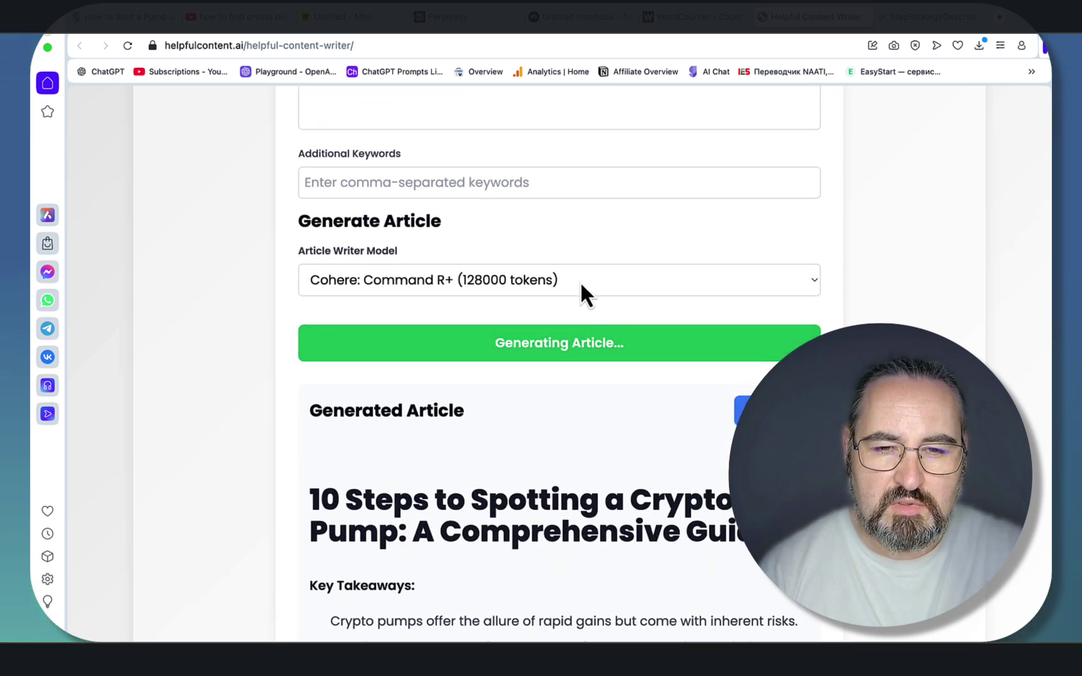
scroll(572, 267, down, 20)
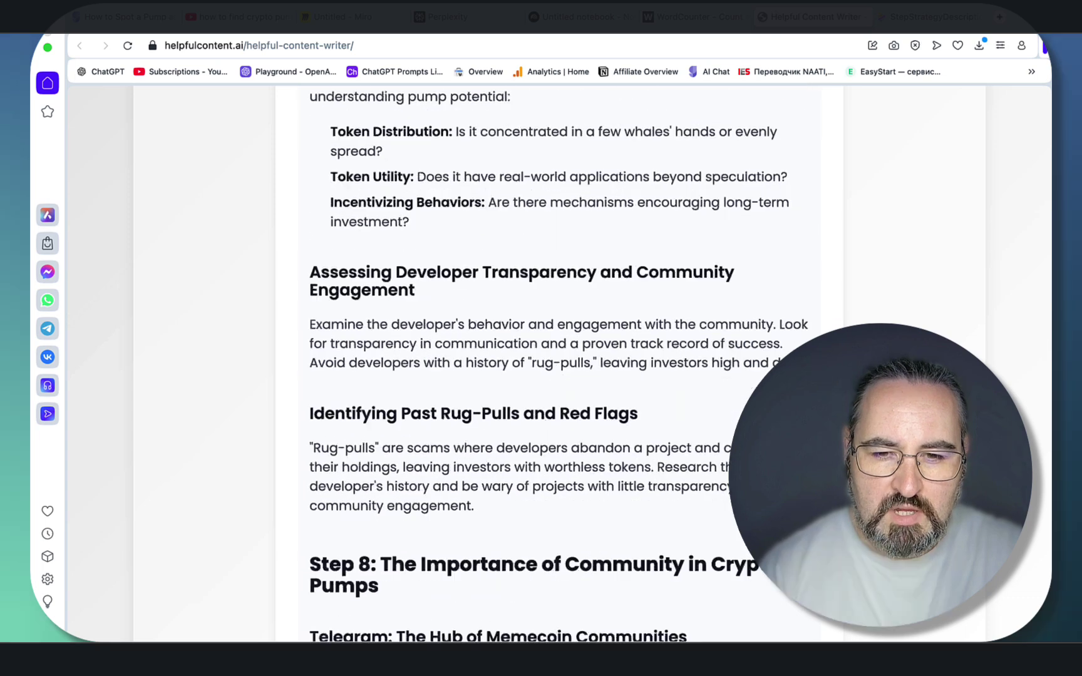
scroll(541, 363, down, 8)
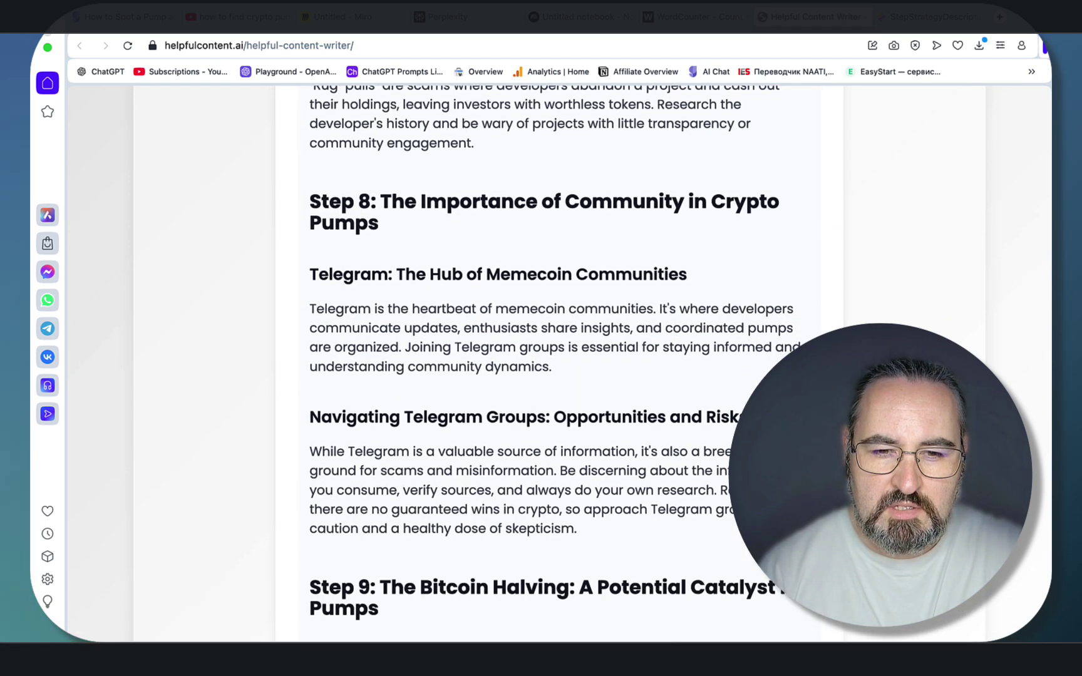
scroll(541, 363, down, 6)
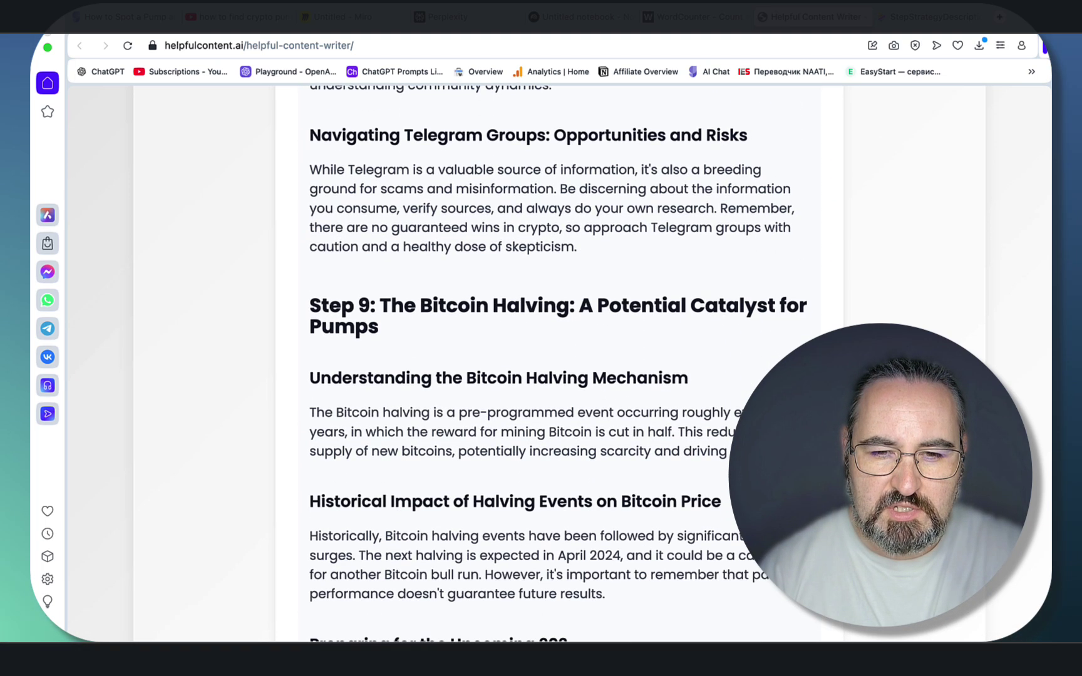
scroll(541, 363, down, 13)
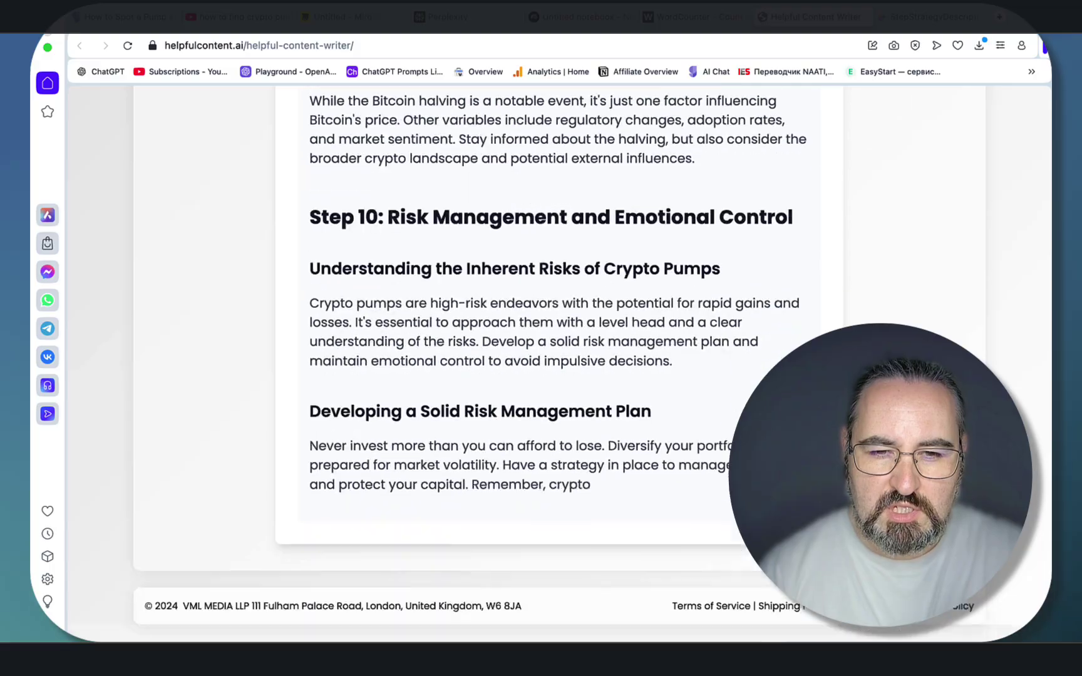
scroll(541, 363, up, 20)
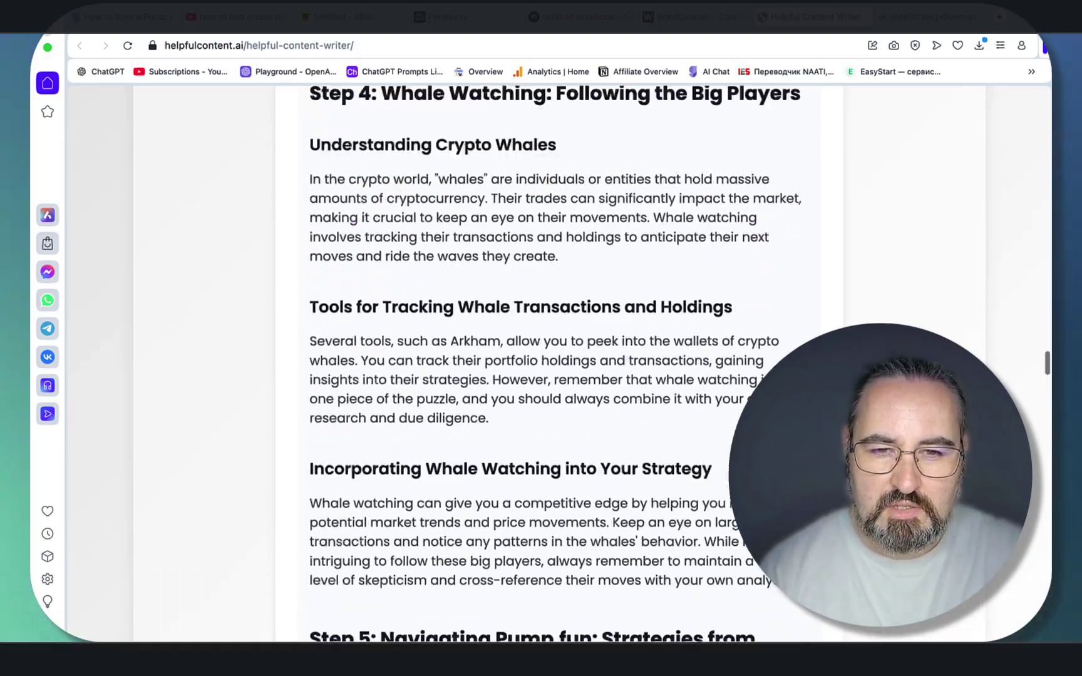
scroll(776, 301, up, 15)
click(774, 293)
click(689, 16)
Note the 2,660-word, 17,764-character count, view the Napkin funnel, then the NotebookLM transcript.
scroll(373, 119, up, 10)
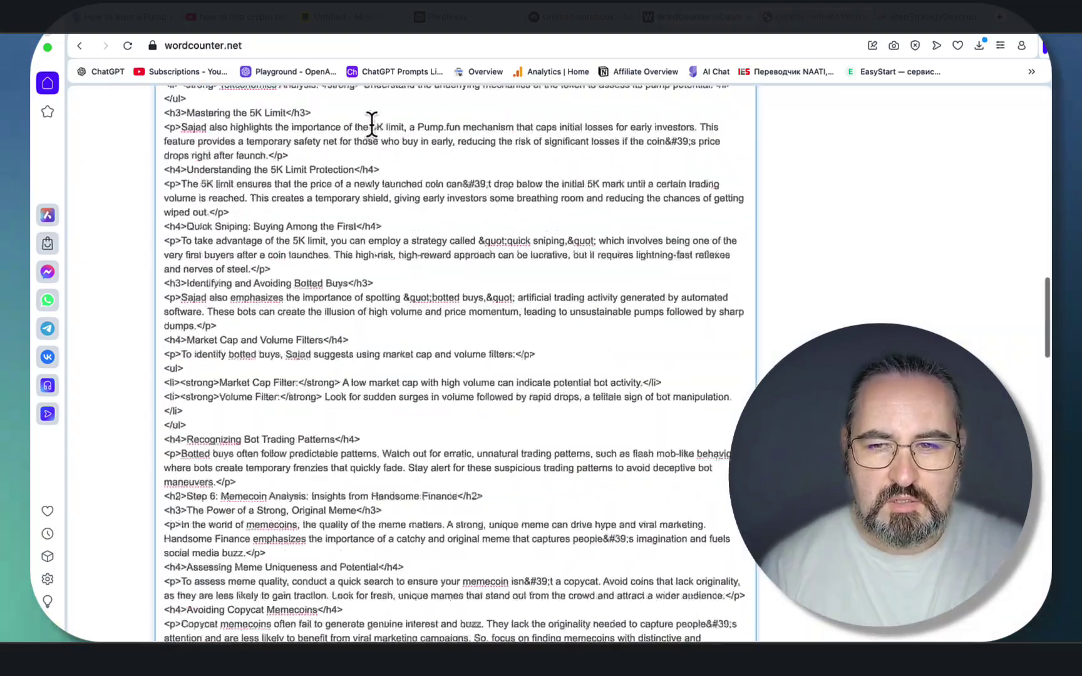
scroll(373, 119, down, 1)
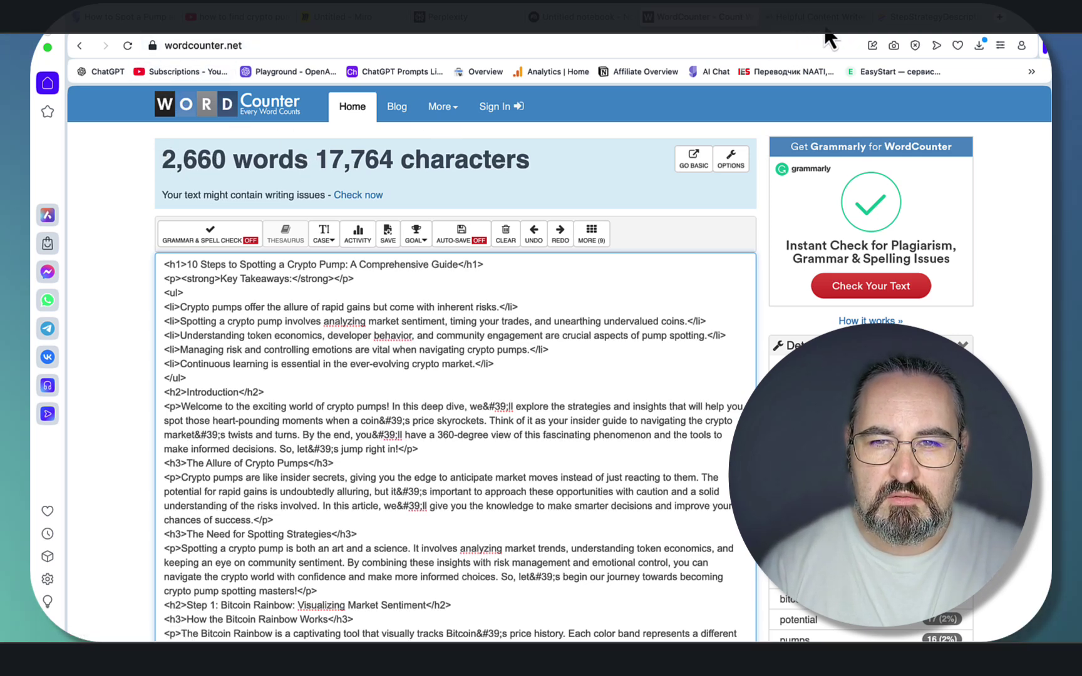
click(933, 18)
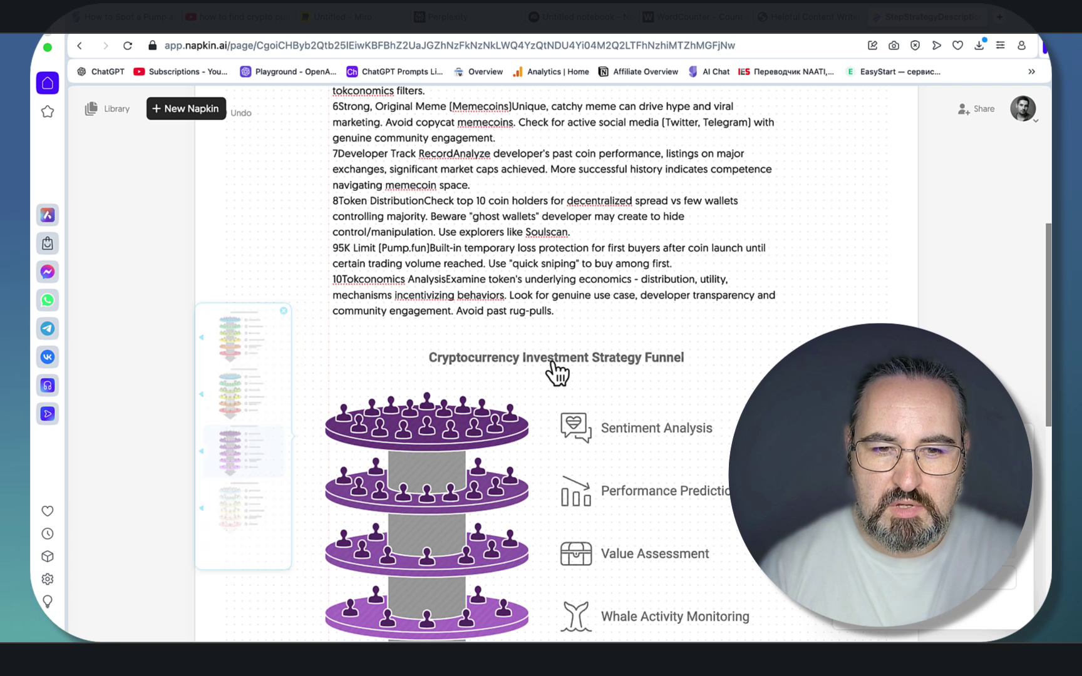
scroll(557, 374, down, 2)
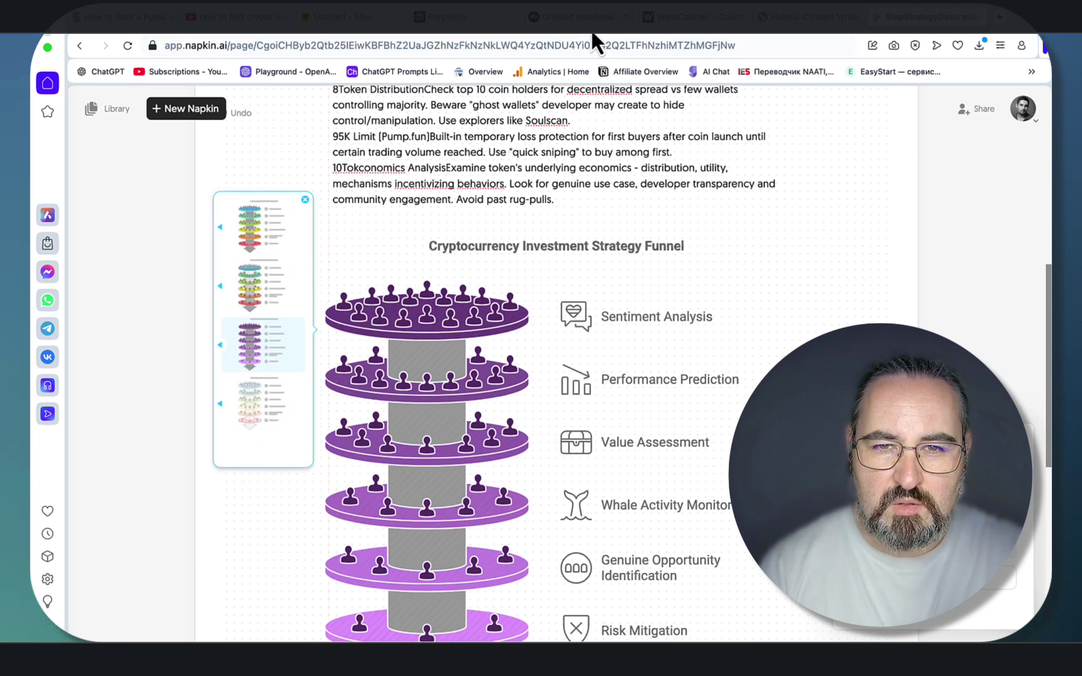
click(571, 25)
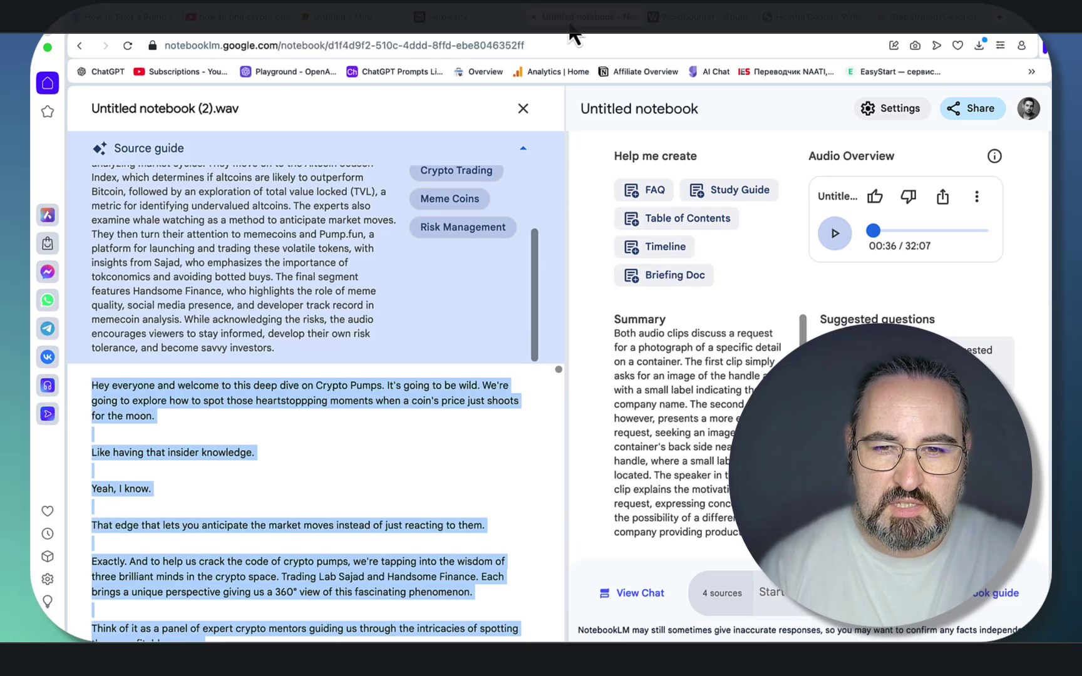